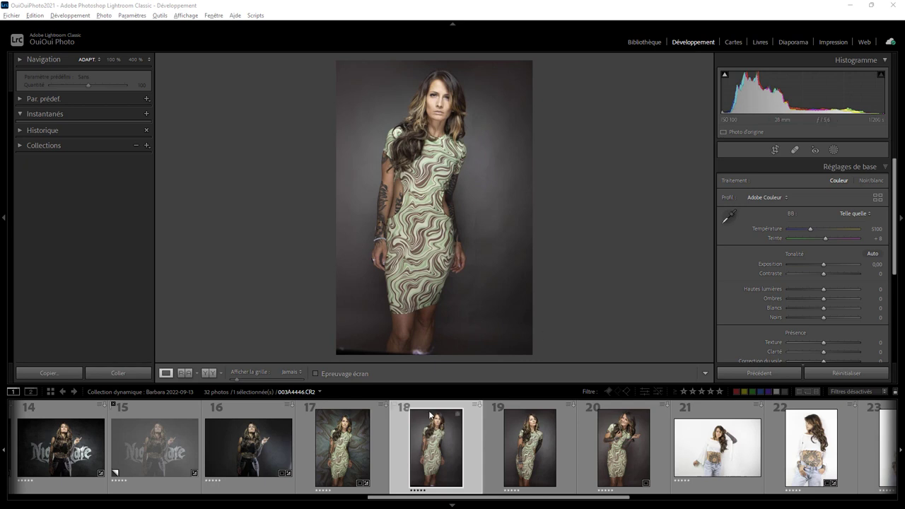
# Step: Compare finished composite photo 17 with original photo 18, inspecting the grey backdrop at full size
pyautogui.click(358, 446)
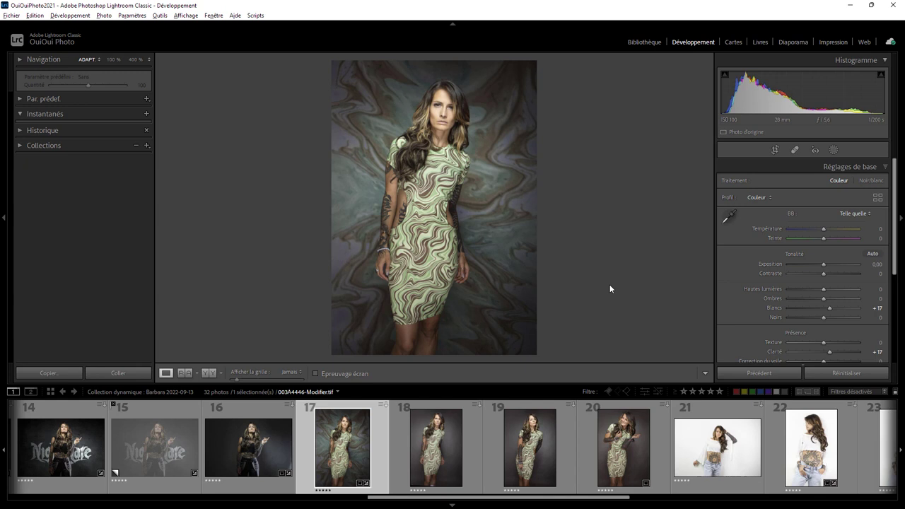
pyautogui.click(446, 450)
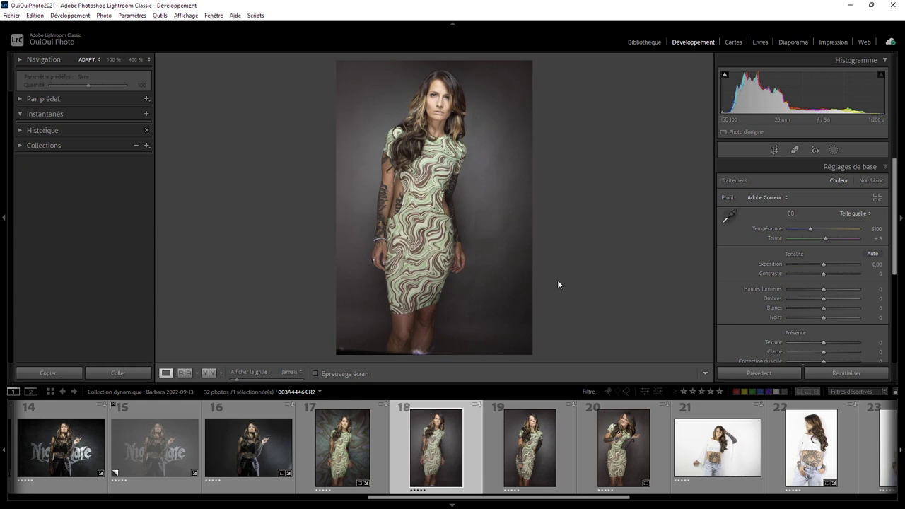
pyautogui.click(498, 264)
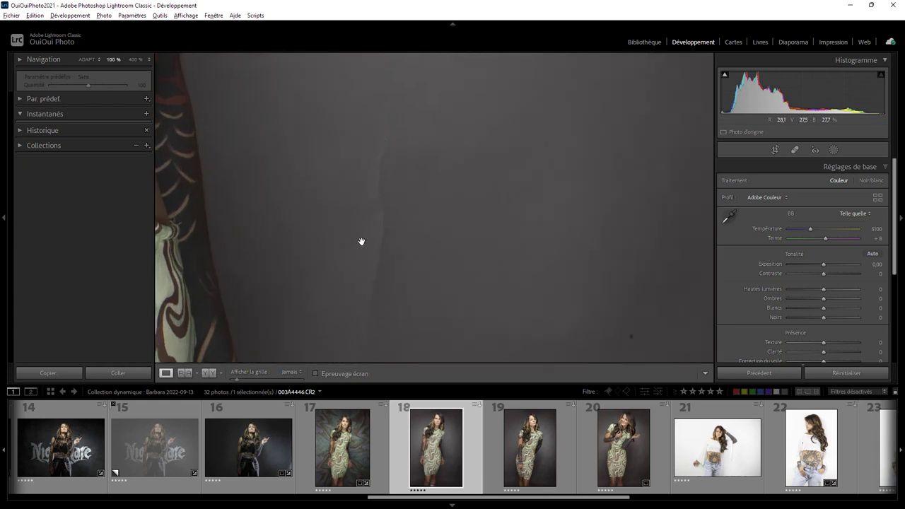
pyautogui.moveTo(646, 344); pyautogui.dragTo(551, 180)
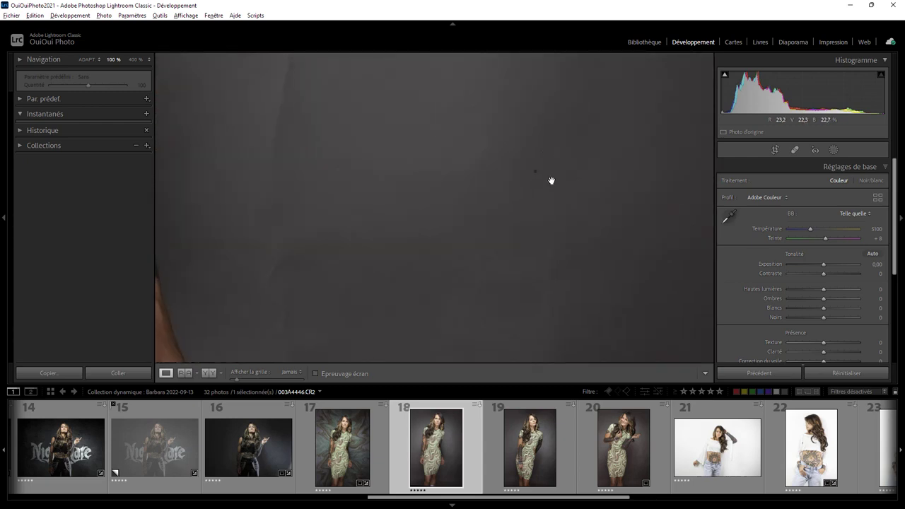
pyautogui.click(493, 255)
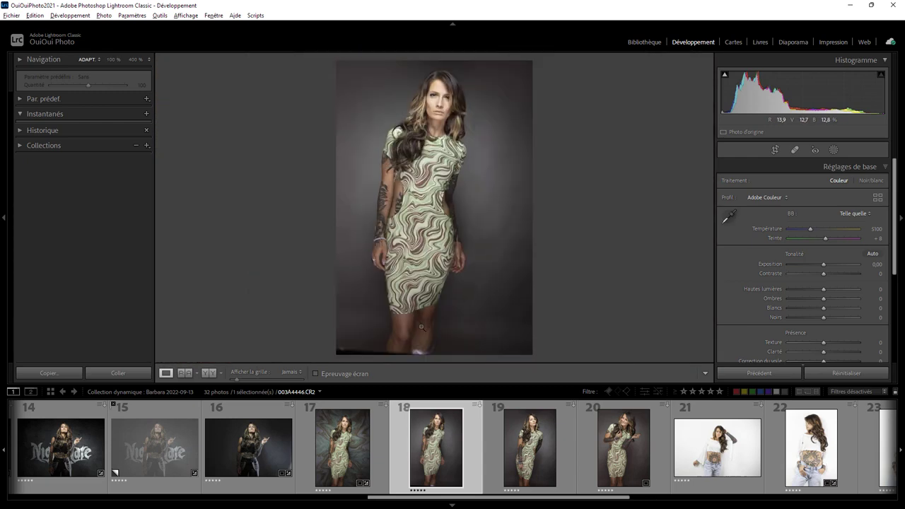
# Step: Inspect the dress hem and the model's face at full size
pyautogui.click(423, 339)
pyautogui.moveTo(424, 343); pyautogui.dragTo(422, 174)
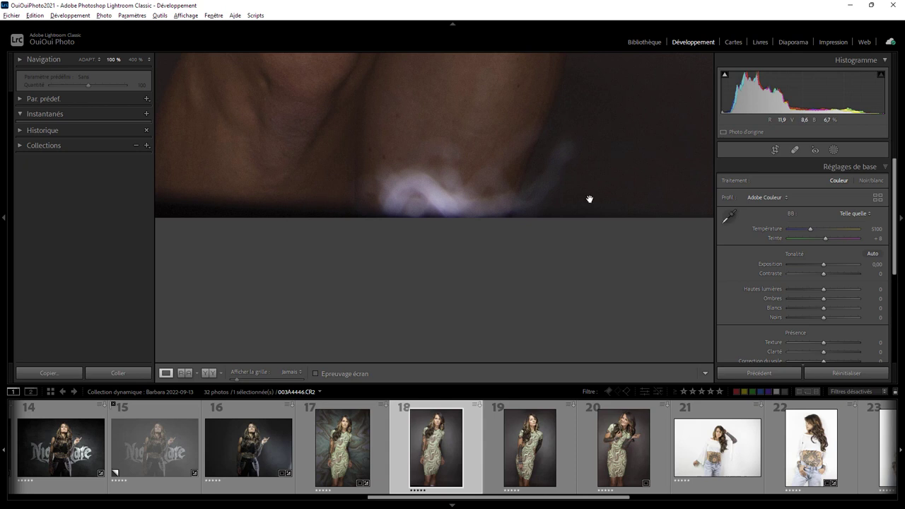
pyautogui.click(397, 197)
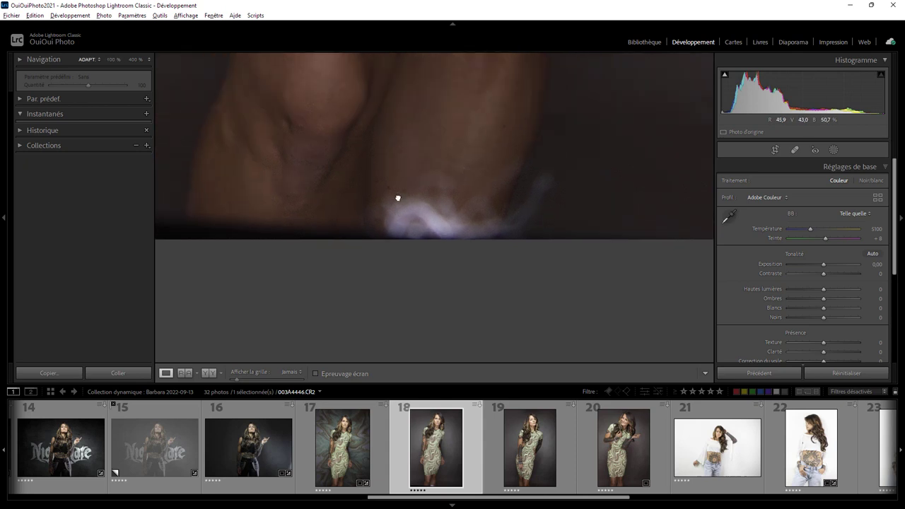
pyautogui.click(433, 104)
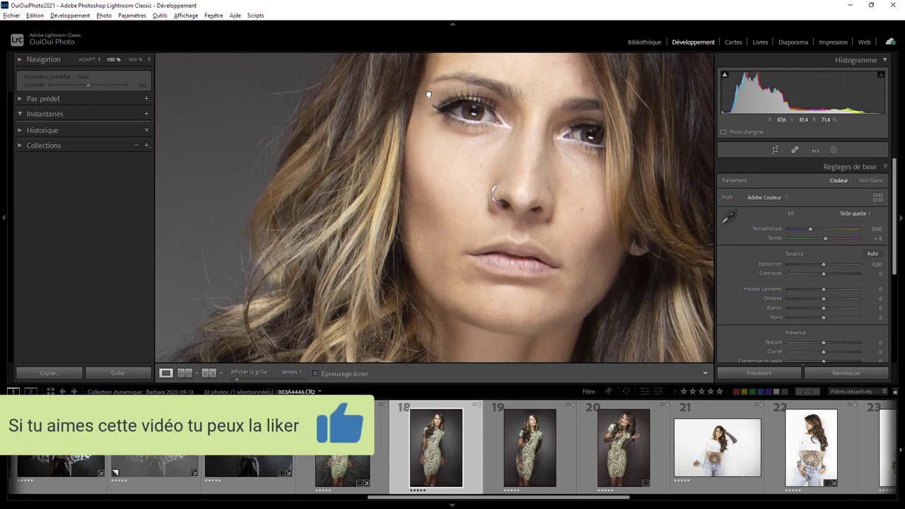
pyautogui.moveTo(471, 135); pyautogui.dragTo(461, 185)
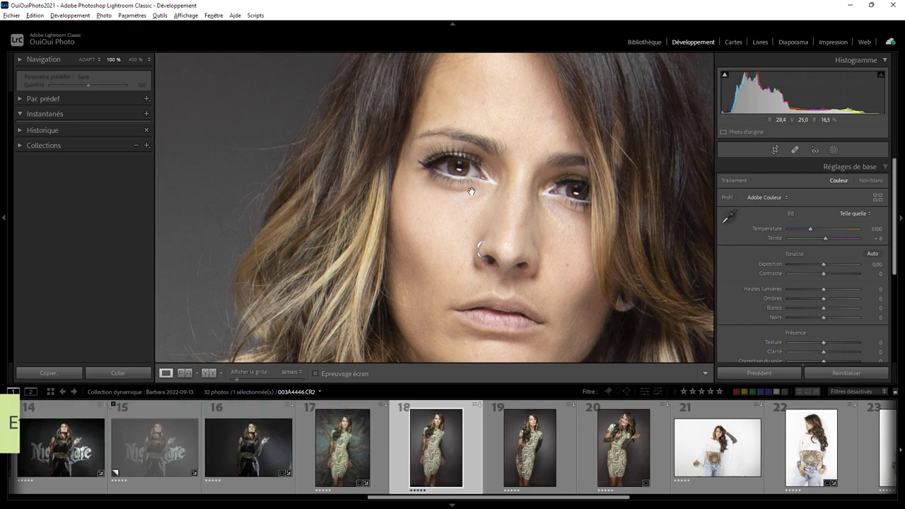
pyautogui.click(471, 191)
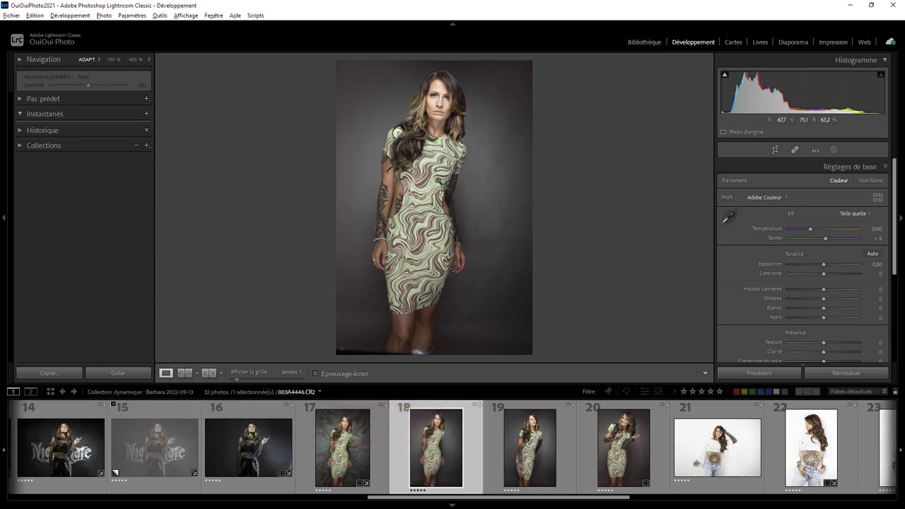
# Step: Recheck against photo 17, then sample the grey backdrop for white balance: temperature 5000, tint -4
pyautogui.click(350, 445)
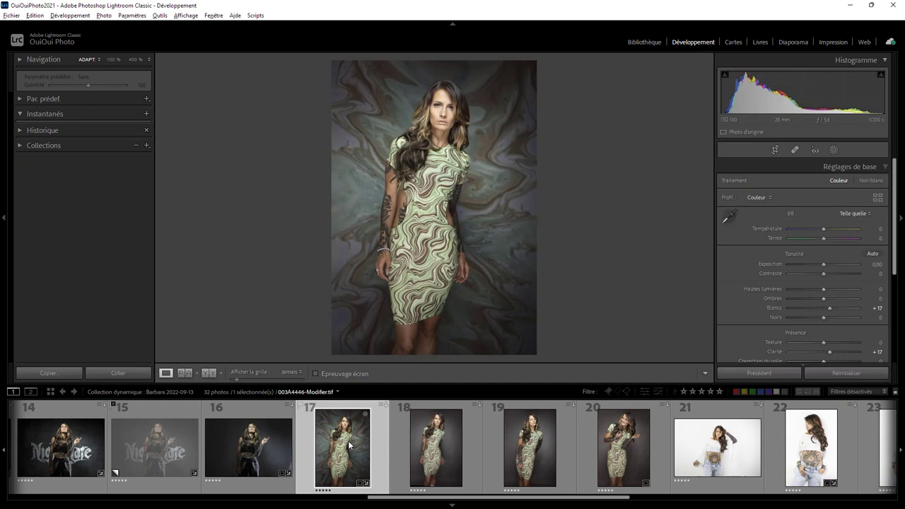
pyautogui.click(441, 442)
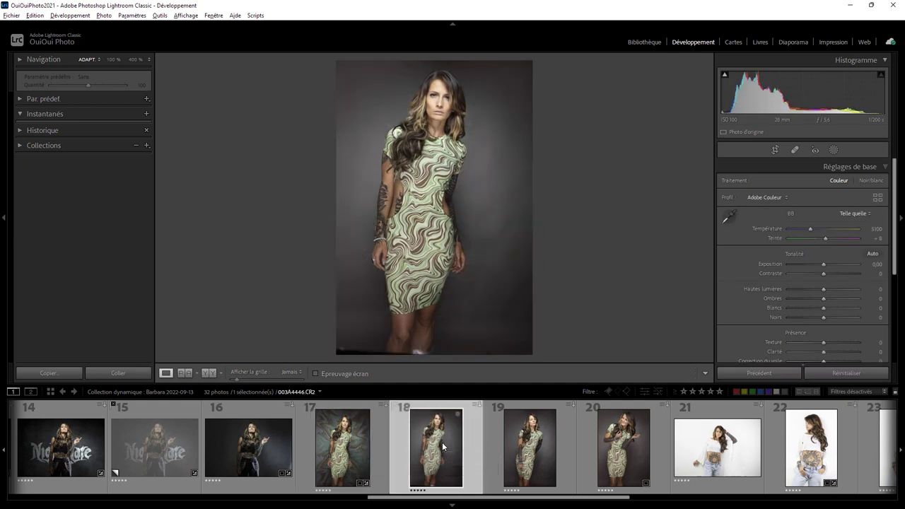
pyautogui.click(350, 445)
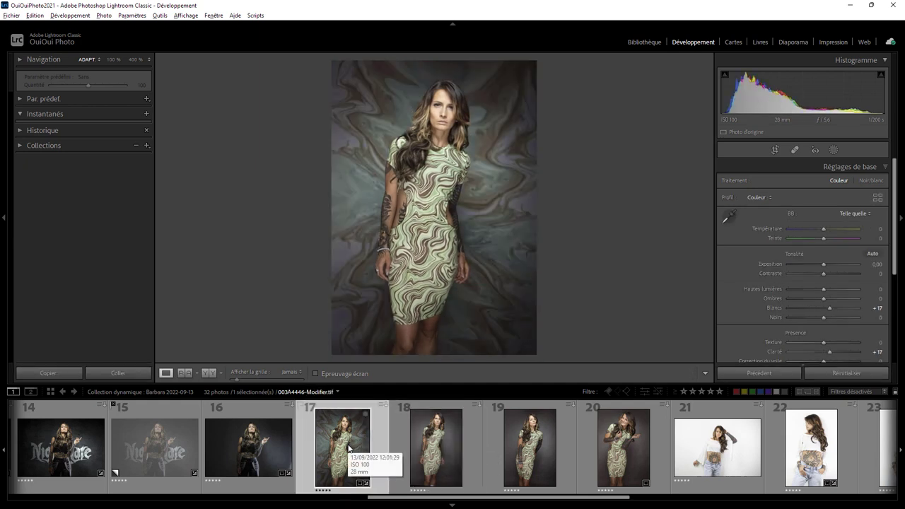
pyautogui.click(431, 442)
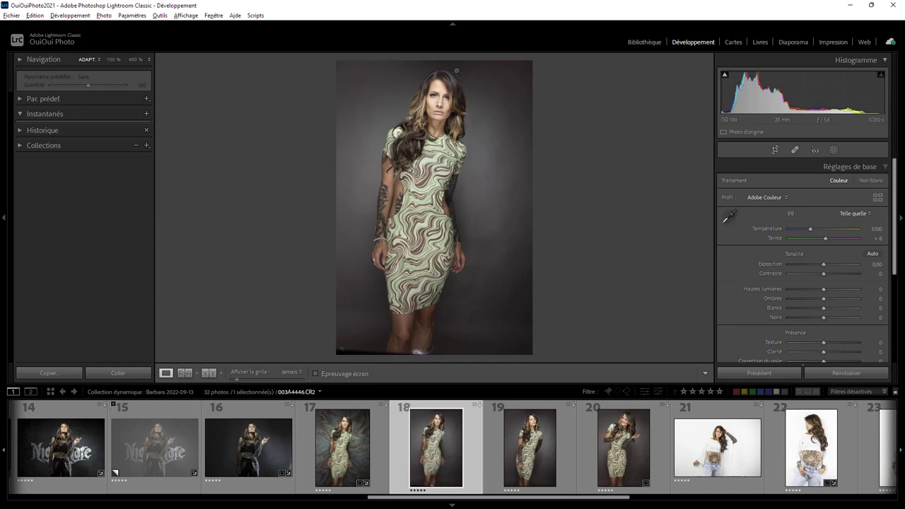
pyautogui.click(728, 216)
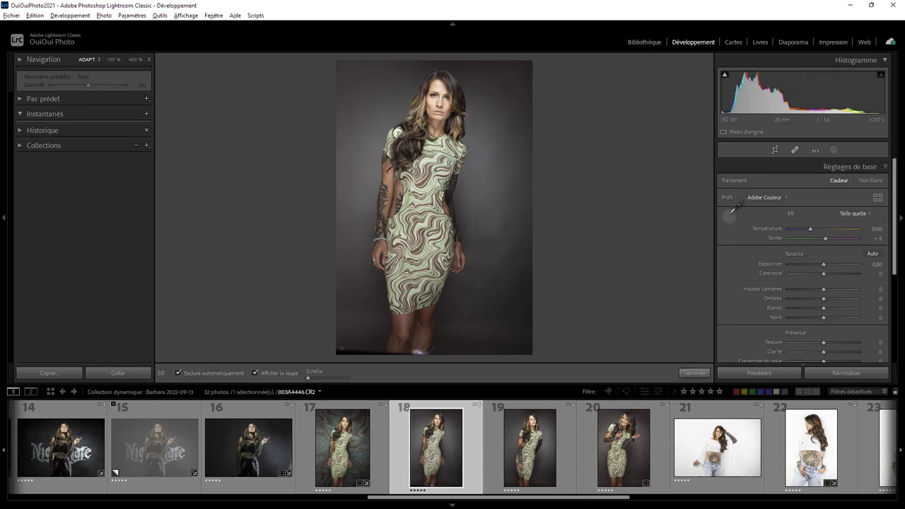
pyautogui.click(481, 192)
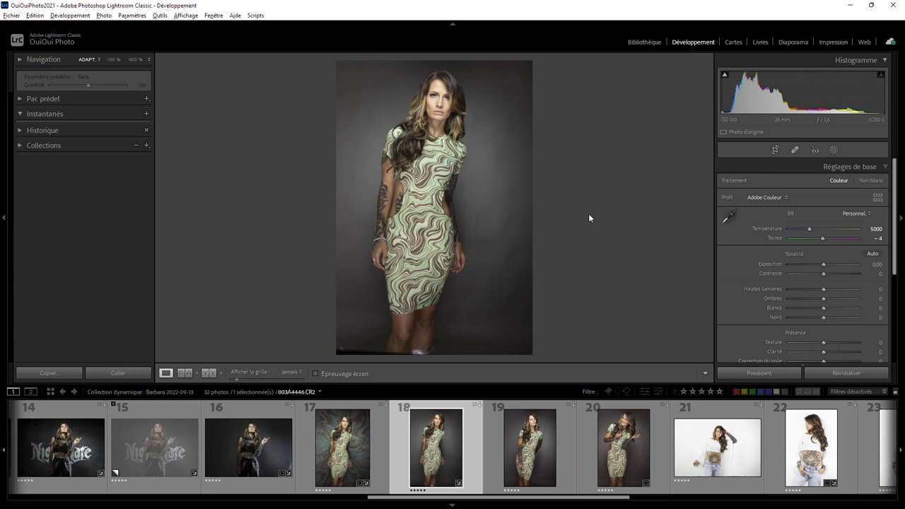
# Step: Trim the bottom-right edge of the crop slightly, keeping original aspect and 0.00 angle
pyautogui.click(773, 151)
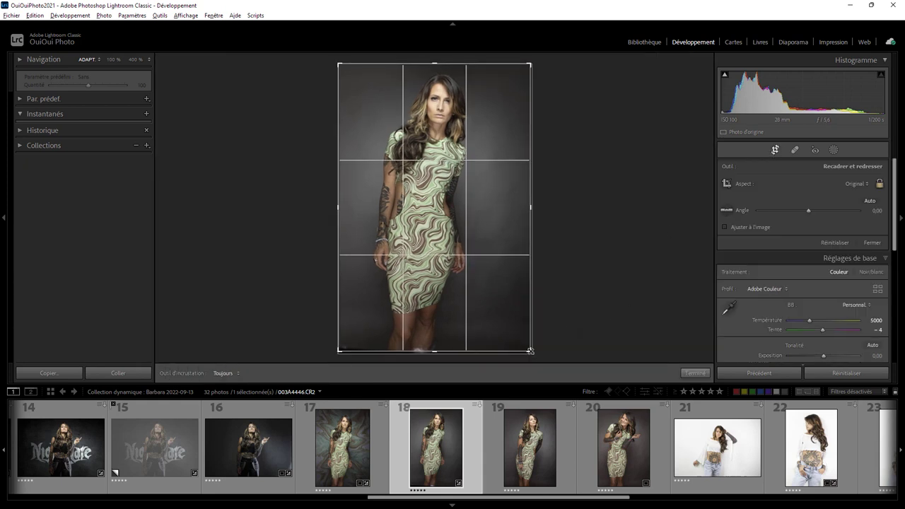
pyautogui.moveTo(530, 350); pyautogui.dragTo(528, 349)
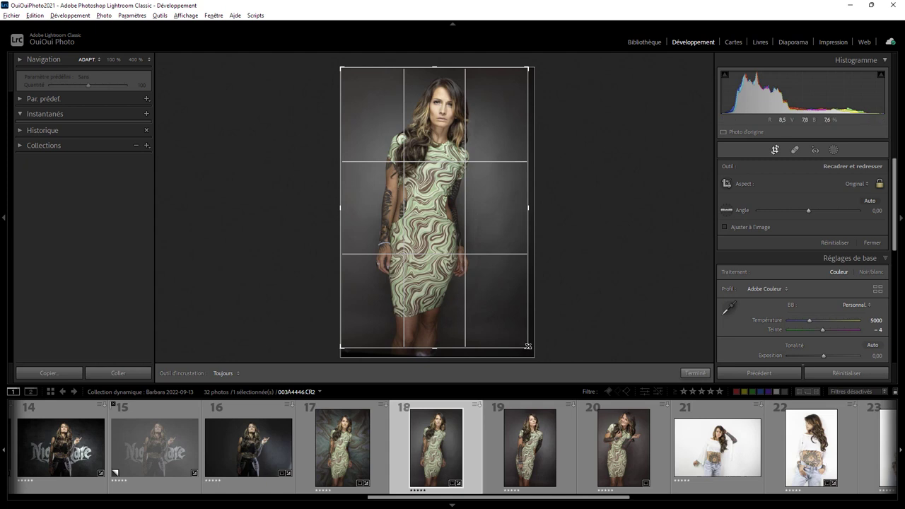
pyautogui.moveTo(528, 349); pyautogui.dragTo(528, 347)
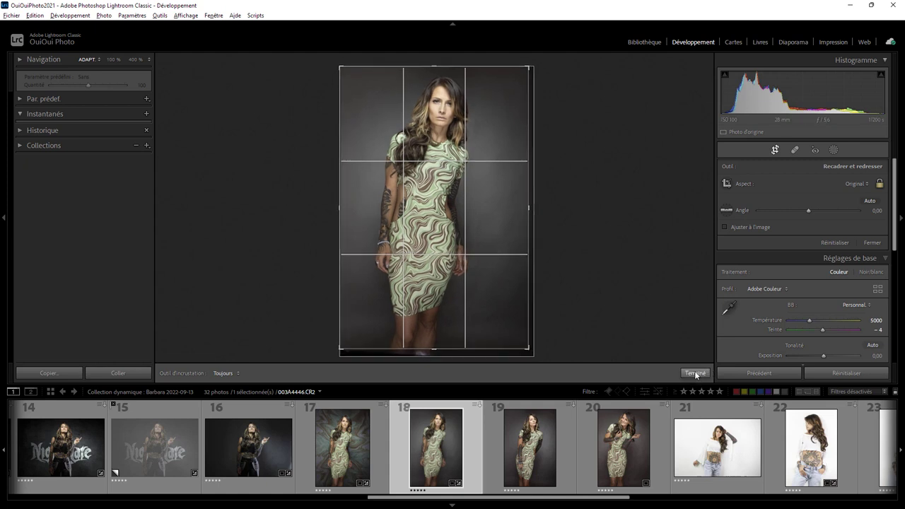
pyautogui.click(688, 371)
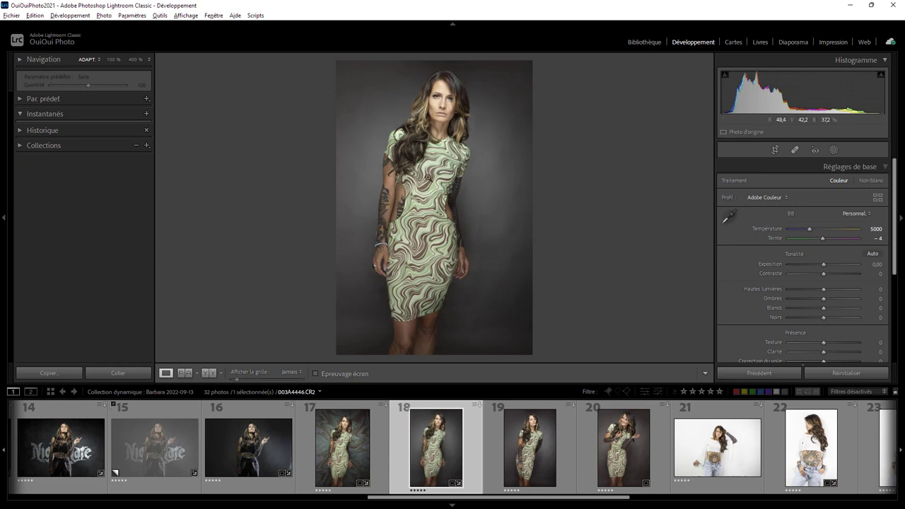
# Step: Open portrait 003A4446.CR2 in Adobe Photoshop 2022 via the Edit In menu
pyautogui.rightClick(424, 161)
pyautogui.moveTo(458, 246)
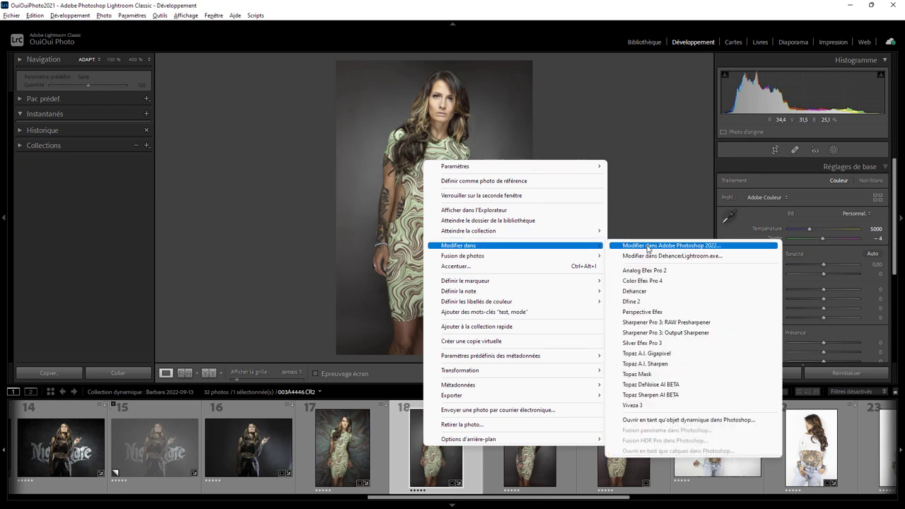
pyautogui.click(647, 246)
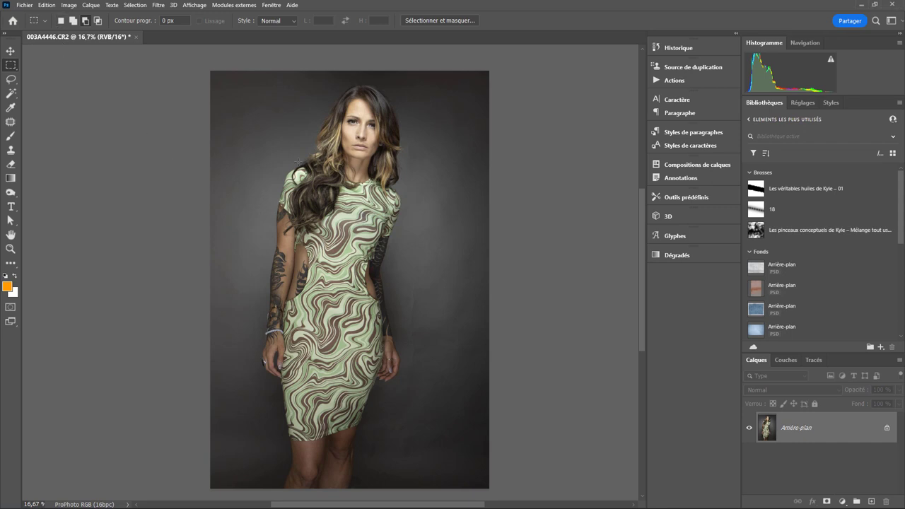
# Step: Add 200 px width and 300 px height to the canvas, anchored bottom-centre
pyautogui.click(68, 5)
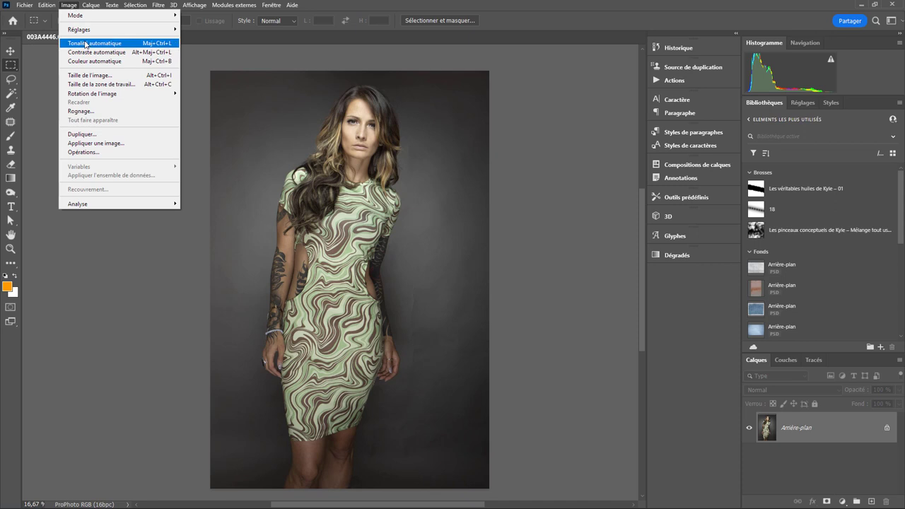
pyautogui.click(104, 85)
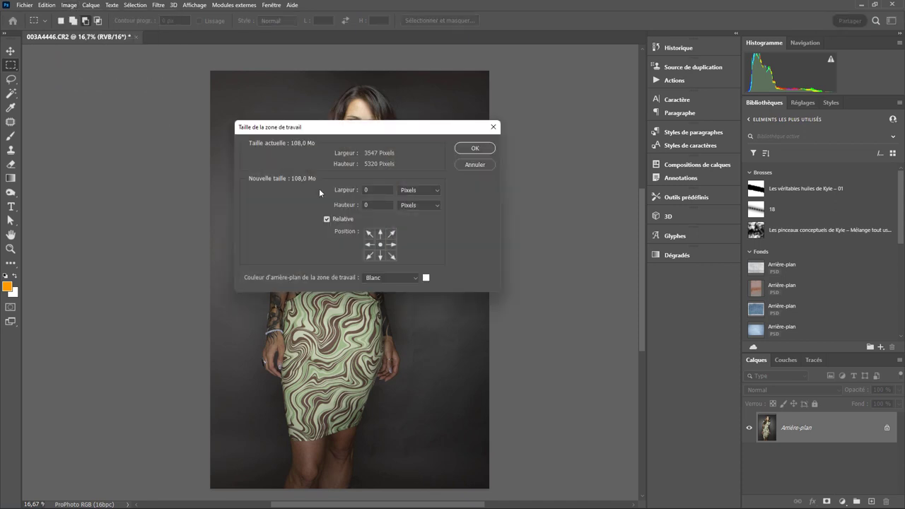
pyautogui.click(342, 191)
pyautogui.write('200')
pyautogui.click(337, 210)
pyautogui.write('300')
pyautogui.click(381, 258)
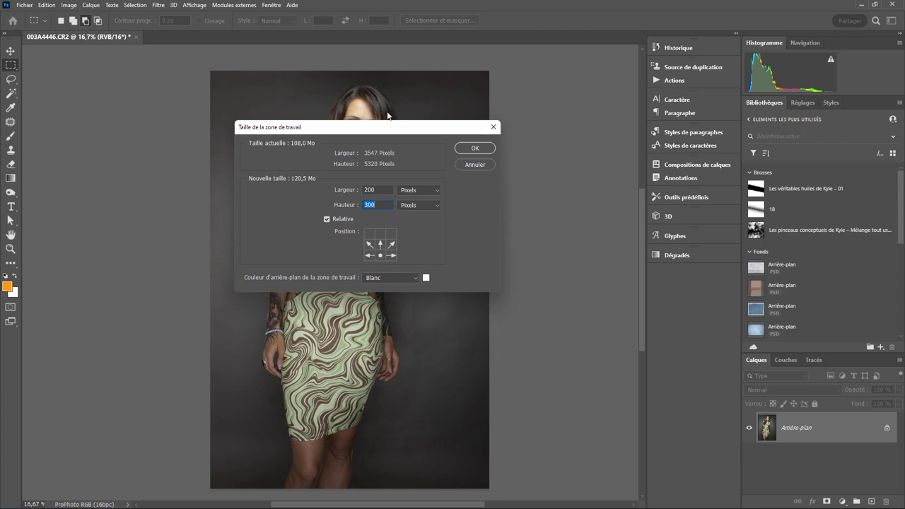
pyautogui.click(483, 149)
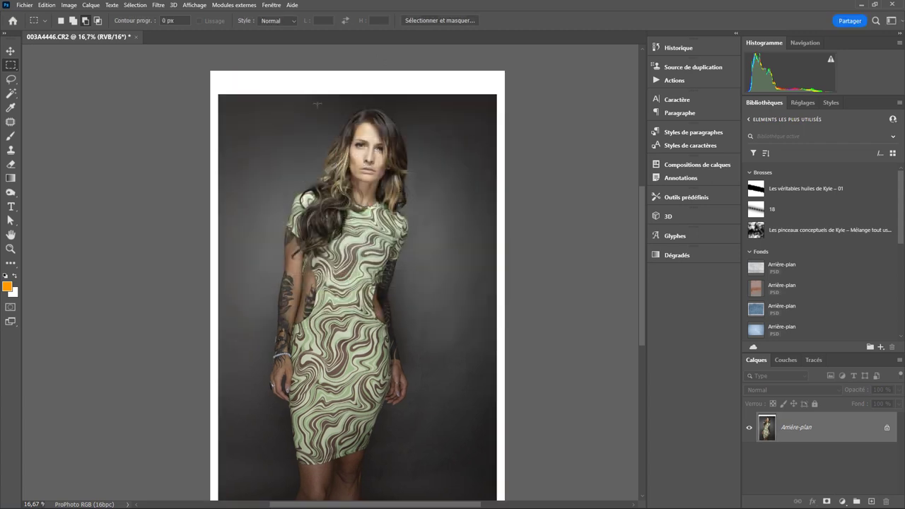
# Step: Select only the white border and content-aware fill it onto new layer Arrière-plan copie
pyautogui.moveTo(211, 71); pyautogui.dragTo(464, 468)
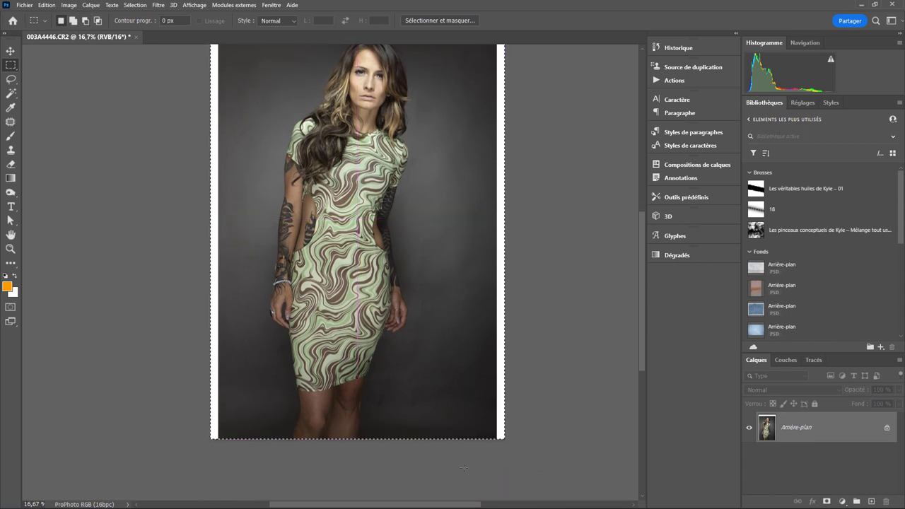
pyautogui.click(86, 21)
pyautogui.moveTo(221, 441); pyautogui.dragTo(496, 150)
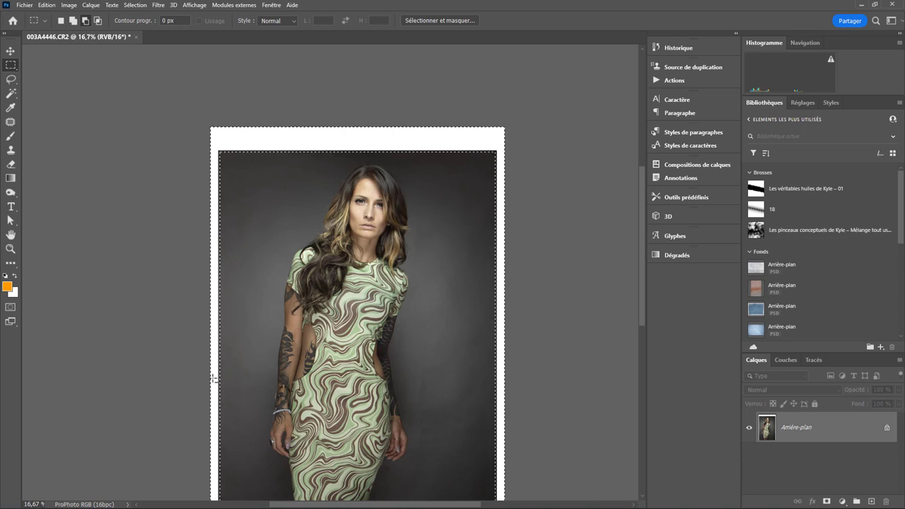
pyautogui.click(46, 5)
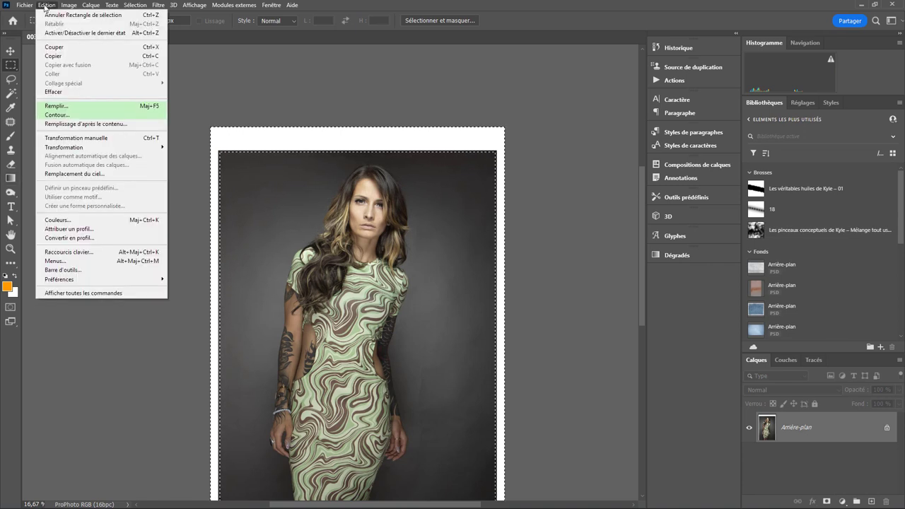
pyautogui.click(62, 125)
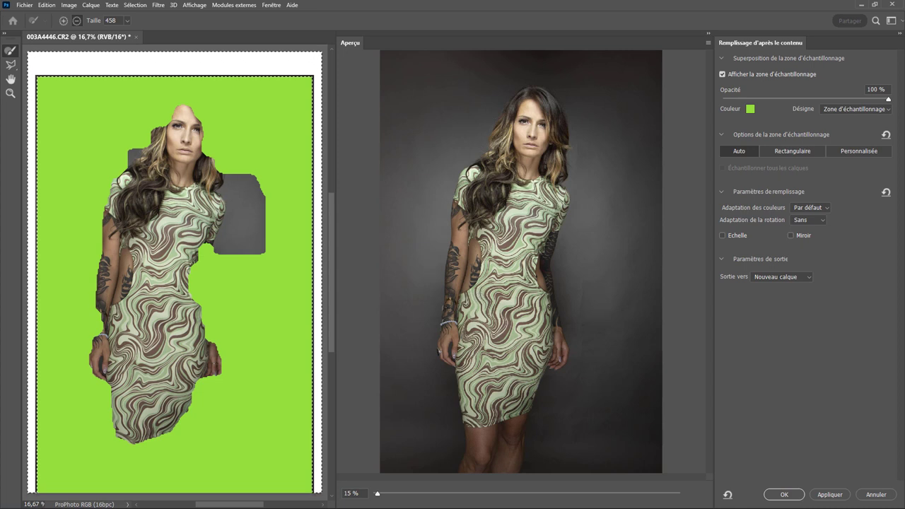
pyautogui.click(783, 494)
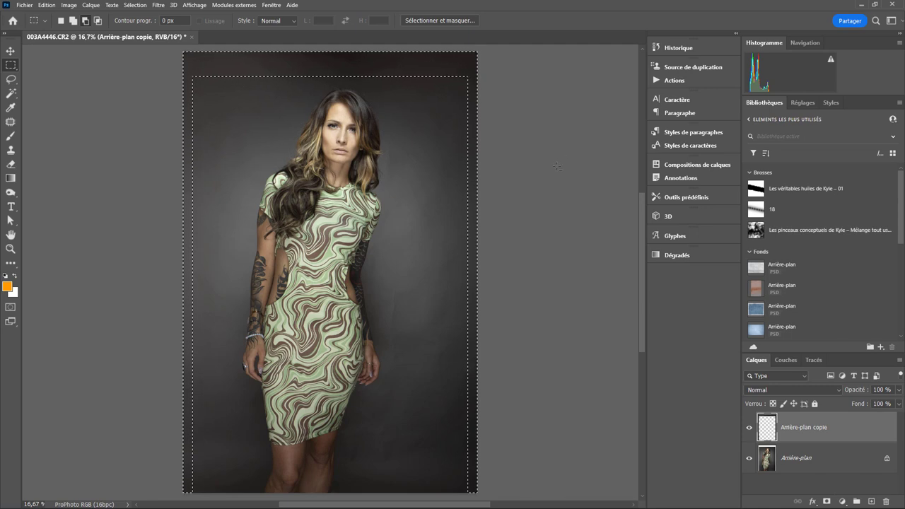
# Step: Deselect and merge Arrière-plan copie down into the single Arrière-plan layer
pyautogui.hotkey('ctrl', 'd')
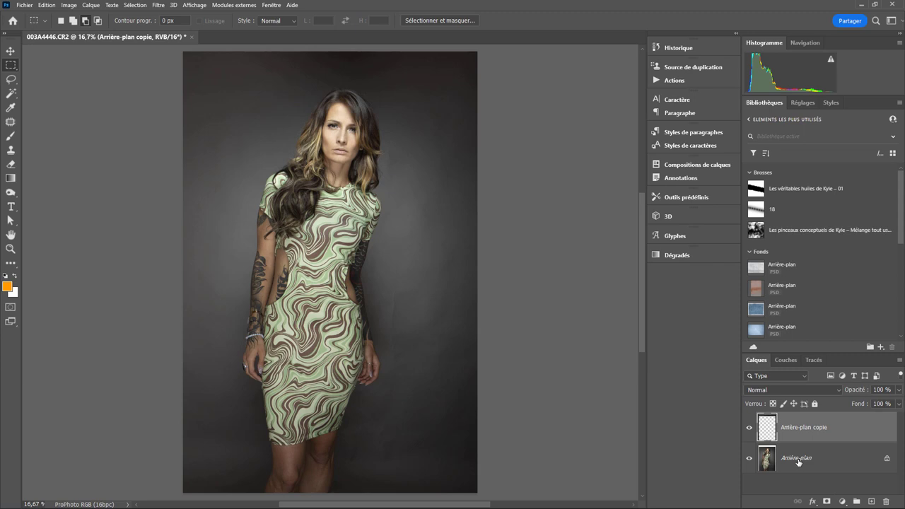
pyautogui.rightClick(797, 460)
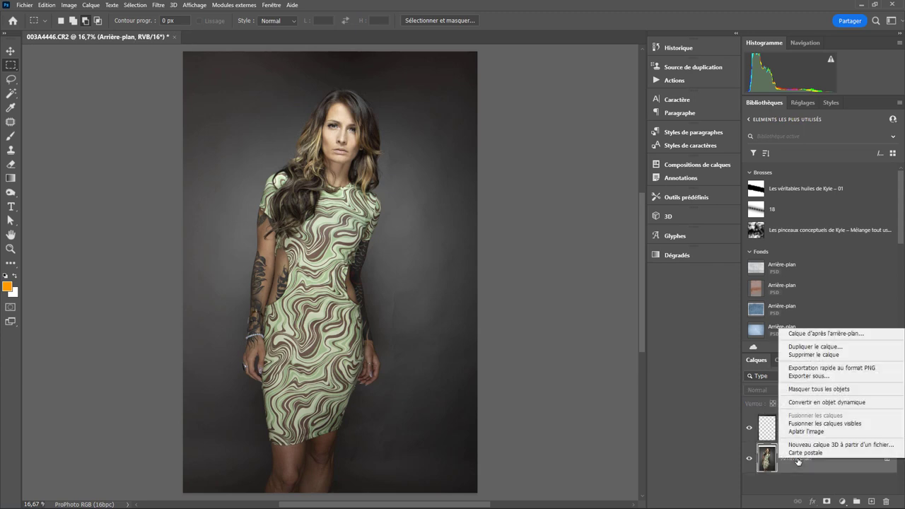
pyautogui.click(802, 431)
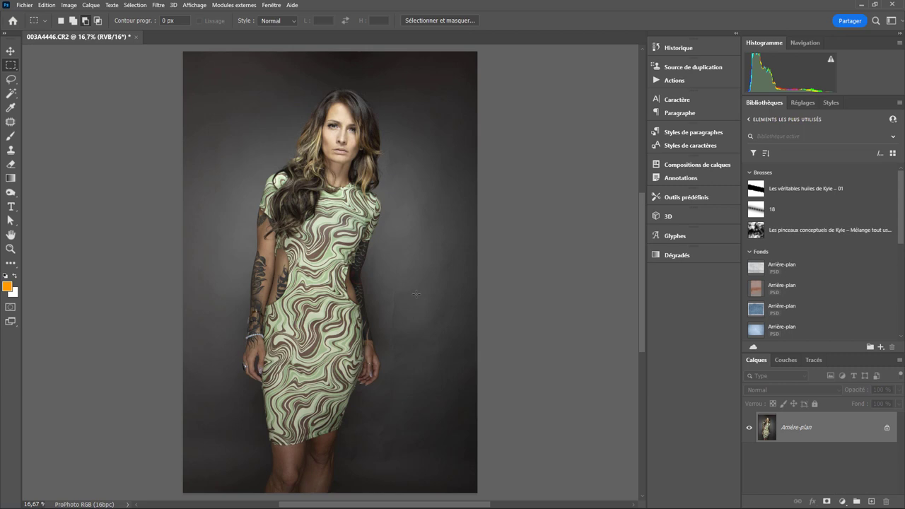
pyautogui.middleClick(424, 293)
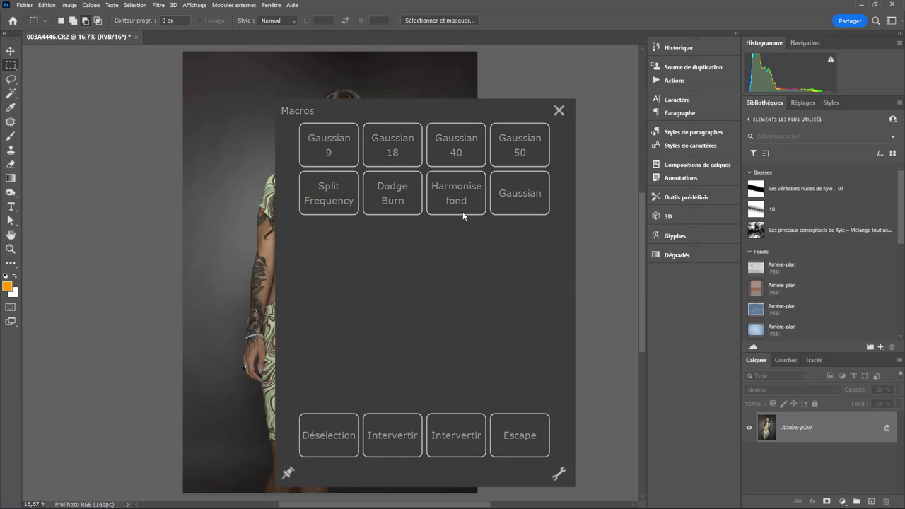
pyautogui.click(559, 111)
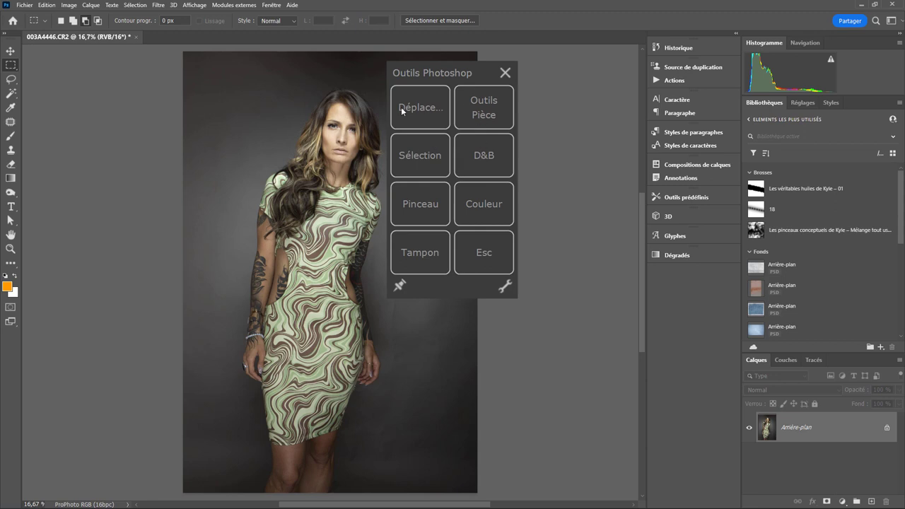
pyautogui.click(505, 73)
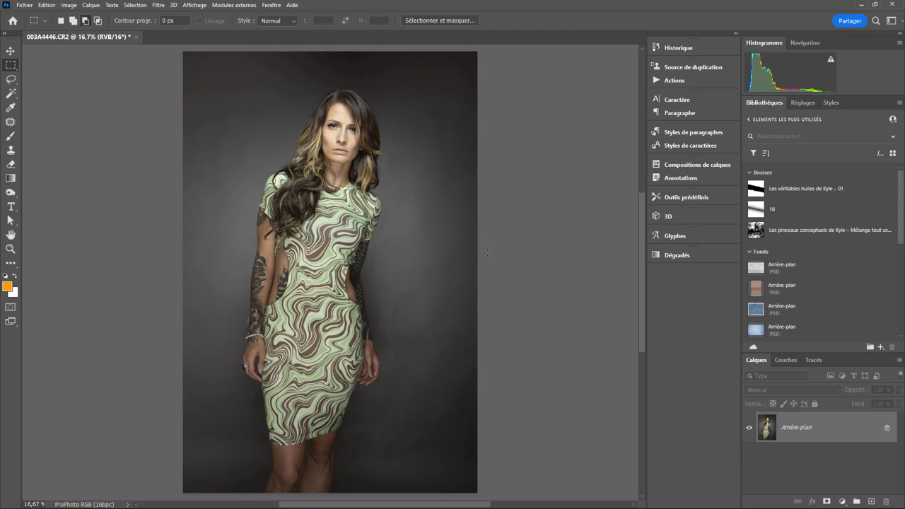
# Step: Run Split Frequency, toggle Texture to compare, then create the masked Fond flouté layer
pyautogui.click(432, 117)
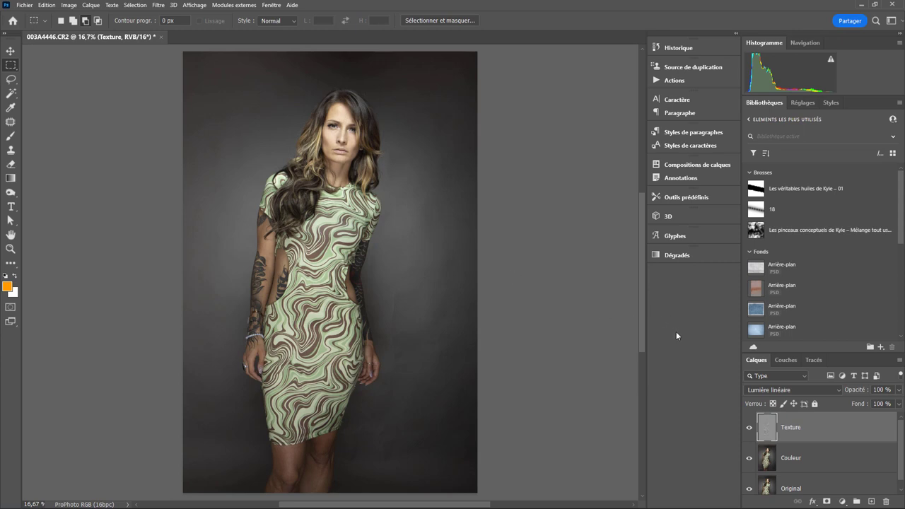
pyautogui.click(750, 428)
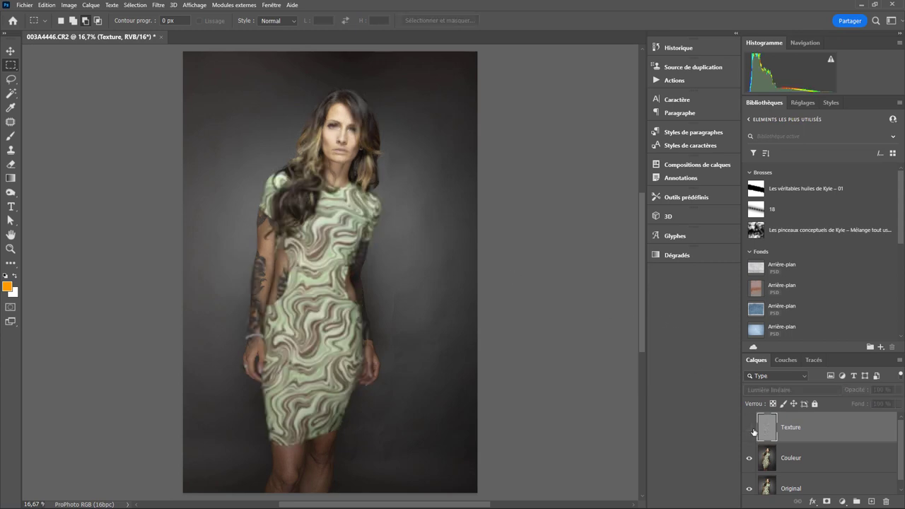
pyautogui.click(749, 428)
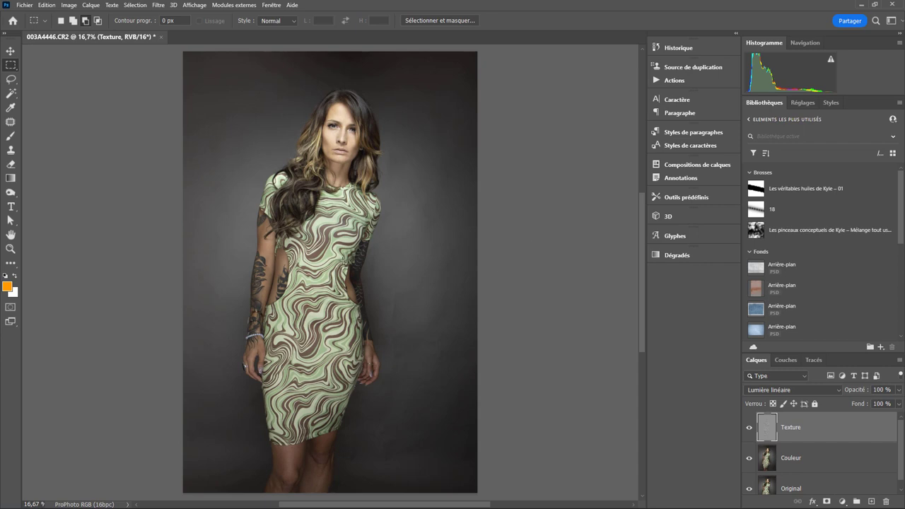
pyautogui.click(561, 164)
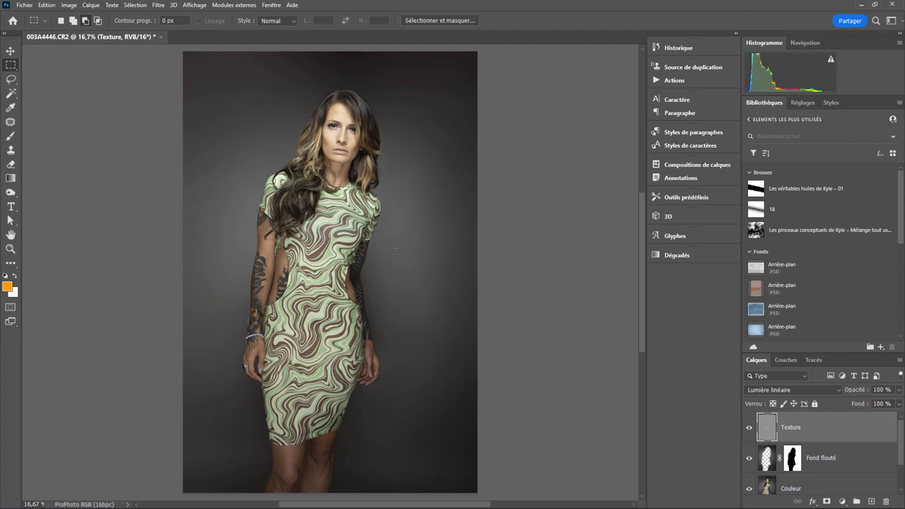
# Step: Zoom in on the backdrop beside the arm and select the Patch tool
pyautogui.keyDown('alt'); pyautogui.scroll(5, 428, 274); pyautogui.keyUp('alt')
pyautogui.keyDown('alt'); pyautogui.scroll(4, 428, 274); pyautogui.keyUp('alt')
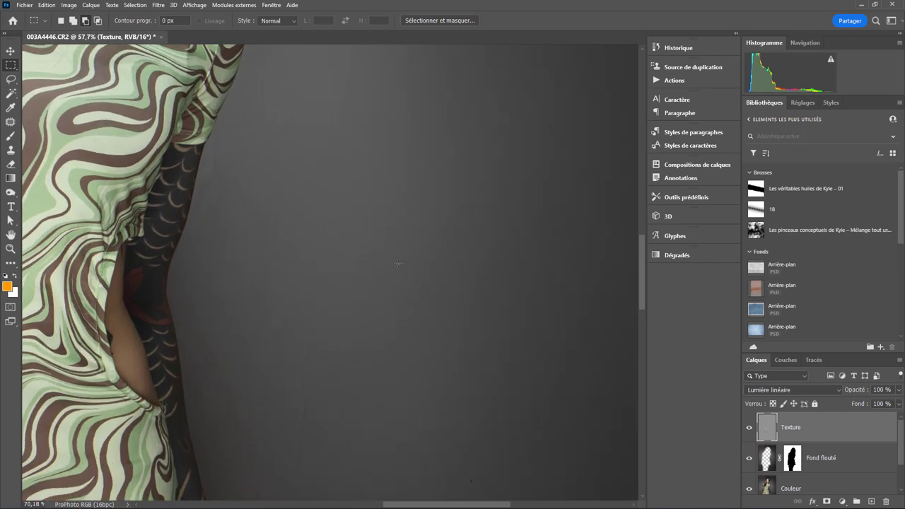
pyautogui.moveTo(390, 304); pyautogui.dragTo(452, 138)
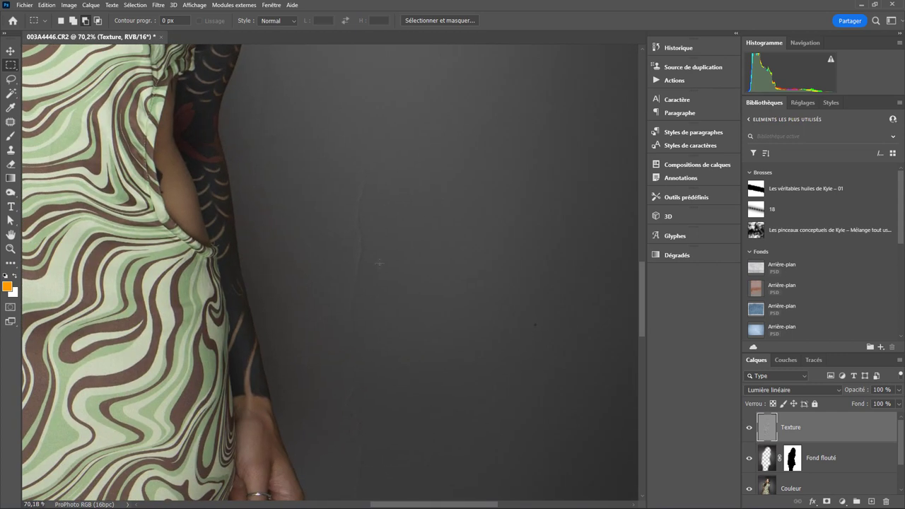
pyautogui.middleClick(412, 243)
pyautogui.click(423, 208)
pyautogui.middleClick(439, 202)
pyautogui.click(466, 155)
# Step: Patch the spots and marks on the backdrop beside the arm and hand
pyautogui.moveTo(393, 164); pyautogui.dragTo(364, 361)
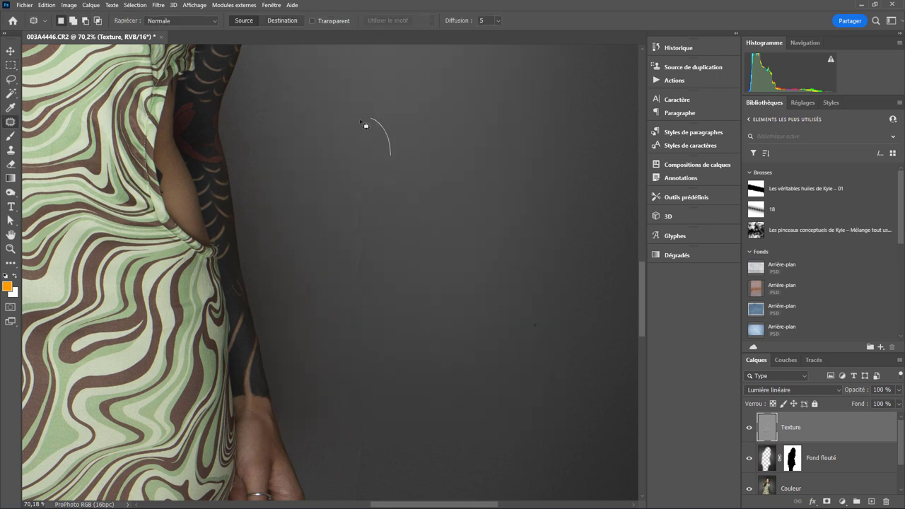
pyautogui.moveTo(364, 286); pyautogui.dragTo(444, 266)
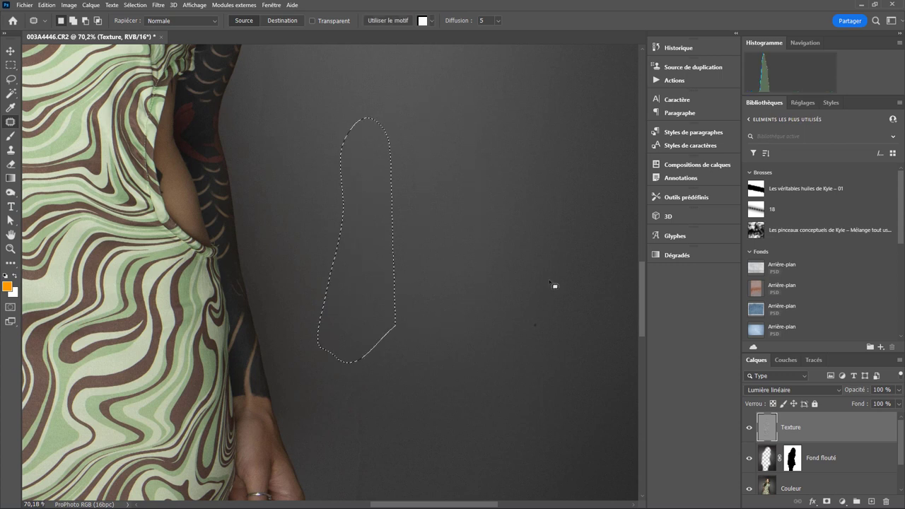
pyautogui.moveTo(553, 282); pyautogui.dragTo(490, 147)
pyautogui.moveTo(481, 215)
pyautogui.mouseDown()
pyautogui.moveTo(486, 232)
pyautogui.moveTo(456, 192)
pyautogui.mouseUp()
pyautogui.moveTo(375, 248)
pyautogui.mouseDown()
pyautogui.moveTo(387, 195)
pyautogui.moveTo(377, 302)
pyautogui.mouseUp()
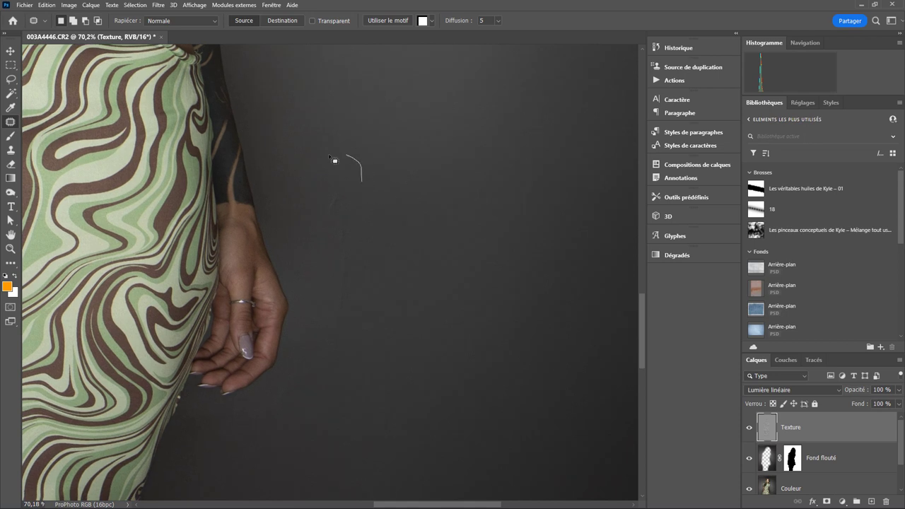
pyautogui.moveTo(330, 331); pyautogui.dragTo(413, 282)
pyautogui.moveTo(544, 166)
pyautogui.mouseDown()
pyautogui.moveTo(539, 265)
pyautogui.moveTo(545, 168)
pyautogui.mouseUp()
pyautogui.moveTo(503, 249); pyautogui.dragTo(471, 218)
# Step: Patch the backdrop marks beside the hip, knee and above the arm
pyautogui.moveTo(410, 310); pyautogui.dragTo(445, 129)
pyautogui.moveTo(426, 290); pyautogui.dragTo(427, 219)
pyautogui.moveTo(443, 259)
pyautogui.mouseDown()
pyautogui.moveTo(443, 218)
pyautogui.moveTo(378, 448)
pyautogui.mouseUp()
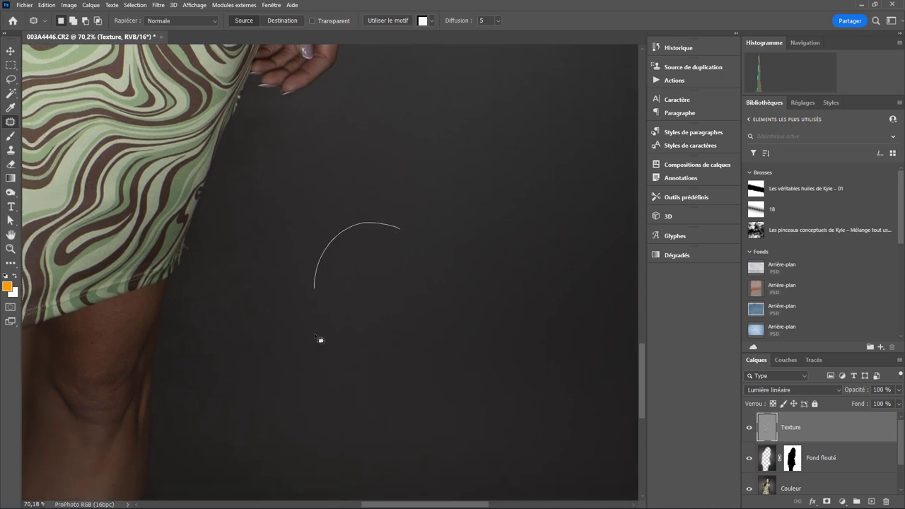
pyautogui.moveTo(361, 377); pyautogui.dragTo(480, 292)
pyautogui.moveTo(255, 282)
pyautogui.mouseDown()
pyautogui.moveTo(262, 335)
pyautogui.moveTo(250, 282)
pyautogui.mouseUp()
pyautogui.moveTo(241, 310); pyautogui.dragTo(301, 342)
pyautogui.moveTo(464, 355)
pyautogui.mouseDown()
pyautogui.moveTo(399, 177)
pyautogui.moveTo(428, 299)
pyautogui.moveTo(390, 377)
pyautogui.mouseUp()
pyautogui.moveTo(358, 266); pyautogui.dragTo(407, 347)
pyautogui.moveTo(424, 199)
pyautogui.mouseDown()
pyautogui.moveTo(428, 272)
pyautogui.moveTo(349, 215)
pyautogui.mouseUp()
# Step: Patch the backdrop area beside the hair
pyautogui.moveTo(409, 152)
pyautogui.mouseDown()
pyautogui.moveTo(439, 254)
pyautogui.moveTo(440, 325)
pyautogui.mouseUp()
pyautogui.moveTo(434, 205); pyautogui.dragTo(443, 353)
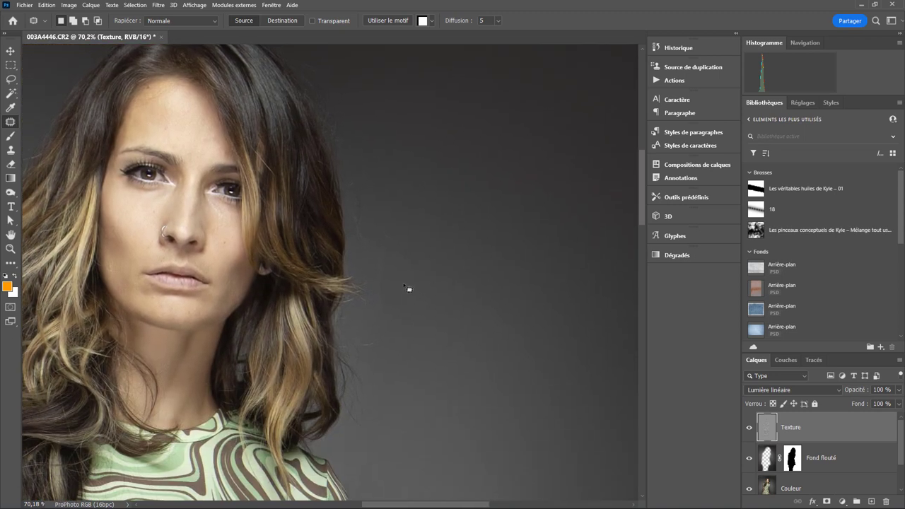
pyautogui.moveTo(428, 260)
pyautogui.mouseDown()
pyautogui.moveTo(383, 249)
pyautogui.moveTo(389, 332)
pyautogui.moveTo(494, 221)
pyautogui.mouseUp()
pyautogui.moveTo(399, 188)
pyautogui.mouseDown()
pyautogui.moveTo(381, 383)
pyautogui.moveTo(299, 363)
pyautogui.mouseUp()
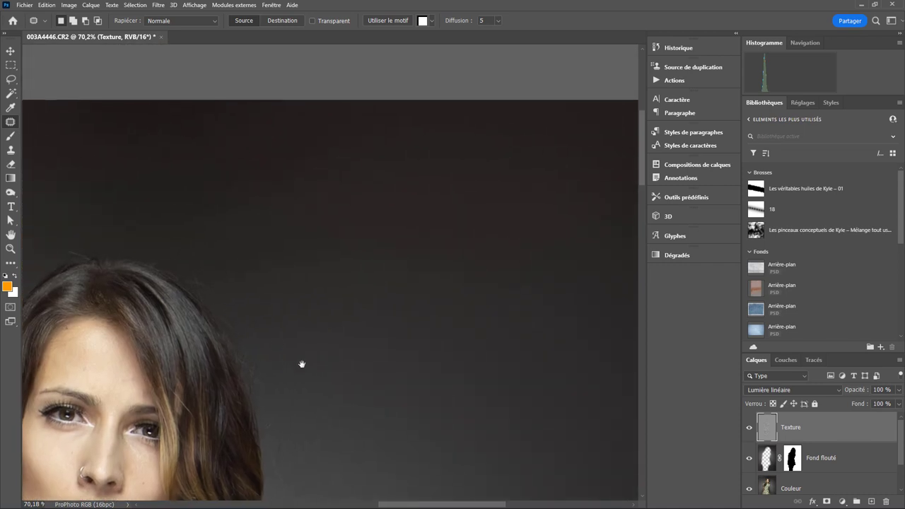
# Step: Navigate from the top of the head to a close-up of the mouth and chin
pyautogui.moveTo(393, 309)
pyautogui.mouseDown()
pyautogui.moveTo(349, 204)
pyautogui.moveTo(332, 251)
pyautogui.moveTo(332, 221)
pyautogui.moveTo(422, 188)
pyautogui.moveTo(426, 316)
pyautogui.mouseUp()
pyautogui.scroll(-5, 398, 162)
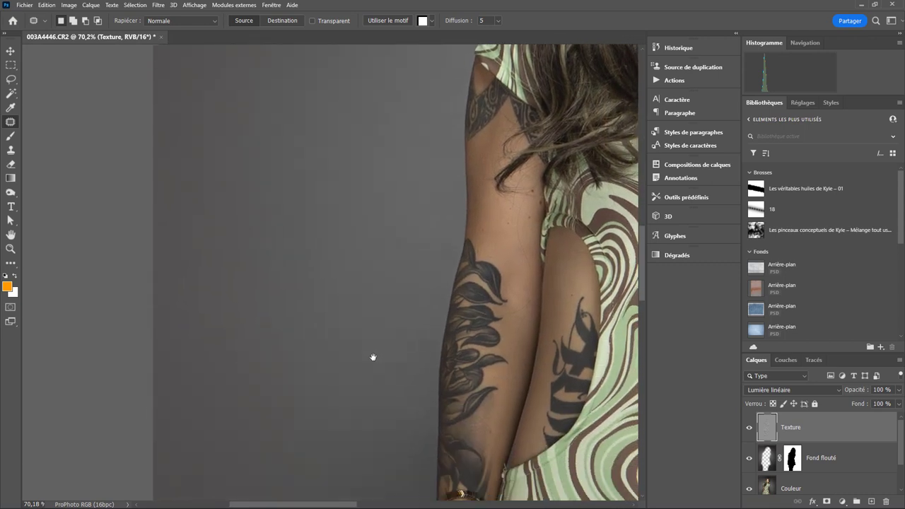
pyautogui.scroll(-5, 371, 359)
pyautogui.scroll(-5, 370, 174)
pyautogui.scroll(-5, 375, 361)
pyautogui.scroll(-5, 367, 353)
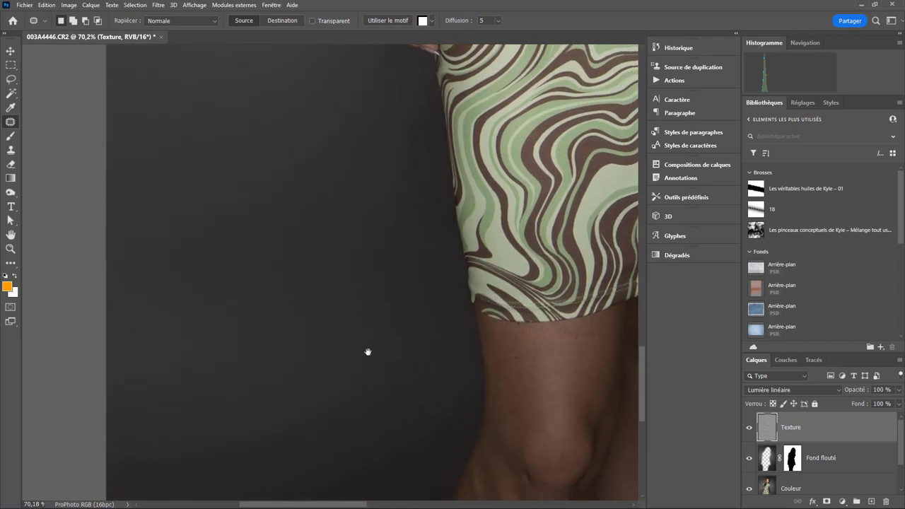
pyautogui.scroll(-5, 363, 204)
pyautogui.scroll(2, 339, 330)
pyautogui.scroll(4, 379, 303)
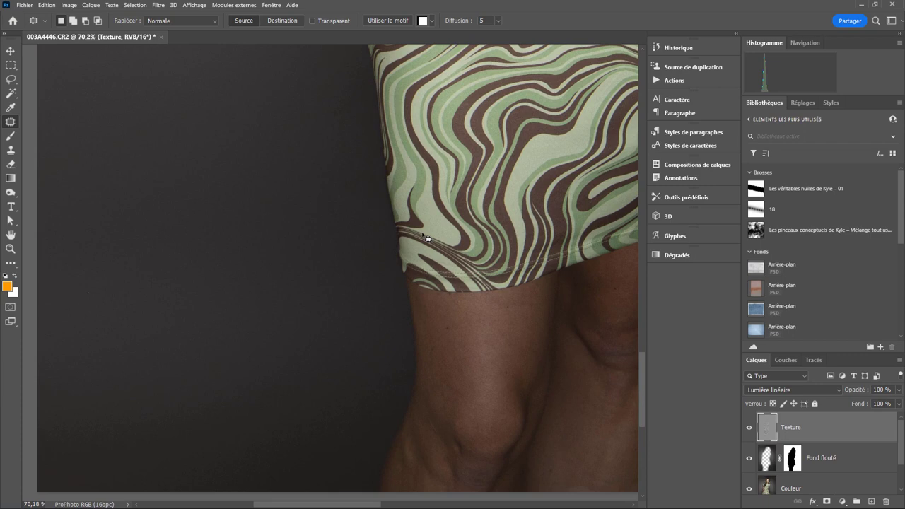
pyautogui.scroll(5, 474, 128)
pyautogui.scroll(5, 431, 169)
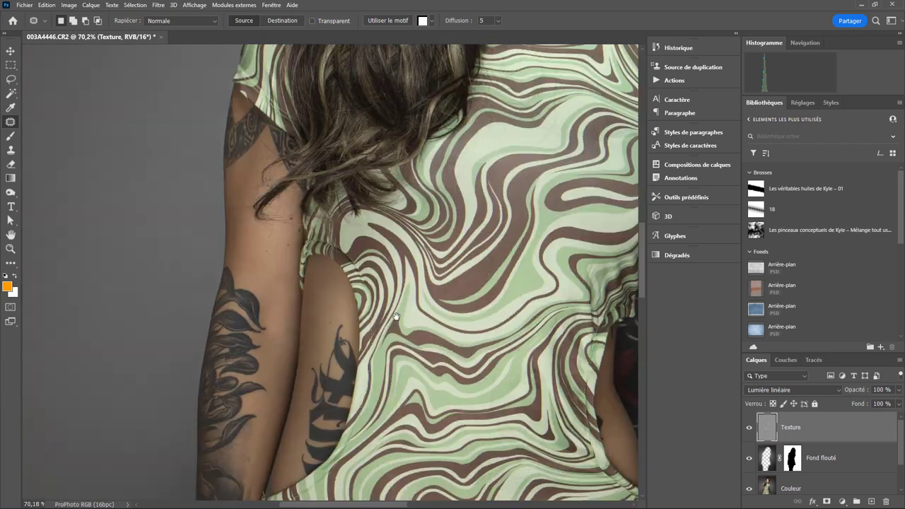
pyautogui.scroll(5, 452, 198)
pyautogui.scroll(4, 397, 251)
pyautogui.moveTo(397, 251); pyautogui.dragTo(371, 262)
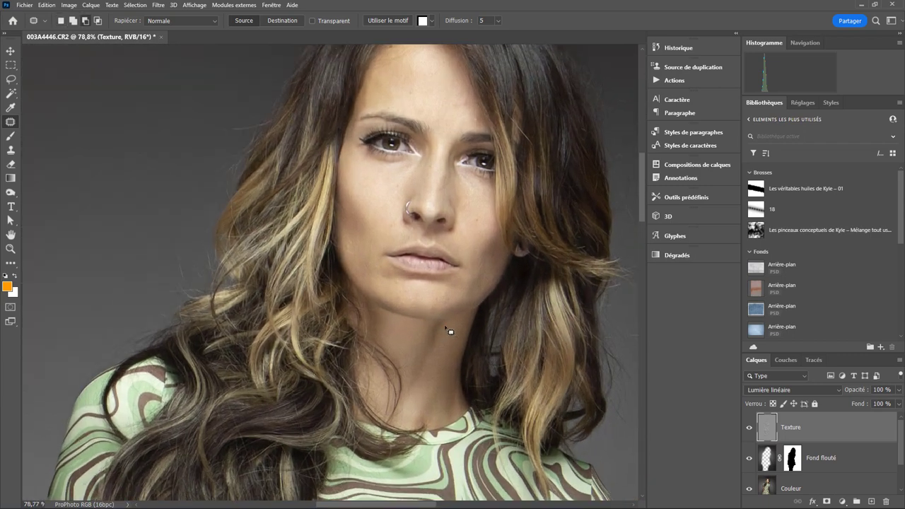
# Step: Patch the blemishes on the chin with clean skin
pyautogui.scroll(5, 447, 329)
pyautogui.scroll(2, 445, 275)
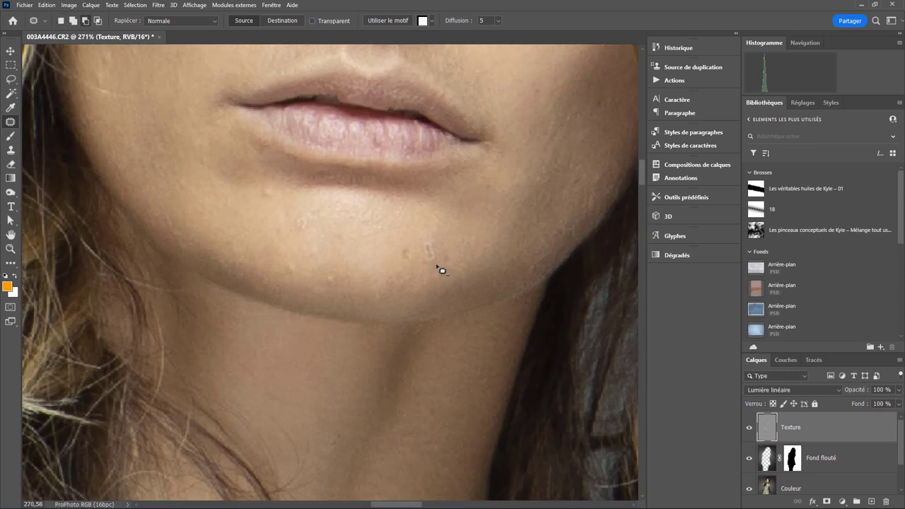
pyautogui.scroll(2, 438, 266)
pyautogui.moveTo(459, 276); pyautogui.dragTo(429, 227)
pyautogui.moveTo(374, 241); pyautogui.dragTo(382, 228)
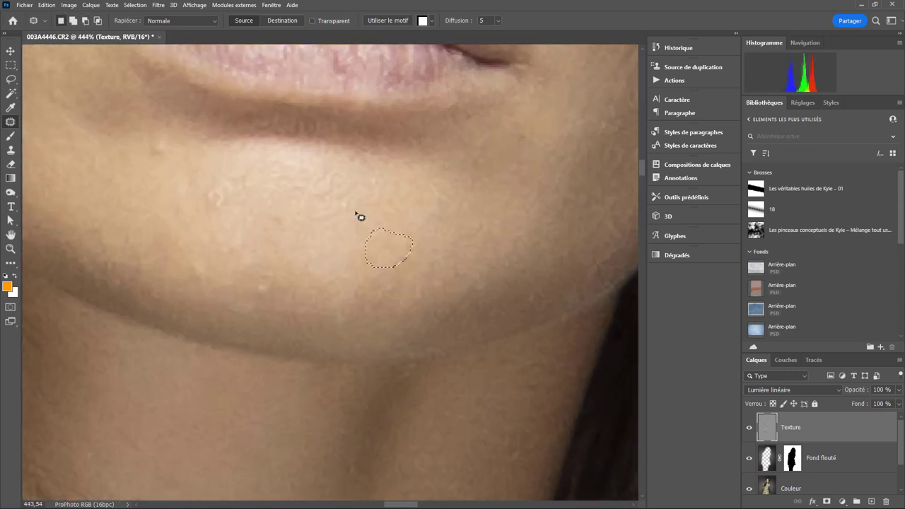
pyautogui.moveTo(292, 238); pyautogui.dragTo(333, 233)
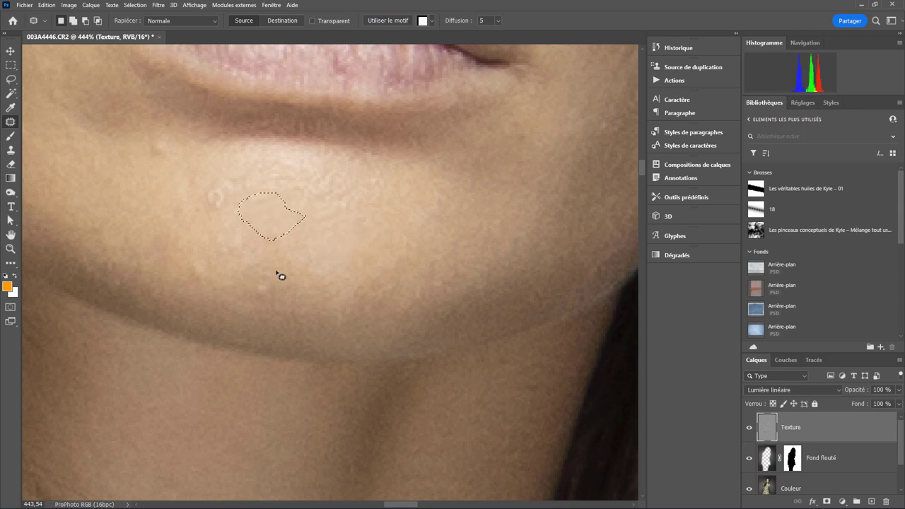
pyautogui.moveTo(283, 283)
pyautogui.mouseDown()
pyautogui.moveTo(320, 320)
pyautogui.moveTo(212, 285)
pyautogui.mouseUp()
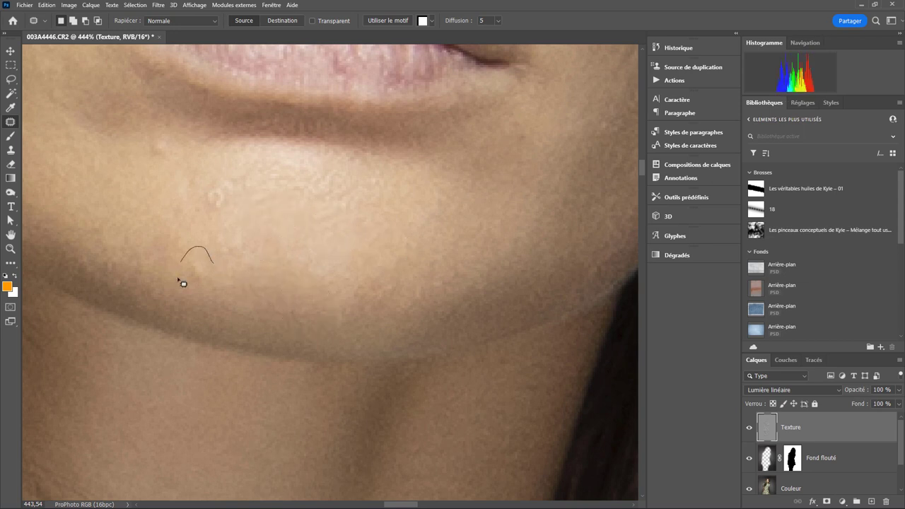
pyautogui.moveTo(251, 240)
pyautogui.mouseDown()
pyautogui.moveTo(192, 247)
pyautogui.moveTo(239, 177)
pyautogui.moveTo(179, 214)
pyautogui.moveTo(210, 207)
pyautogui.mouseUp()
pyautogui.moveTo(166, 151)
pyautogui.mouseDown()
pyautogui.moveTo(146, 158)
pyautogui.moveTo(164, 160)
pyautogui.moveTo(198, 190)
pyautogui.mouseUp()
# Step: Patch the blemishes beside the lips and on the lower cheek
pyautogui.scroll(3, 467, 247)
pyautogui.hscroll(4, 424, 255)
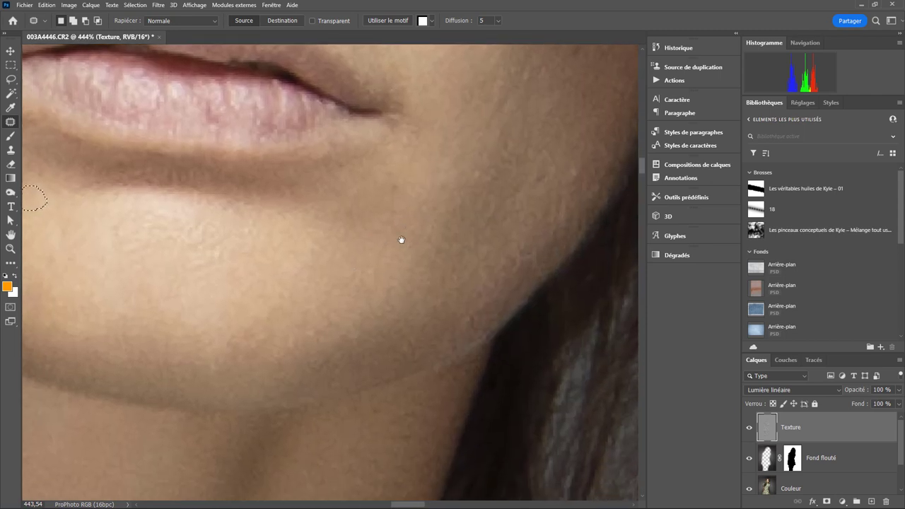
pyautogui.moveTo(469, 325); pyautogui.dragTo(478, 327)
pyautogui.moveTo(456, 292); pyautogui.dragTo(456, 351)
pyautogui.moveTo(464, 258); pyautogui.dragTo(384, 322)
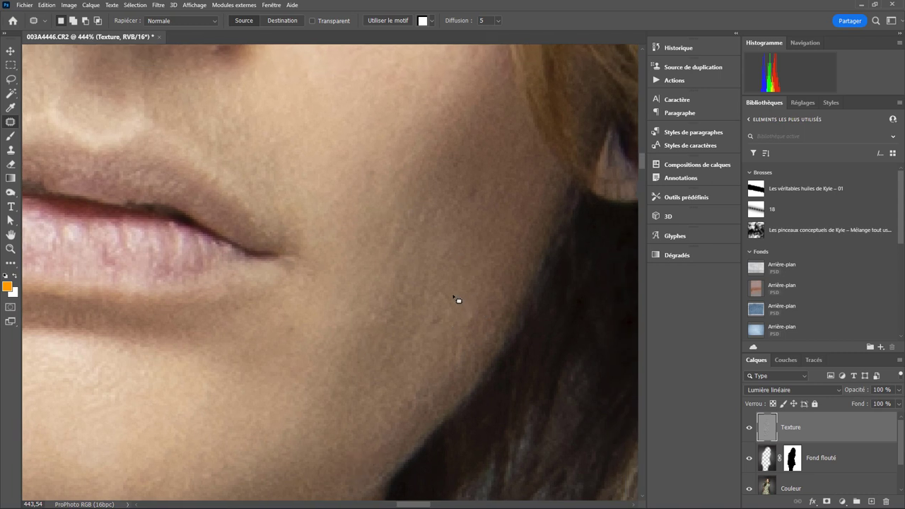
pyautogui.moveTo(458, 322); pyautogui.dragTo(455, 311)
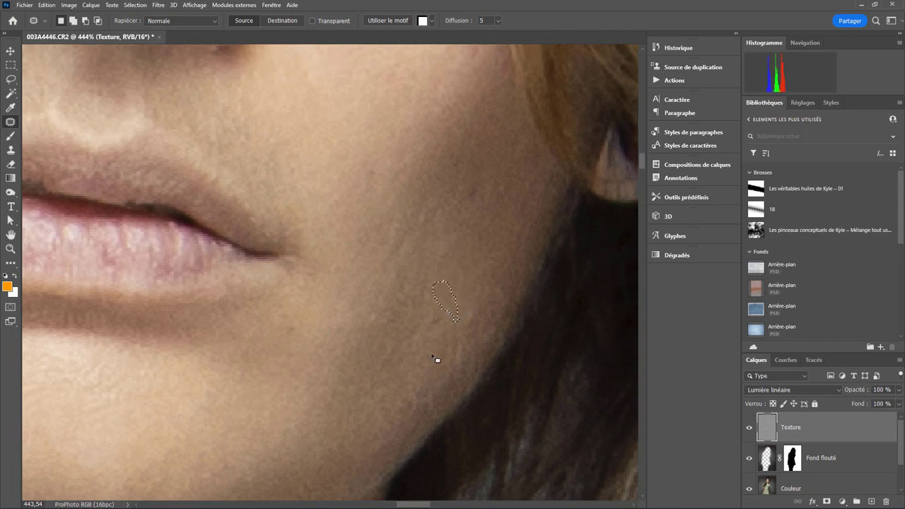
pyautogui.moveTo(444, 355); pyautogui.dragTo(445, 352)
# Step: Move the view to the cheek beside the nose and clear the patch selection
pyautogui.moveTo(368, 176)
pyautogui.mouseDown()
pyautogui.moveTo(429, 285)
pyautogui.moveTo(448, 262)
pyautogui.moveTo(460, 313)
pyautogui.mouseUp()
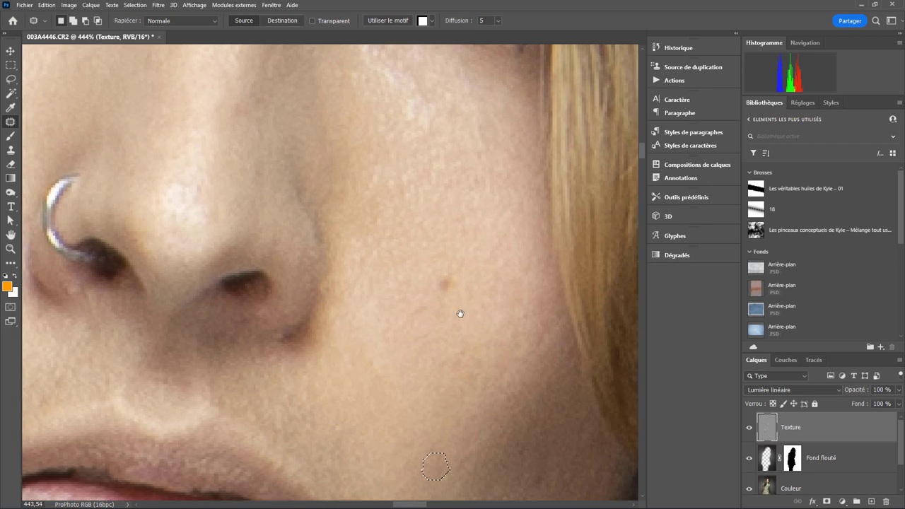
pyautogui.moveTo(353, 311); pyautogui.dragTo(535, 238)
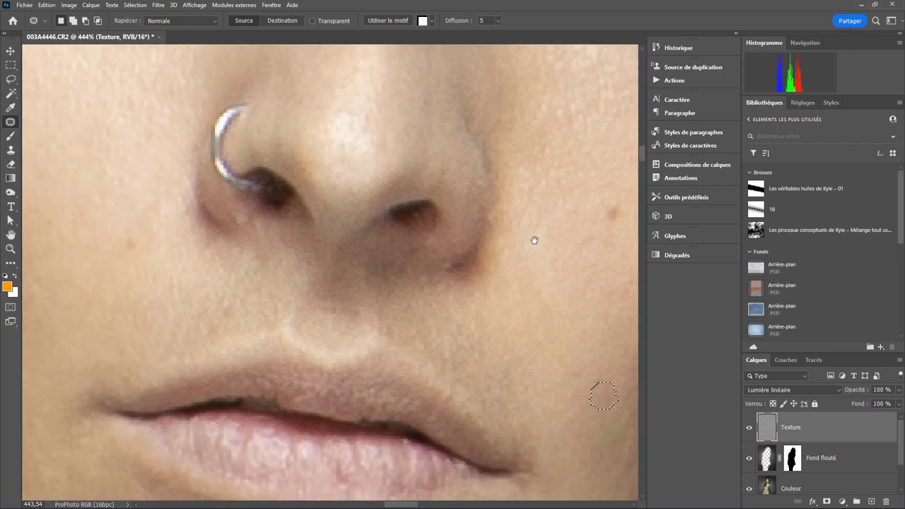
pyautogui.moveTo(242, 269); pyautogui.dragTo(415, 282)
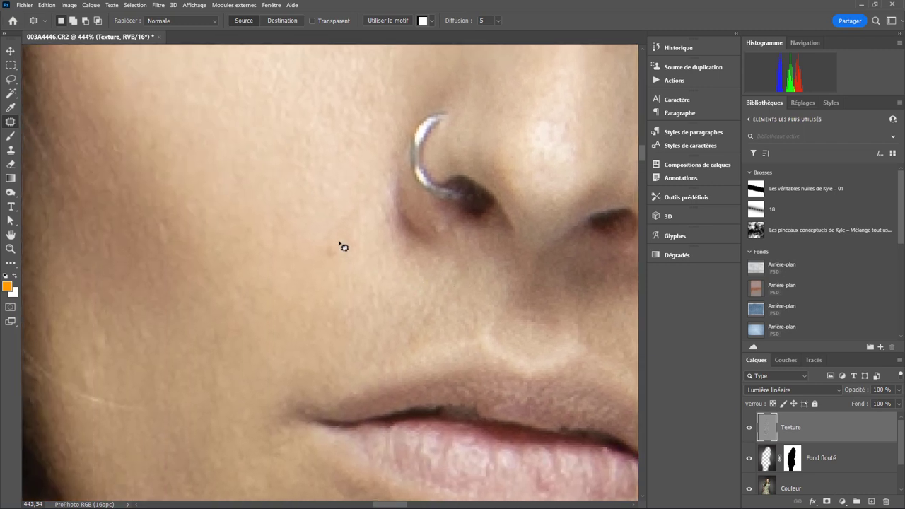
pyautogui.hotkey('ctrl', 'd')
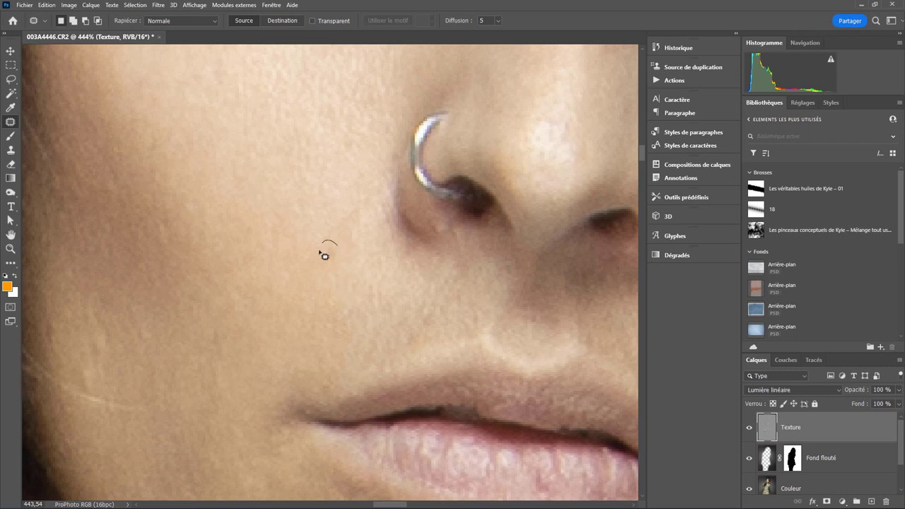
# Step: Patch the cheek spots near the hairline and below the eye with clean skin
pyautogui.moveTo(323, 255); pyautogui.dragTo(339, 259)
pyautogui.moveTo(185, 293); pyautogui.dragTo(398, 221)
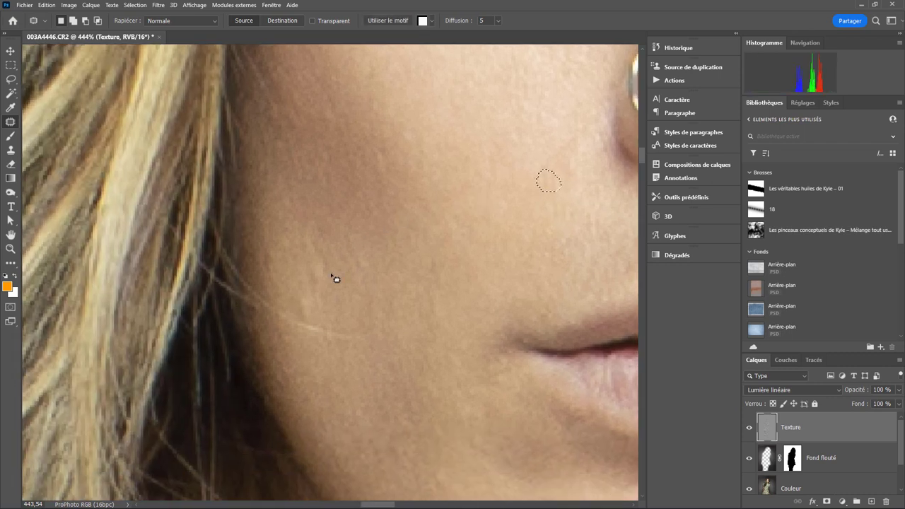
pyautogui.moveTo(310, 267); pyautogui.dragTo(329, 282)
pyautogui.moveTo(292, 204)
pyautogui.mouseDown()
pyautogui.moveTo(317, 276)
pyautogui.moveTo(265, 240)
pyautogui.mouseUp()
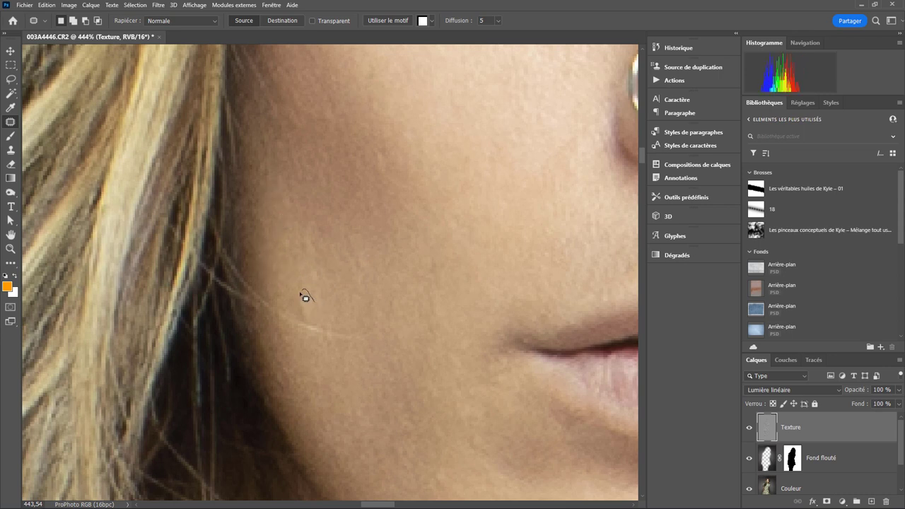
pyautogui.moveTo(311, 324); pyautogui.dragTo(307, 309)
pyautogui.moveTo(316, 274)
pyautogui.mouseDown()
pyautogui.moveTo(323, 297)
pyautogui.moveTo(279, 236)
pyautogui.mouseUp()
pyautogui.moveTo(415, 63)
pyautogui.mouseDown()
pyautogui.moveTo(362, 265)
pyautogui.moveTo(283, 379)
pyautogui.mouseUp()
pyautogui.moveTo(437, 303)
pyautogui.mouseDown()
pyautogui.moveTo(431, 287)
pyautogui.moveTo(438, 285)
pyautogui.mouseUp()
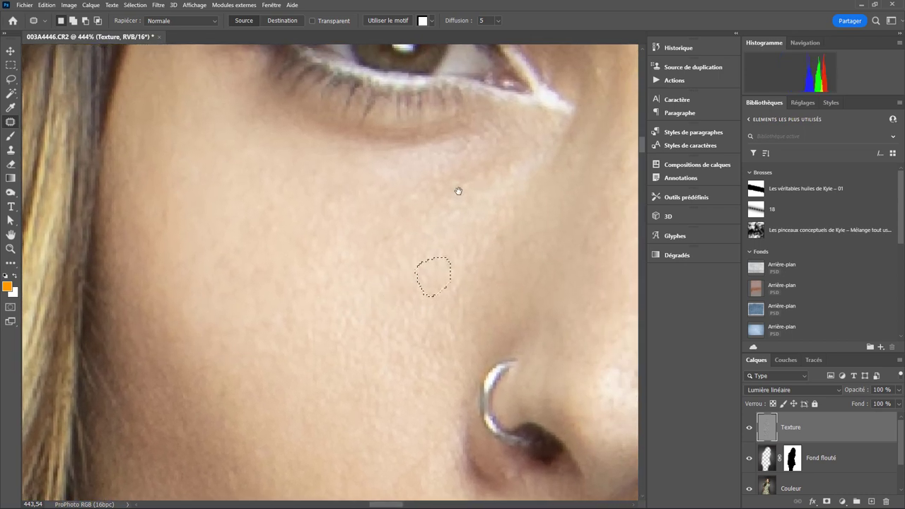
pyautogui.moveTo(543, 180)
pyautogui.mouseDown()
pyautogui.moveTo(448, 257)
pyautogui.moveTo(469, 295)
pyautogui.moveTo(335, 268)
pyautogui.mouseUp()
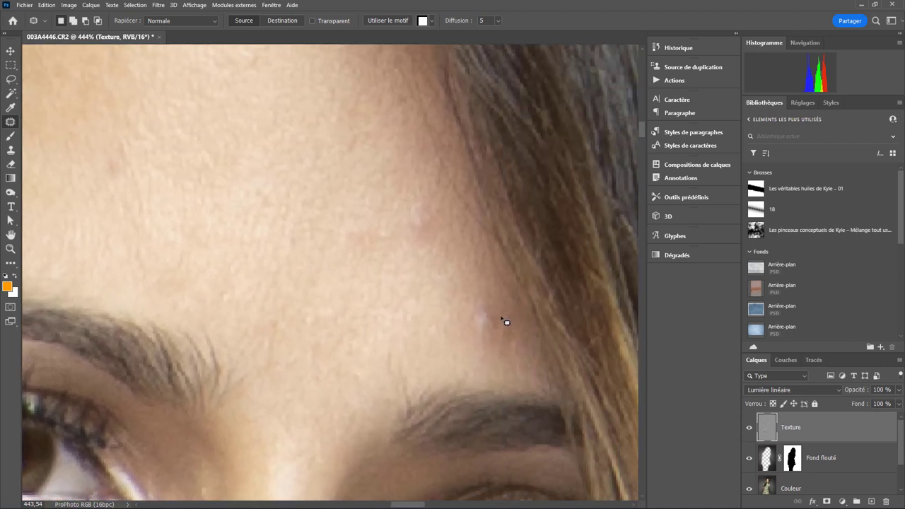
# Step: Patch the first small spots above the eyebrows with nearby clean skin
pyautogui.moveTo(514, 326); pyautogui.dragTo(400, 286)
pyautogui.moveTo(429, 319); pyautogui.dragTo(441, 343)
pyautogui.moveTo(400, 279); pyautogui.dragTo(401, 280)
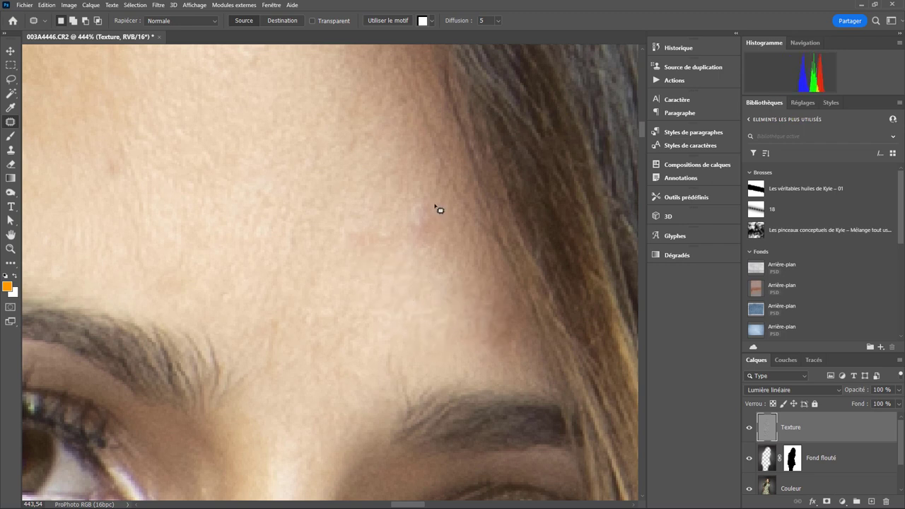
pyautogui.moveTo(458, 220); pyautogui.dragTo(453, 222)
pyautogui.moveTo(420, 219); pyautogui.dragTo(315, 441)
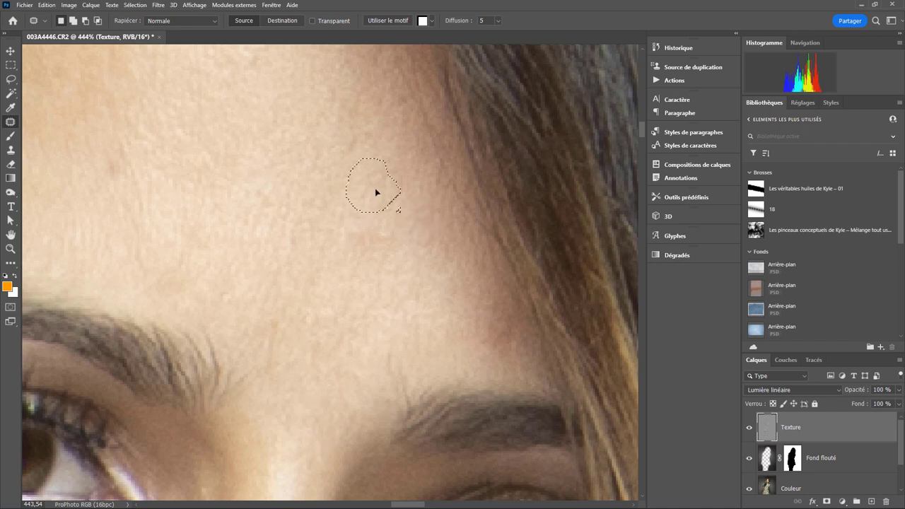
pyautogui.scroll(5, 327, 238)
pyautogui.hscroll(-5, 327, 238)
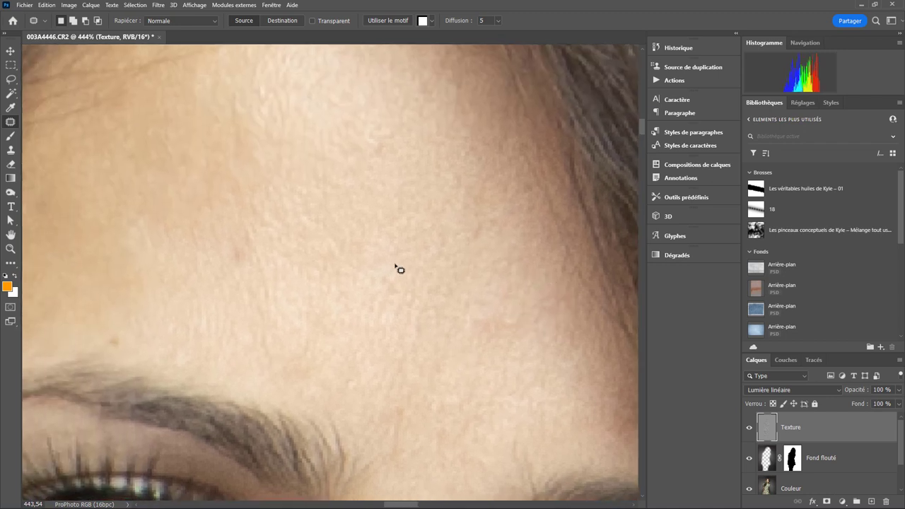
# Step: Patch the remaining forehead blemishes and marks near the hairline, clearing the selection between patches
pyautogui.moveTo(398, 269); pyautogui.dragTo(392, 291)
pyautogui.moveTo(391, 205); pyautogui.dragTo(391, 202)
pyautogui.moveTo(394, 155); pyautogui.dragTo(444, 177)
pyautogui.hscroll(-5, 343, 212)
pyautogui.hotkey('ctrl', 'd')
pyautogui.moveTo(419, 227); pyautogui.dragTo(429, 329)
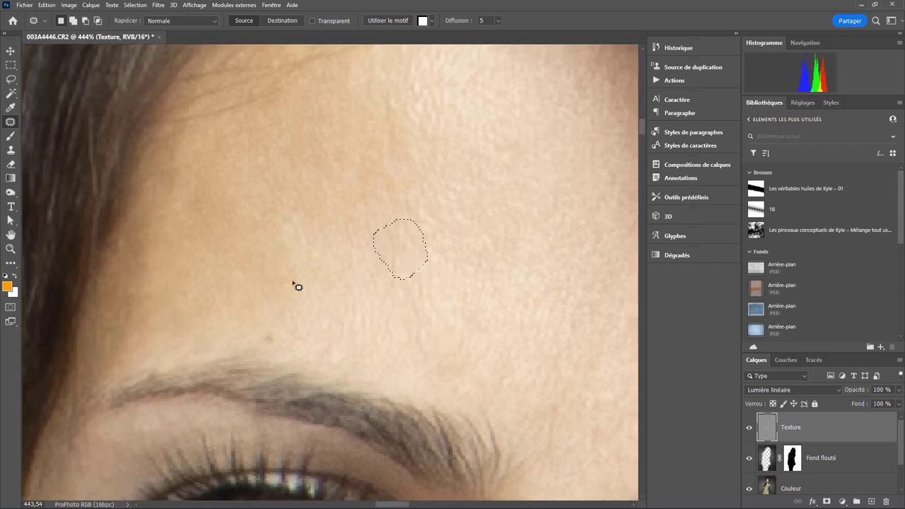
pyautogui.moveTo(220, 177)
pyautogui.mouseDown()
pyautogui.moveTo(191, 182)
pyautogui.moveTo(212, 208)
pyautogui.mouseUp()
pyautogui.moveTo(444, 167)
pyautogui.mouseDown()
pyautogui.moveTo(261, 338)
pyautogui.moveTo(355, 367)
pyautogui.moveTo(404, 359)
pyautogui.moveTo(390, 240)
pyautogui.mouseUp()
# Step: Pan down past the nose and lips to outline a small spot near the chin
pyautogui.moveTo(395, 488)
pyautogui.mouseDown()
pyautogui.moveTo(395, 343)
pyautogui.moveTo(422, 216)
pyautogui.mouseUp()
pyautogui.moveTo(416, 283); pyautogui.dragTo(424, 184)
pyautogui.moveTo(333, 319); pyautogui.dragTo(403, 186)
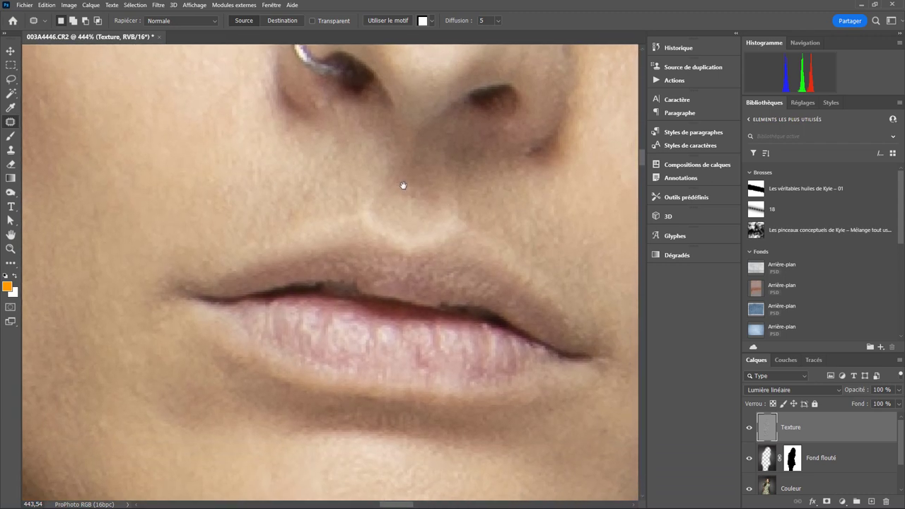
pyautogui.moveTo(287, 382); pyautogui.dragTo(313, 344)
pyautogui.moveTo(273, 313); pyautogui.dragTo(364, 313)
pyautogui.moveTo(264, 366); pyautogui.dragTo(311, 292)
pyautogui.moveTo(268, 343); pyautogui.dragTo(276, 339)
pyautogui.scroll(-10, 394, 339)
pyautogui.scroll(1, 400, 358)
pyautogui.scroll(1, 414, 262)
pyautogui.scroll(1, 430, 289)
# Step: Zoom in on the under-eye area and patch the fine line under the eye
pyautogui.scroll(2, 438, 282)
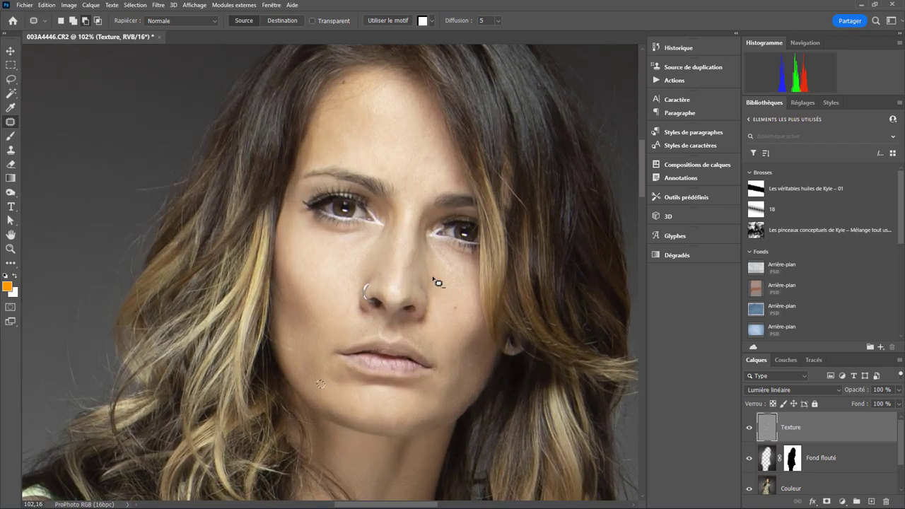
pyautogui.scroll(3, 437, 283)
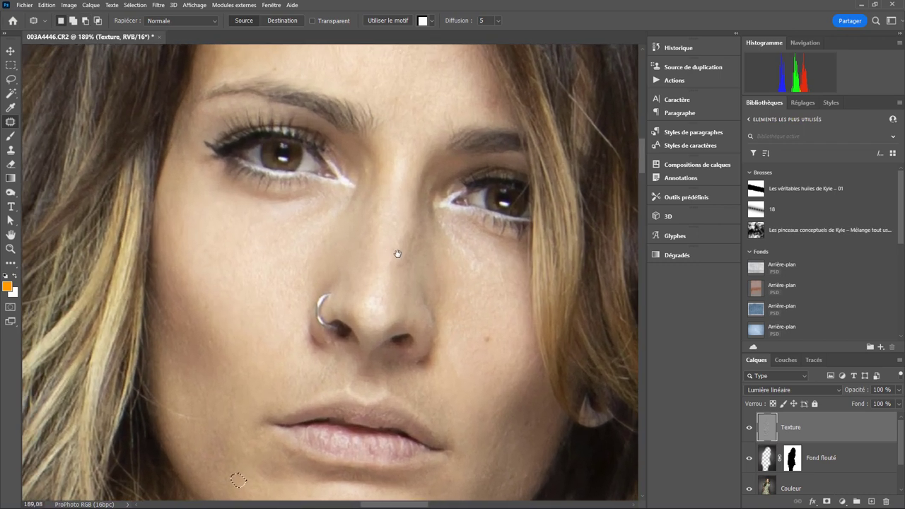
pyautogui.moveTo(370, 288); pyautogui.dragTo(471, 253)
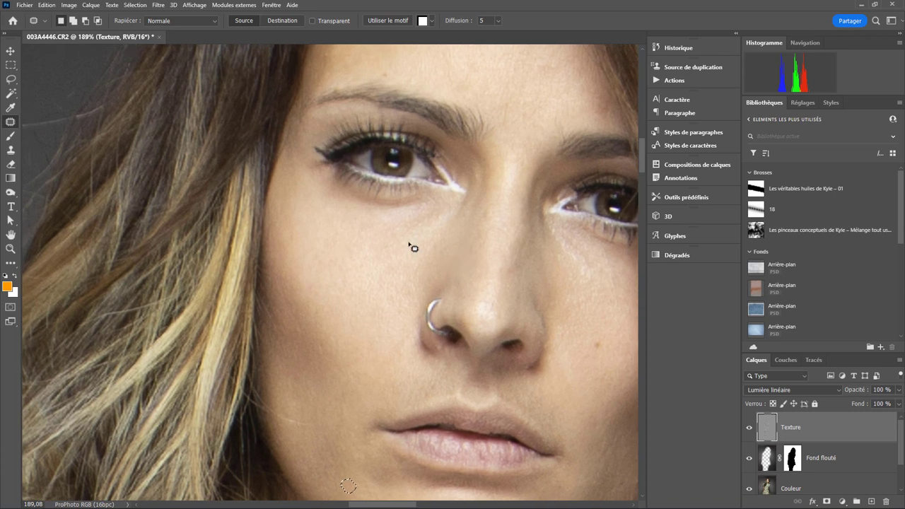
pyautogui.scroll(3, 413, 247)
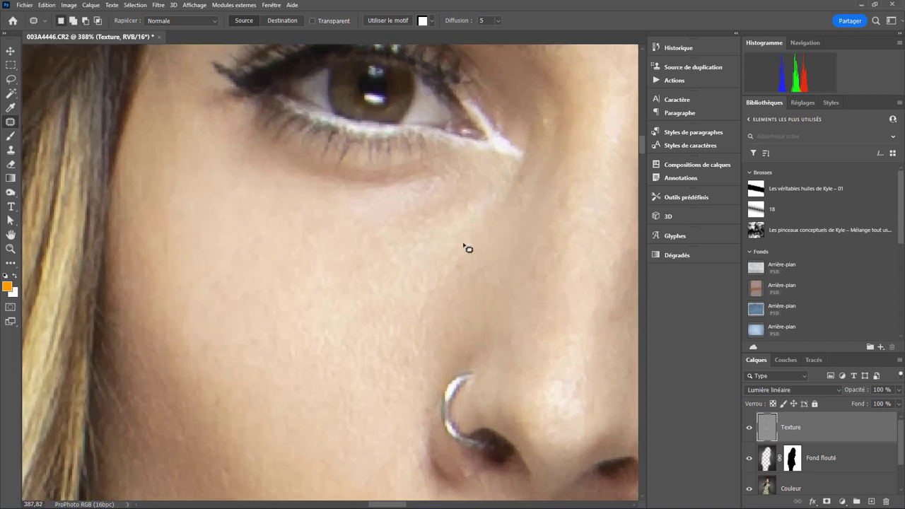
pyautogui.moveTo(477, 279); pyautogui.dragTo(299, 236)
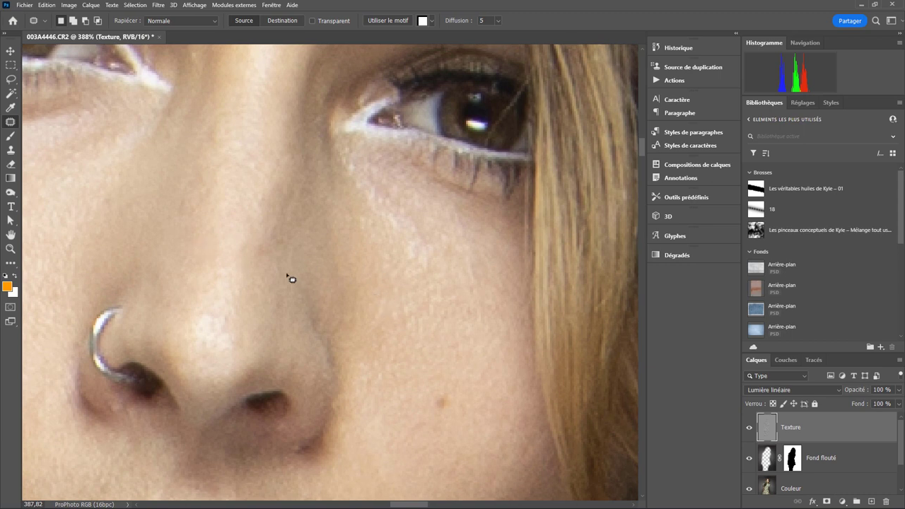
pyautogui.moveTo(290, 278); pyautogui.dragTo(495, 320)
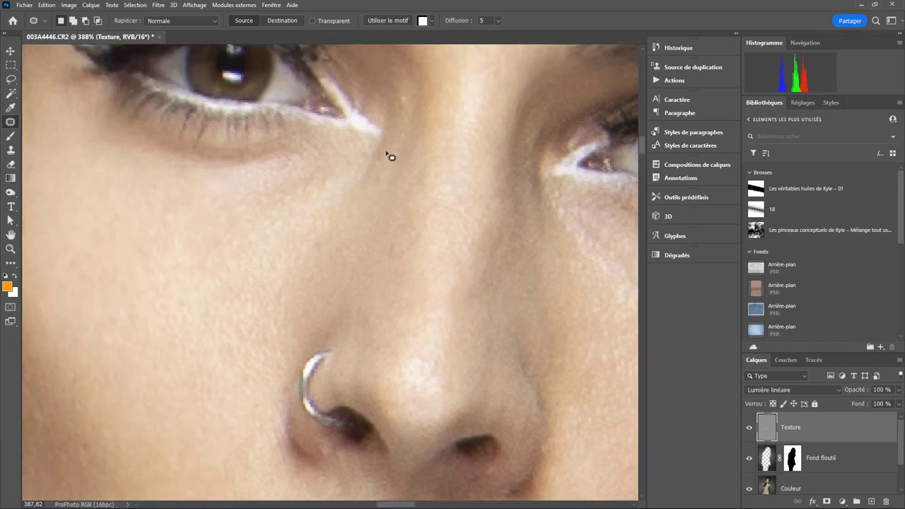
pyautogui.moveTo(427, 254); pyautogui.dragTo(280, 234)
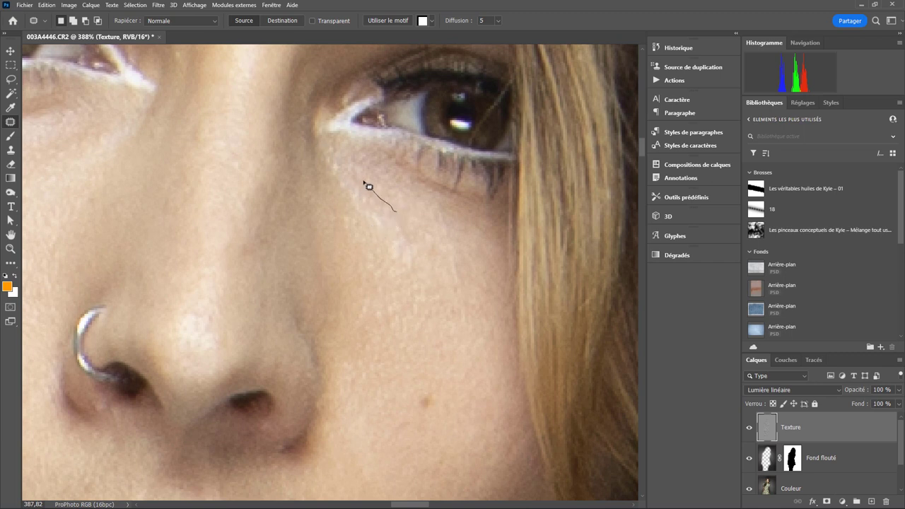
pyautogui.moveTo(427, 267)
pyautogui.mouseDown()
pyautogui.moveTo(392, 210)
pyautogui.moveTo(381, 316)
pyautogui.mouseUp()
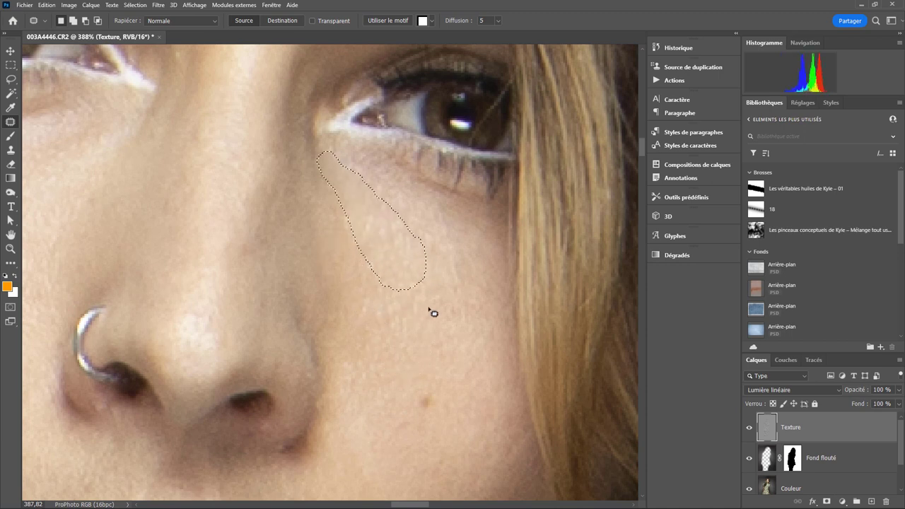
pyautogui.hotkey('ctrl', 'd')
# Step: Patch another mark under the eye with clean cheek skin and deselect
pyautogui.scroll(-3, 364, 355)
pyautogui.scroll(-4, 318, 371)
pyautogui.scroll(-3, 273, 385)
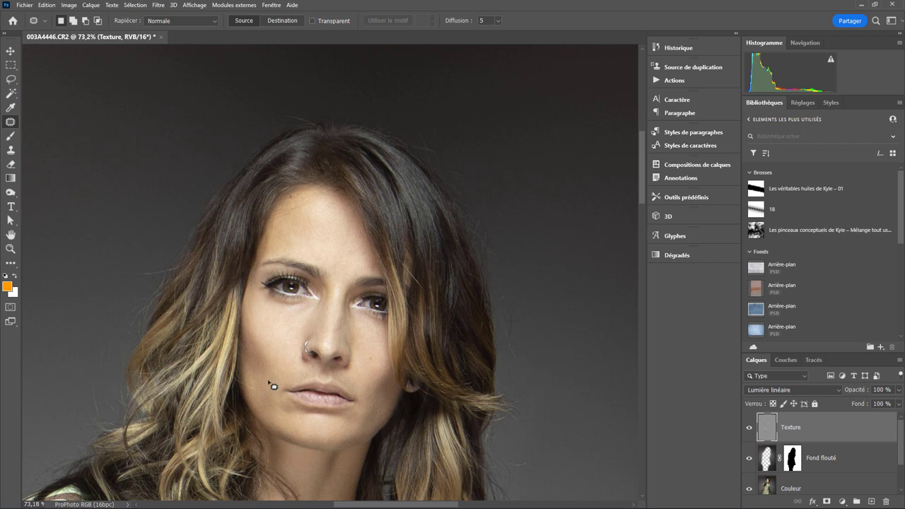
pyautogui.scroll(2, 273, 385)
pyautogui.scroll(3, 301, 343)
pyautogui.scroll(3, 305, 278)
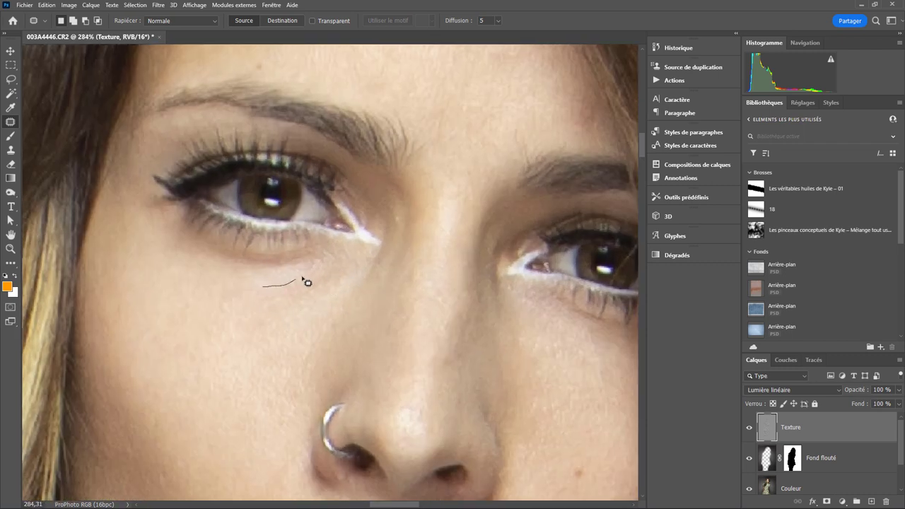
pyautogui.moveTo(269, 323)
pyautogui.mouseDown()
pyautogui.moveTo(265, 311)
pyautogui.moveTo(277, 385)
pyautogui.mouseUp()
pyautogui.hotkey('ctrl', 'd')
pyautogui.scroll(-1, 495, 308)
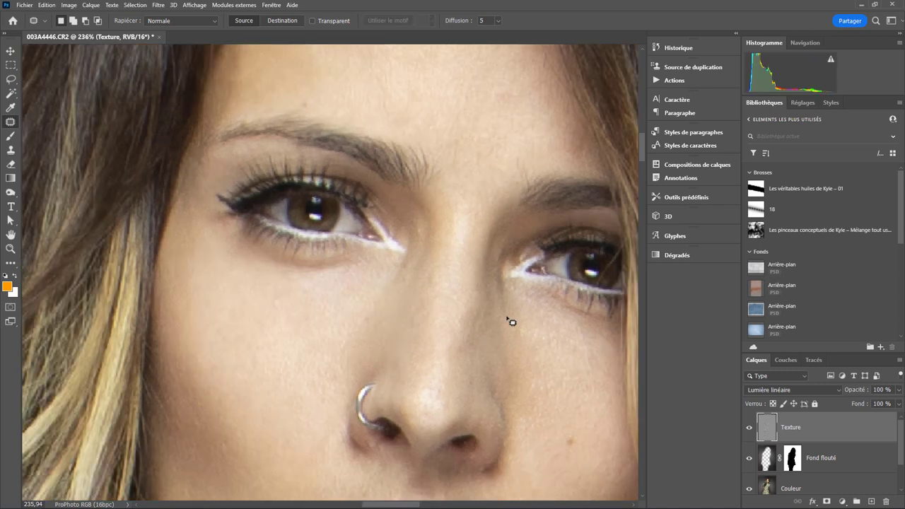
pyautogui.scroll(-6, 509, 318)
pyautogui.scroll(5, 466, 357)
pyautogui.scroll(3, 429, 311)
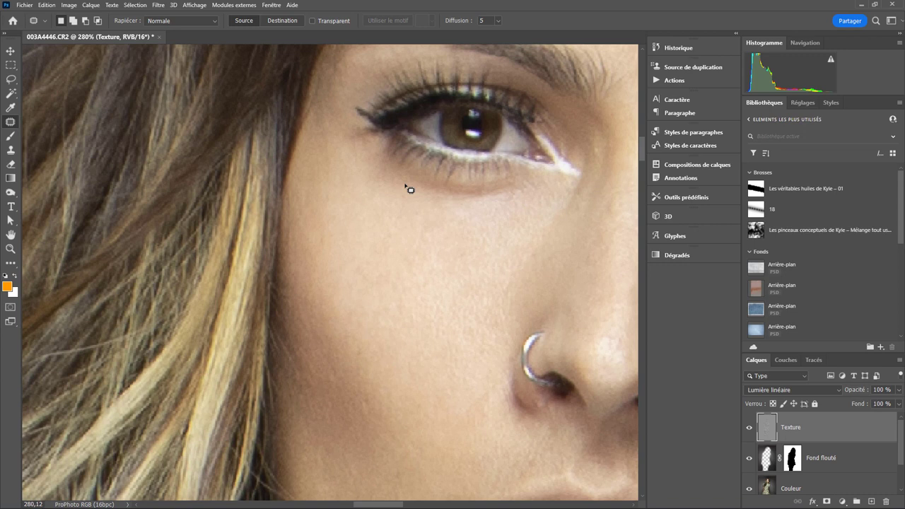
# Step: Patch the blemish beside the nose, then deselect and zoom out
pyautogui.moveTo(547, 243); pyautogui.dragTo(332, 292)
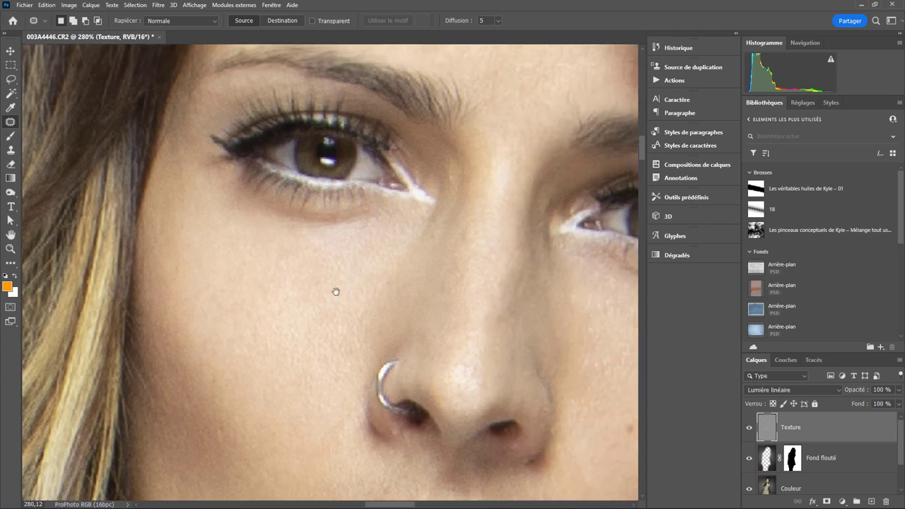
pyautogui.scroll(-2, 321, 284)
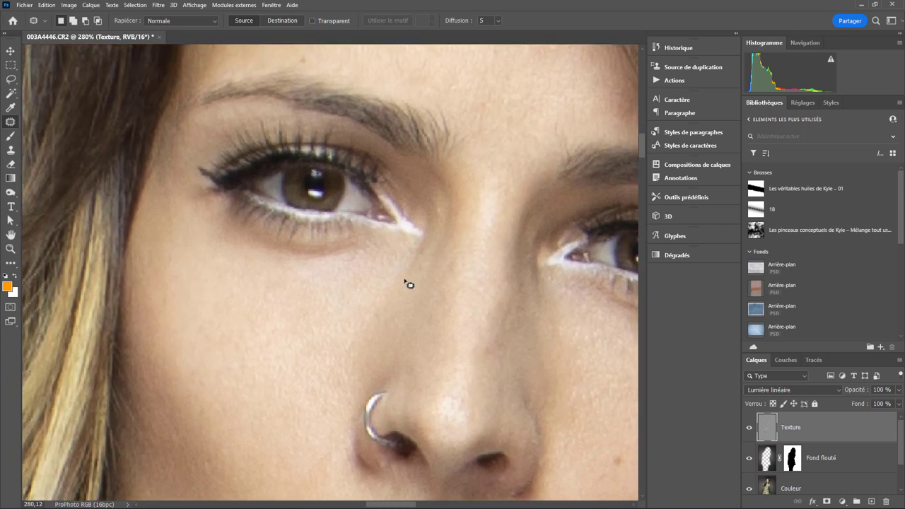
pyautogui.scroll(-3, 408, 282)
pyautogui.scroll(5, 469, 278)
pyautogui.scroll(2, 458, 293)
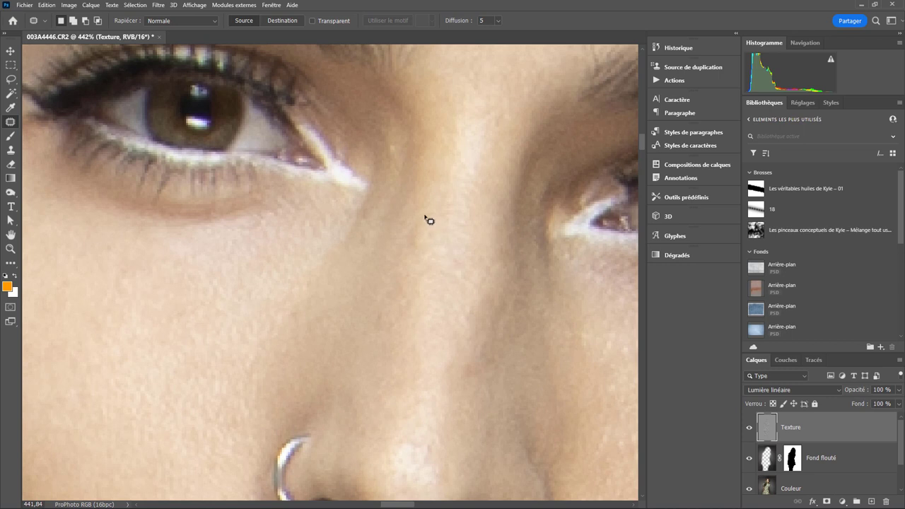
pyautogui.moveTo(433, 239); pyautogui.dragTo(430, 239)
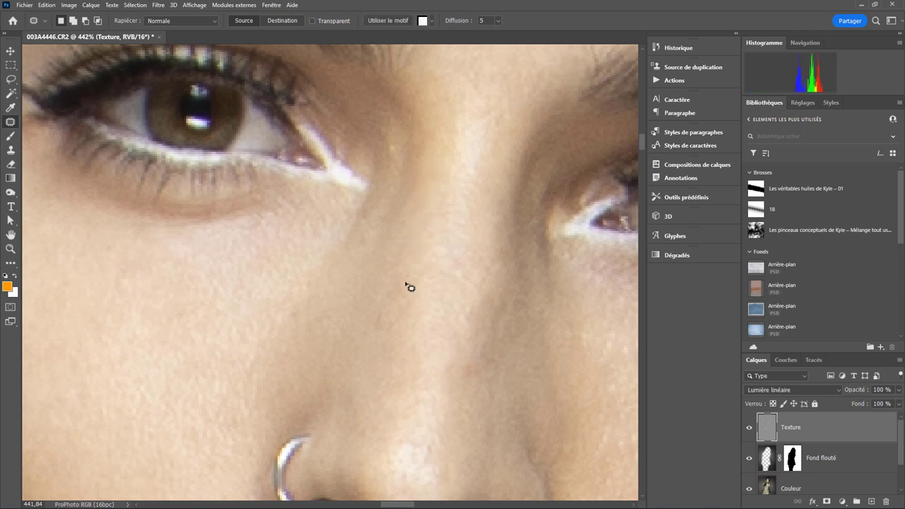
pyautogui.moveTo(406, 342); pyautogui.dragTo(387, 345)
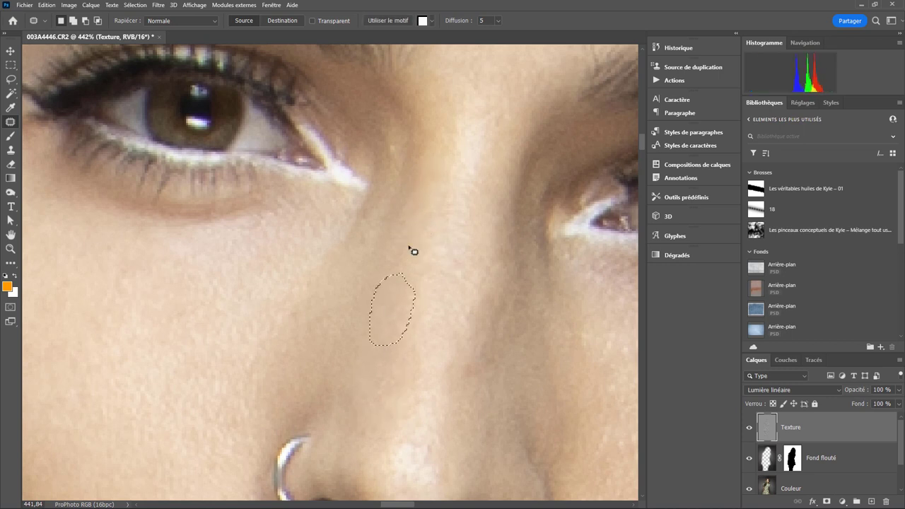
pyautogui.hotkey('ctrl', 'd')
pyautogui.scroll(-8, 443, 257)
pyautogui.scroll(-2, 481, 317)
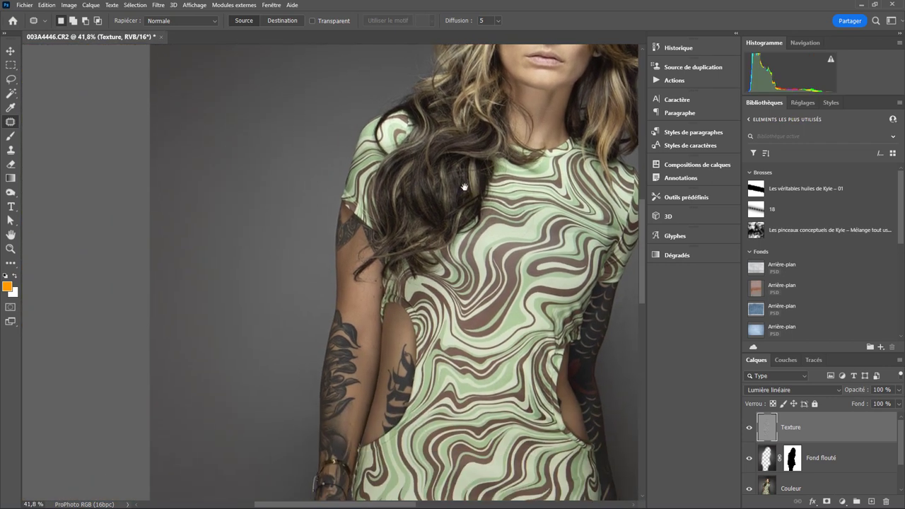
# Step: Navigate down to the thigh and patch the first skin flaw there
pyautogui.moveTo(483, 329)
pyautogui.mouseDown()
pyautogui.moveTo(415, 293)
pyautogui.moveTo(418, 264)
pyautogui.mouseUp()
pyautogui.scroll(5, 418, 264)
pyautogui.scroll(2, 412, 266)
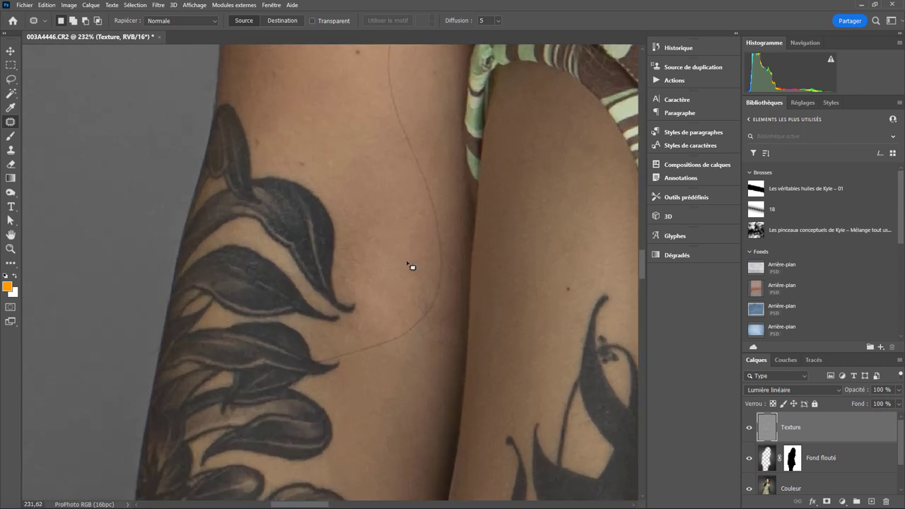
pyautogui.scroll(5, 400, 318)
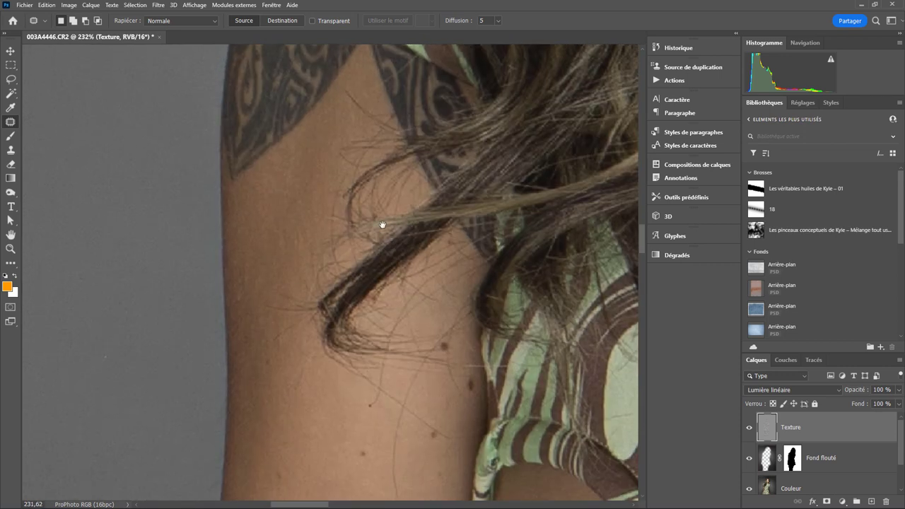
pyautogui.scroll(-3, 390, 233)
pyautogui.scroll(-3, 361, 177)
pyautogui.scroll(-3, 407, 174)
pyautogui.scroll(-3, 456, 219)
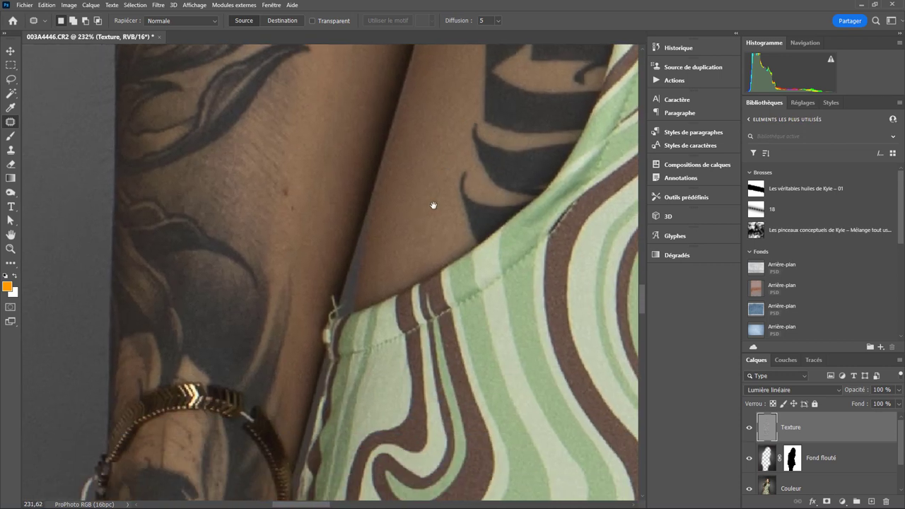
pyautogui.scroll(-3, 439, 141)
pyautogui.scroll(-3, 445, 79)
pyautogui.scroll(-3, 366, 292)
pyautogui.scroll(-3, 343, 212)
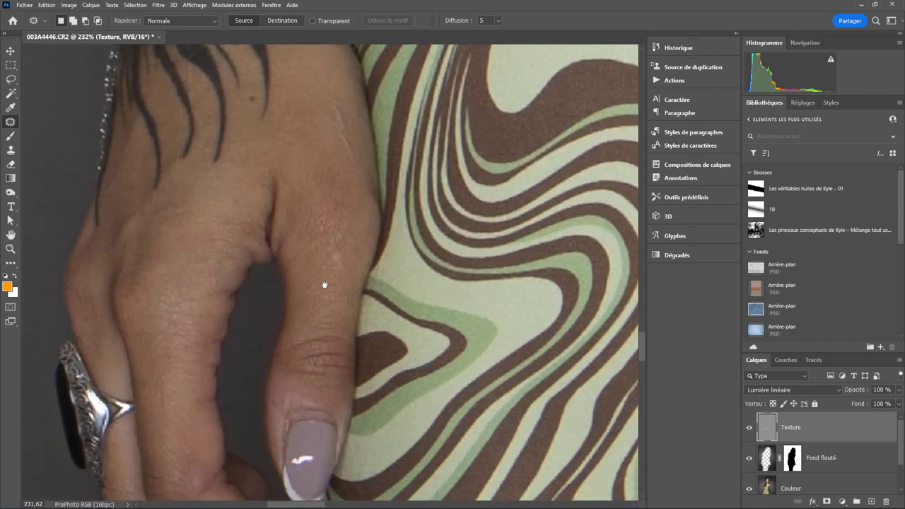
pyautogui.scroll(-3, 323, 282)
pyautogui.scroll(-3, 360, 262)
pyautogui.scroll(-3, 400, 343)
pyautogui.scroll(-3, 379, 125)
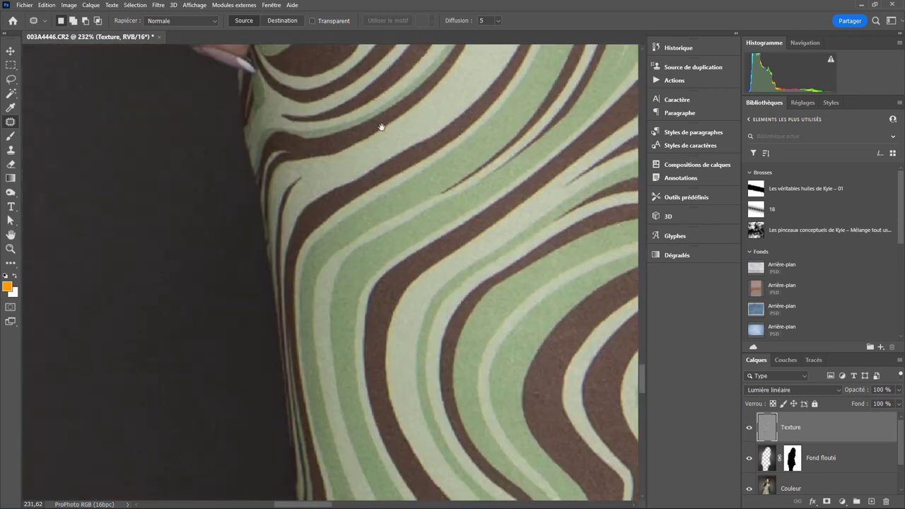
pyautogui.scroll(-3, 385, 352)
pyautogui.scroll(-3, 382, 204)
pyautogui.scroll(-3, 409, 256)
pyautogui.hscroll(1, 368, 266)
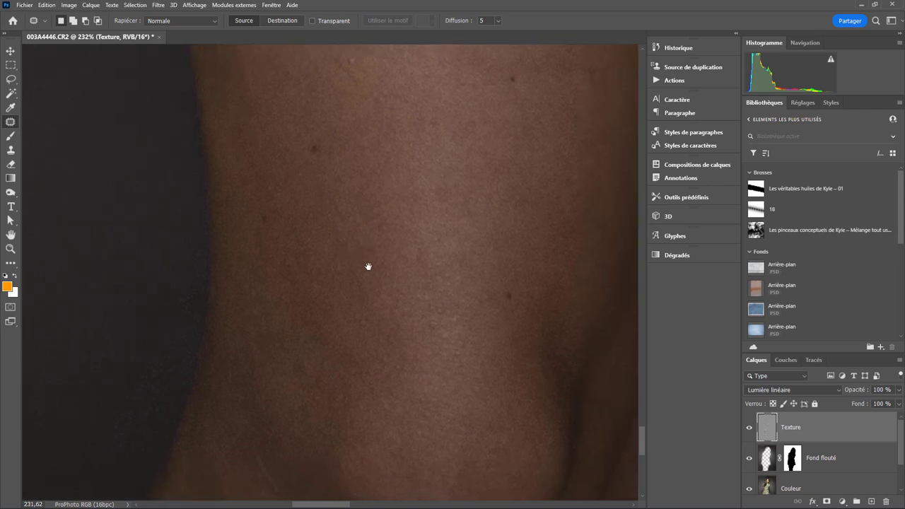
pyautogui.scroll(3, 401, 290)
pyautogui.scroll(-1, 401, 289)
pyautogui.scroll(2, 312, 258)
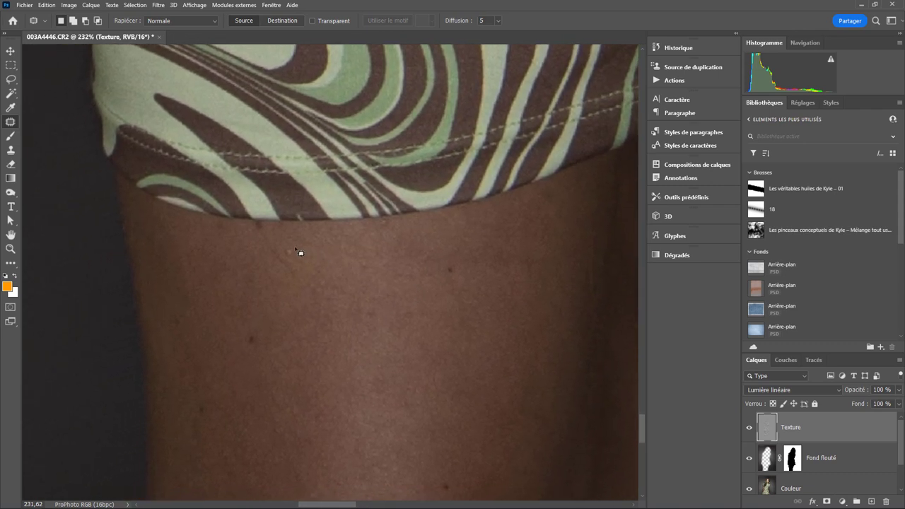
pyautogui.moveTo(302, 291); pyautogui.dragTo(297, 246)
pyautogui.hotkey('ctrl', 'd')
# Step: Patch another blemish on the thigh with clean skin
pyautogui.moveTo(355, 278); pyautogui.dragTo(379, 276)
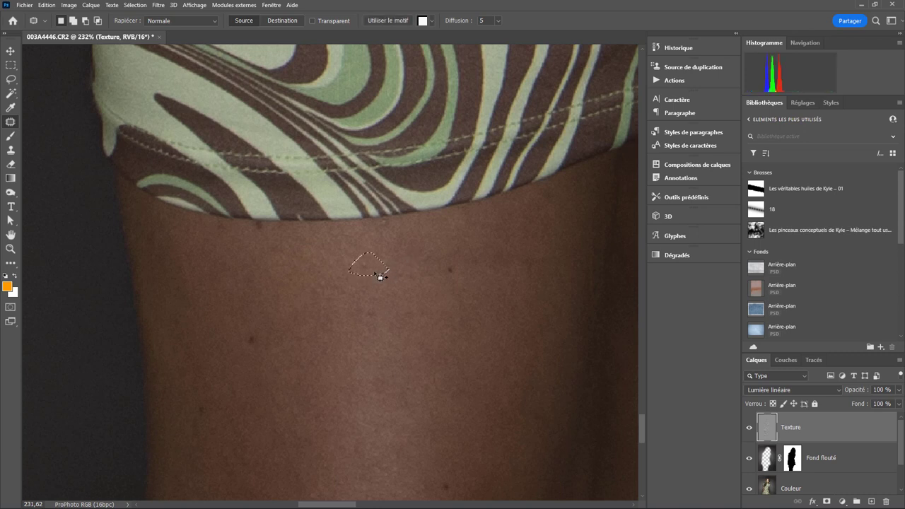
pyautogui.scroll(-5, 341, 314)
pyautogui.scroll(-5, 367, 188)
pyautogui.scroll(-5, 374, 271)
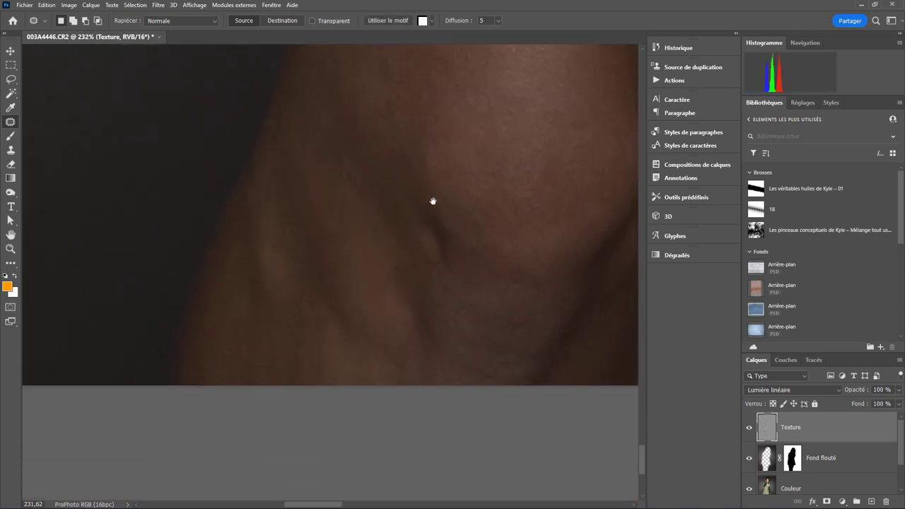
pyautogui.scroll(-3, 327, 317)
pyautogui.scroll(-3, 347, 302)
pyautogui.scroll(1, 329, 332)
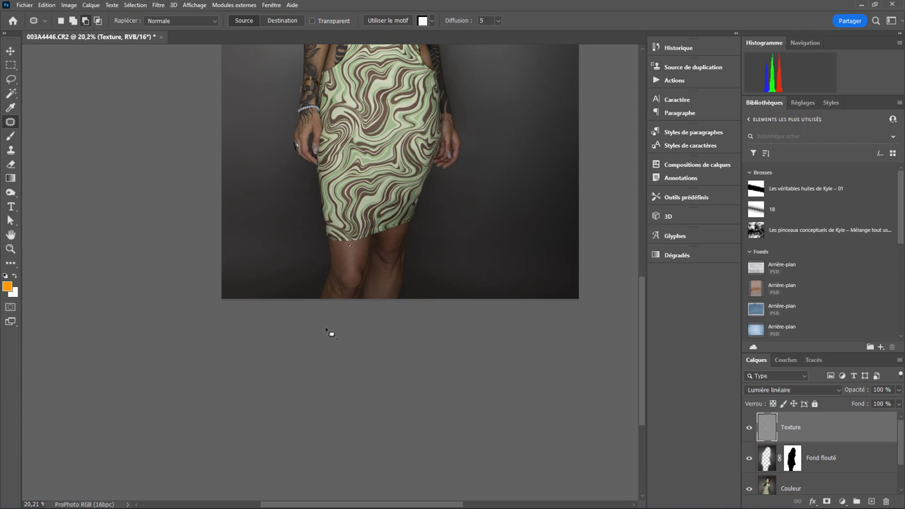
pyautogui.scroll(2, 339, 318)
pyautogui.scroll(4, 346, 304)
pyautogui.scroll(1, 332, 300)
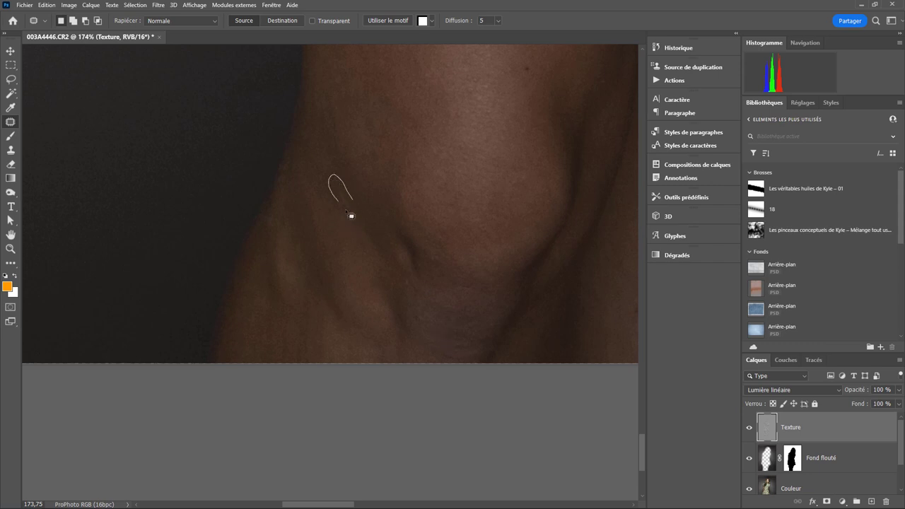
# Step: Patch the small blemishes beside and near the knee
pyautogui.moveTo(351, 215); pyautogui.dragTo(335, 210)
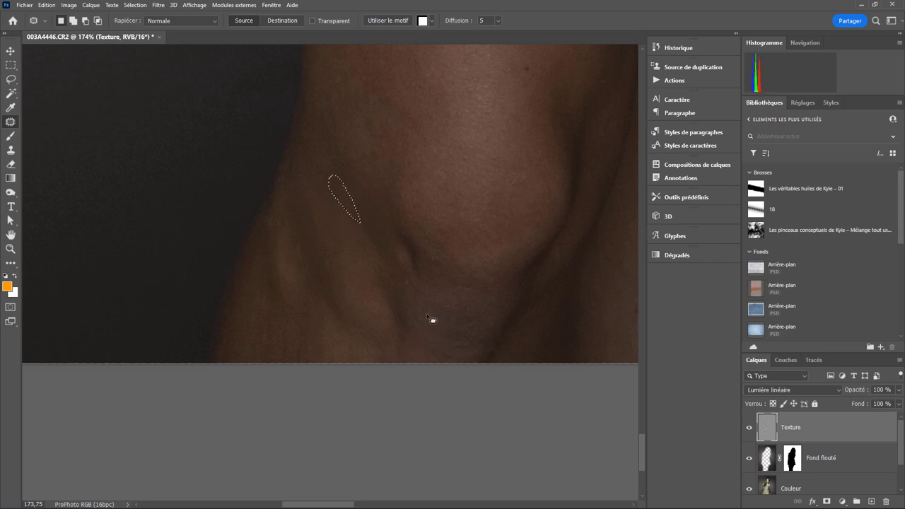
pyautogui.moveTo(419, 302); pyautogui.dragTo(417, 311)
pyautogui.moveTo(573, 219); pyautogui.dragTo(440, 271)
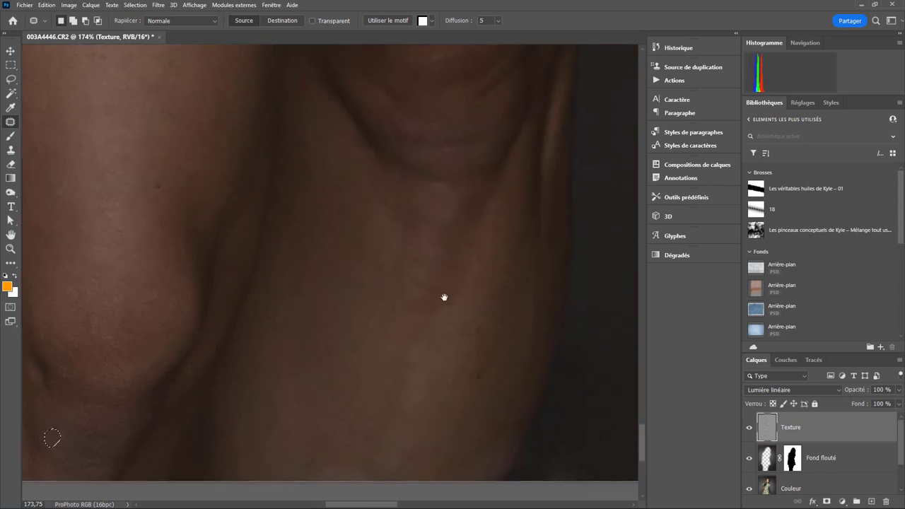
pyautogui.scroll(5, 444, 297)
pyautogui.scroll(3, 464, 264)
pyautogui.scroll(5, 466, 246)
pyautogui.scroll(5, 470, 276)
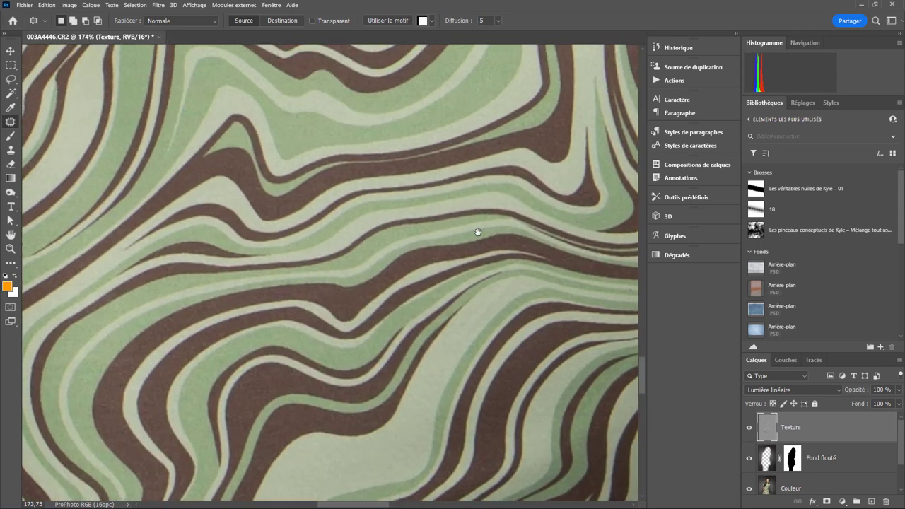
pyautogui.scroll(3, 478, 231)
pyautogui.keyDown('alt'); pyautogui.scroll(-10, 479, 222); pyautogui.keyUp('alt')
pyautogui.keyDown('alt'); pyautogui.scroll(-3, 508, 205); pyautogui.keyUp('alt')
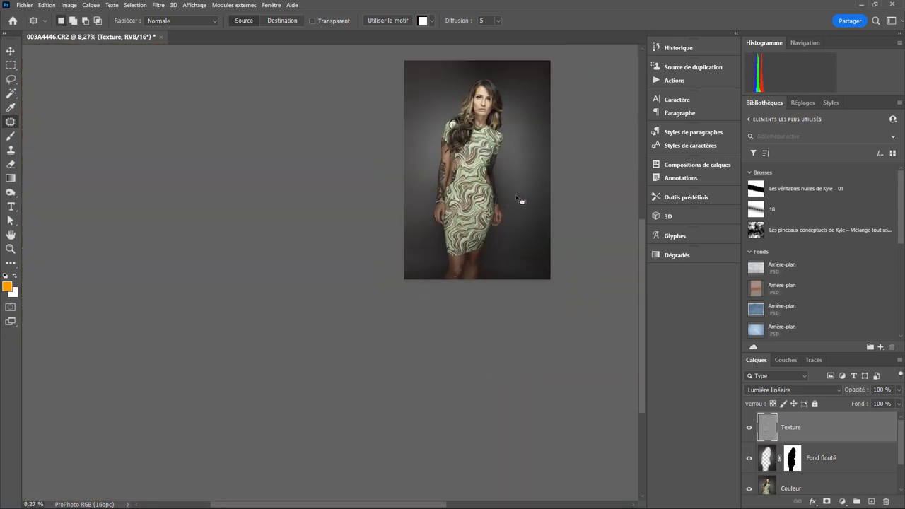
# Step: Pan back up over the dress to the face and scroll the Layers panel
pyautogui.moveTo(515, 152); pyautogui.dragTo(497, 266)
pyautogui.keyDown('alt'); pyautogui.scroll(3, 497, 267); pyautogui.keyUp('alt')
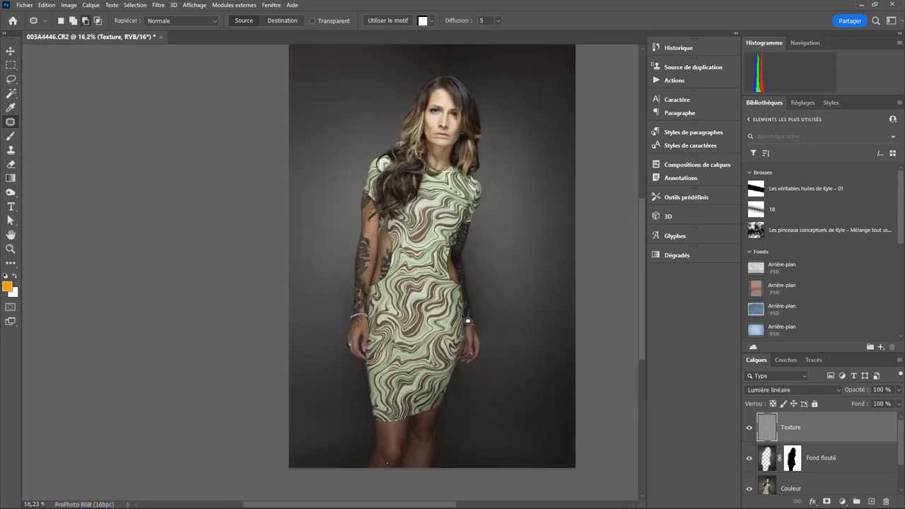
pyautogui.keyDown('alt'); pyautogui.scroll(4, 481, 379); pyautogui.keyUp('alt')
pyautogui.keyDown('alt'); pyautogui.scroll(1, 481, 380); pyautogui.keyUp('alt')
pyautogui.keyDown('alt'); pyautogui.scroll(-5, 452, 297); pyautogui.keyUp('alt')
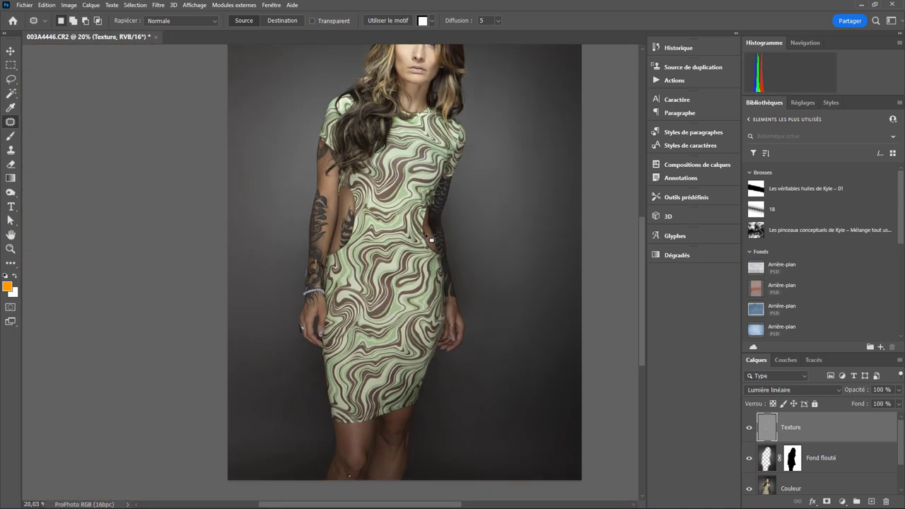
pyautogui.moveTo(429, 162); pyautogui.dragTo(456, 332)
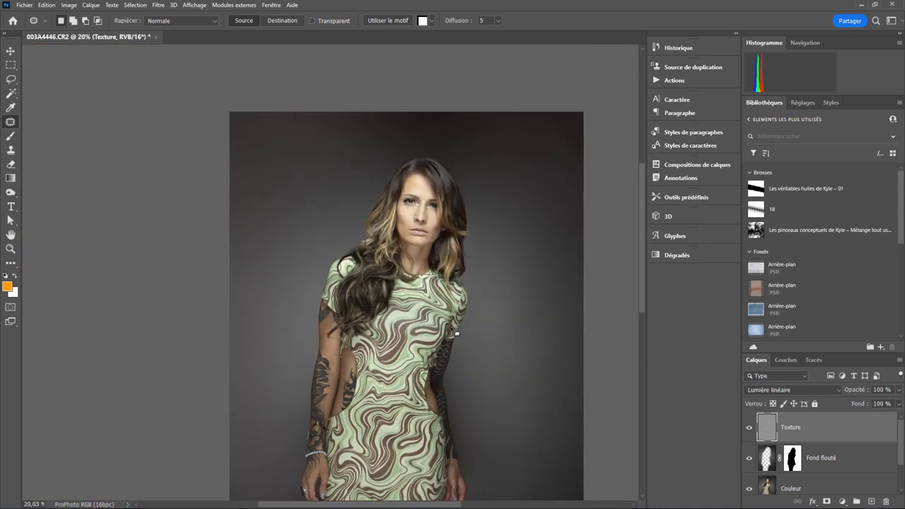
pyautogui.moveTo(899, 438); pyautogui.dragTo(899, 464)
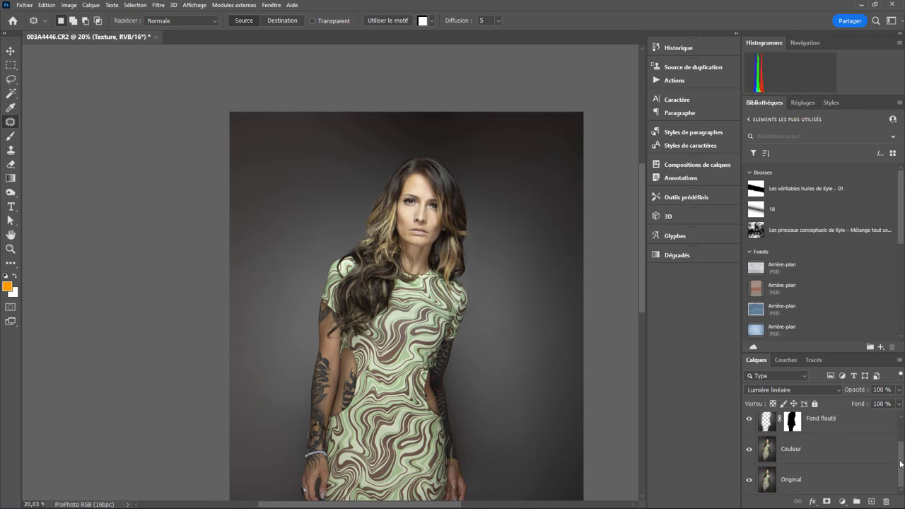
# Step: Select the Couleur layer and switch to the freehand Lasso tool
pyautogui.click(819, 453)
pyautogui.scroll(5, 419, 209)
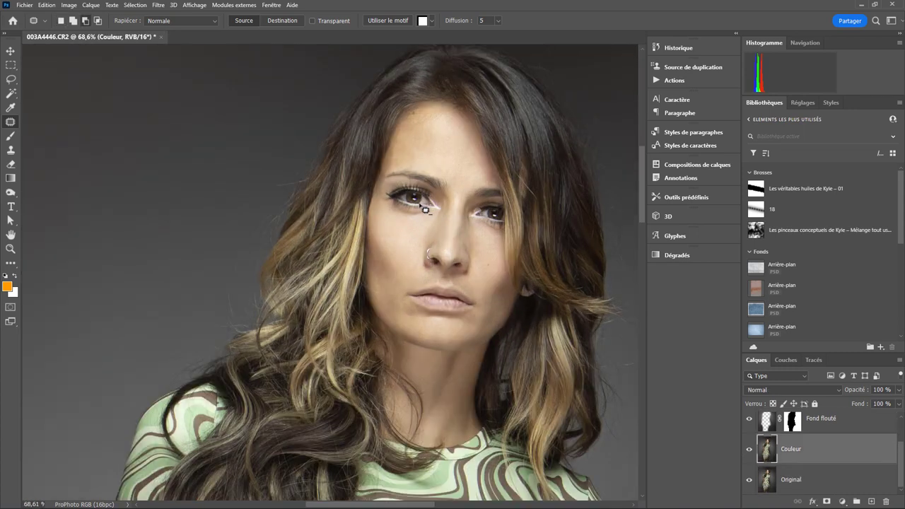
pyautogui.click(423, 179)
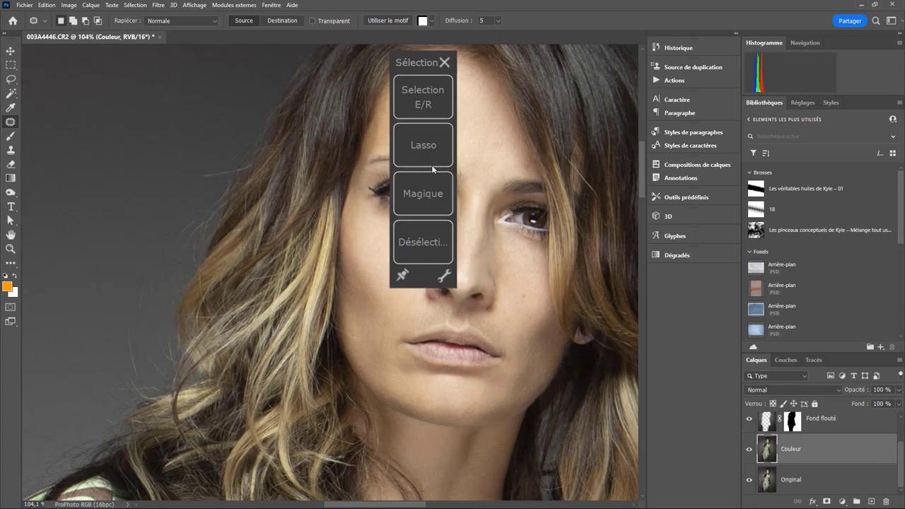
pyautogui.click(422, 145)
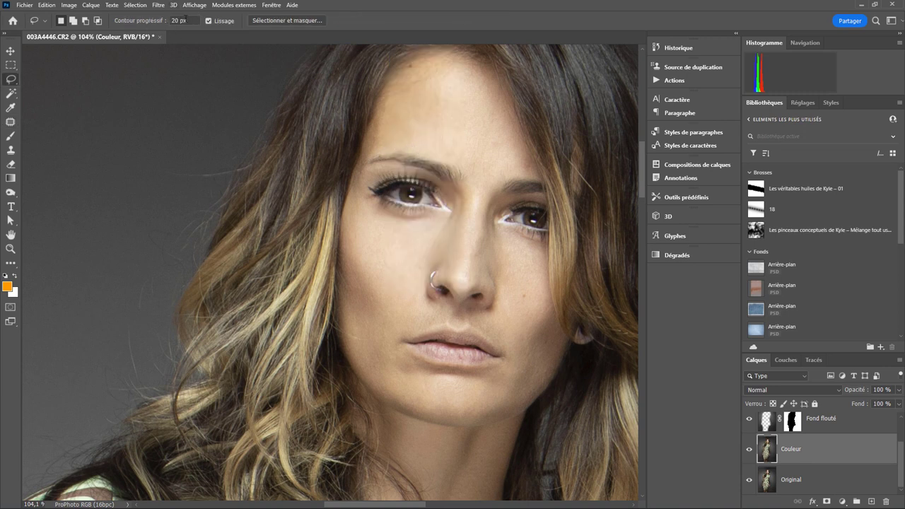
# Step: Lasso the forehead above the brows and soften it with the Gaussian 9 macro
pyautogui.moveTo(460, 195); pyautogui.dragTo(443, 273)
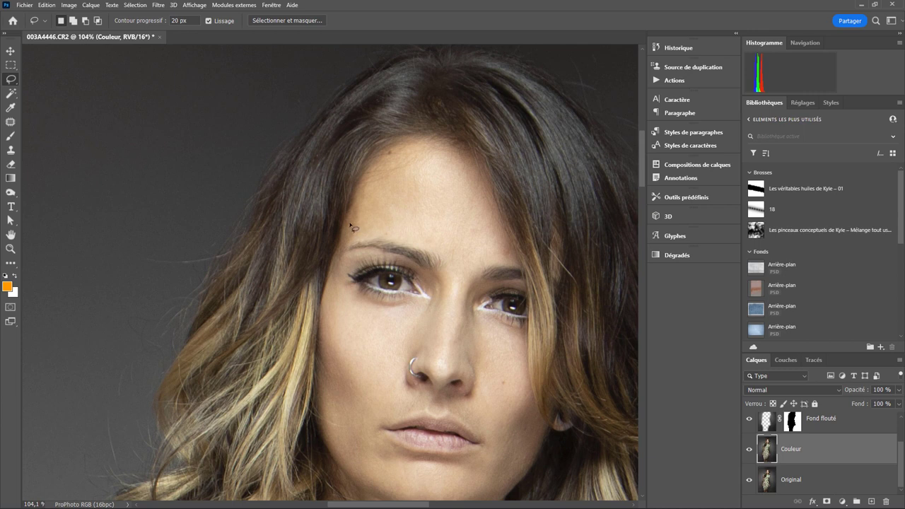
pyautogui.moveTo(347, 235); pyautogui.dragTo(482, 190)
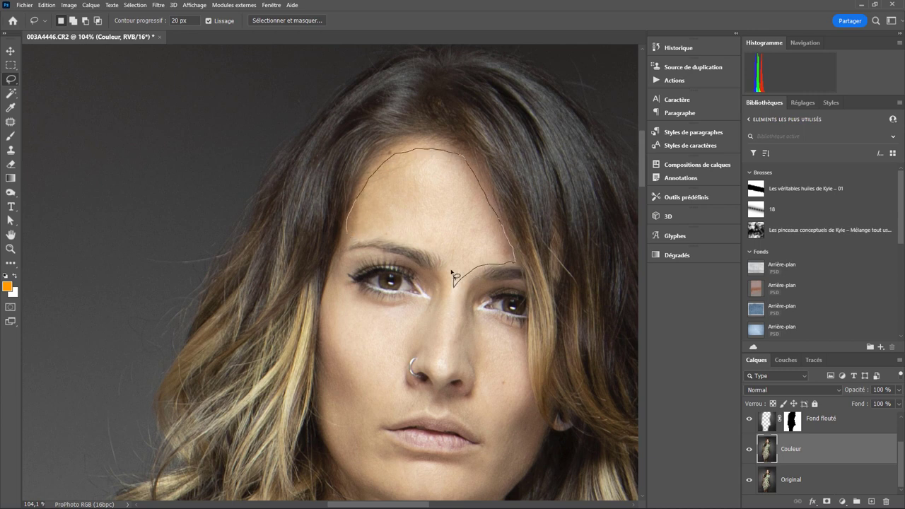
pyautogui.moveTo(479, 269); pyautogui.dragTo(395, 243)
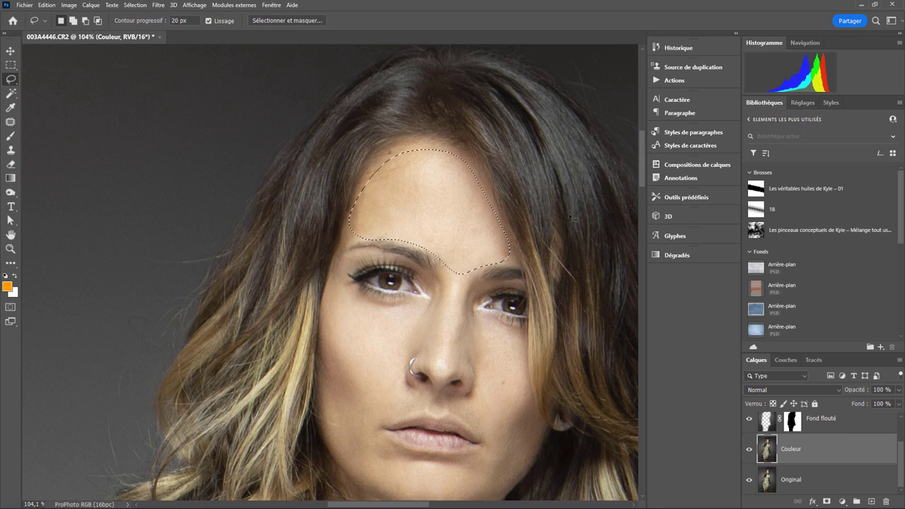
pyautogui.press('F12')
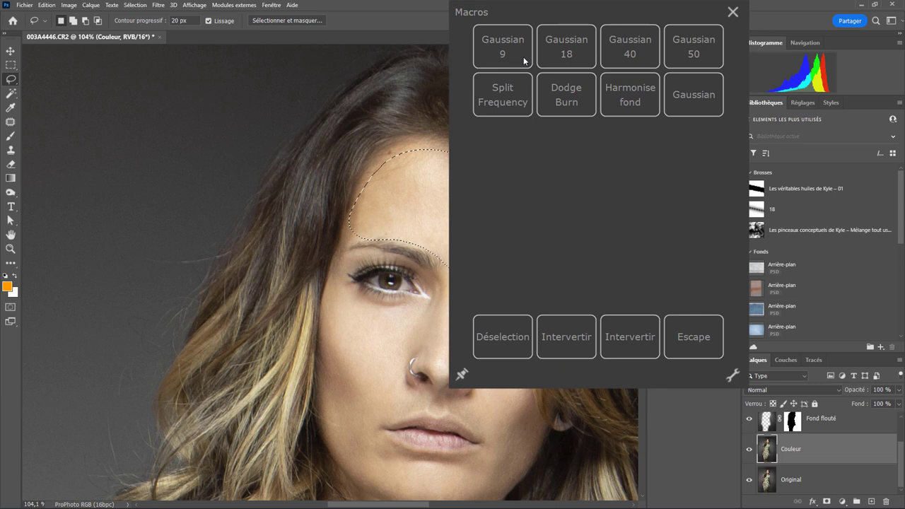
pyautogui.click(580, 62)
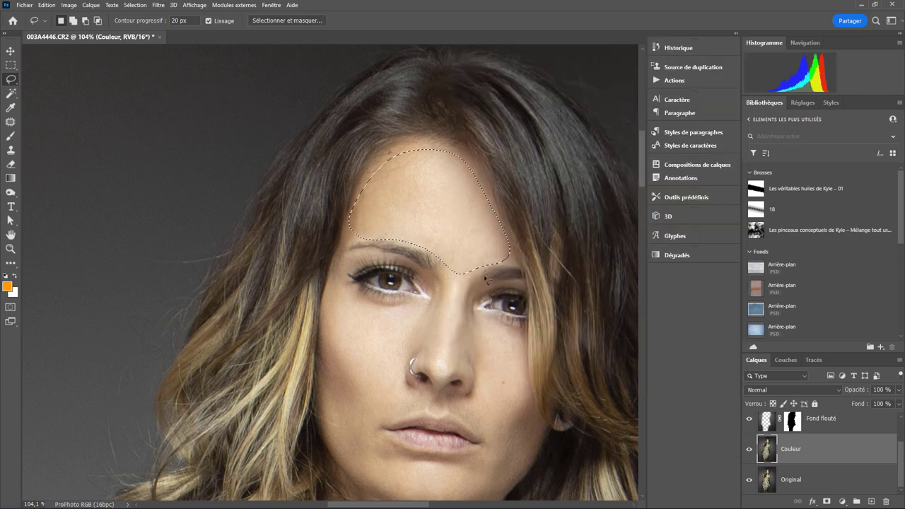
pyautogui.moveTo(491, 289); pyautogui.dragTo(495, 189)
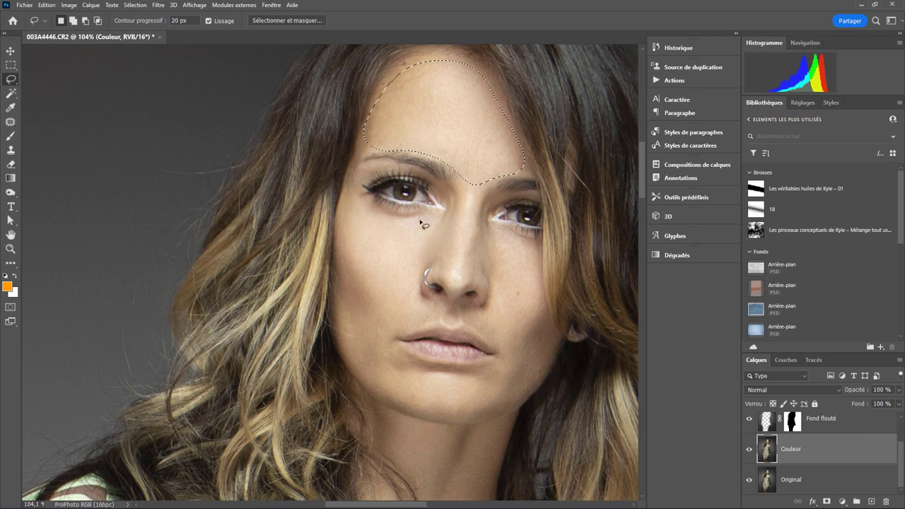
pyautogui.moveTo(364, 201)
pyautogui.mouseDown()
pyautogui.moveTo(438, 237)
pyautogui.moveTo(357, 247)
pyautogui.mouseUp()
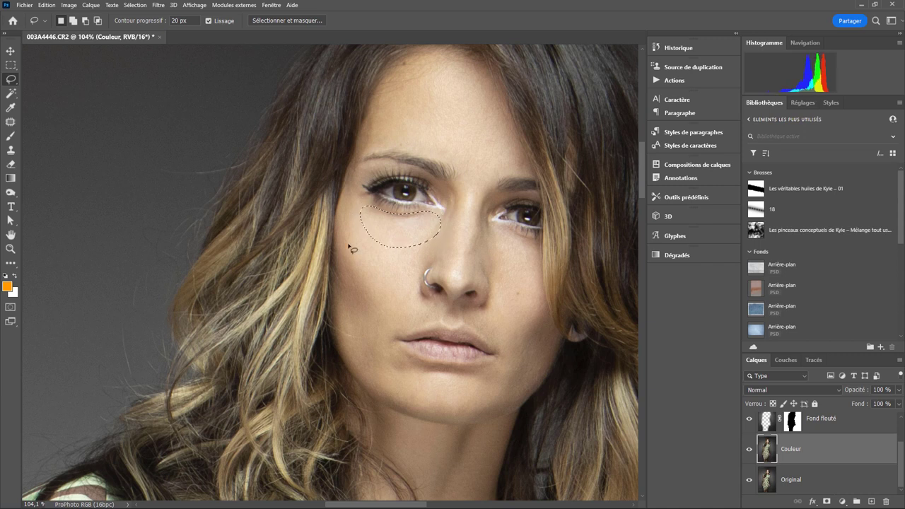
# Step: Blur the skin under the right eye with the Gaussian 18 macro
pyautogui.middleClick(510, 182)
pyautogui.click(482, 66)
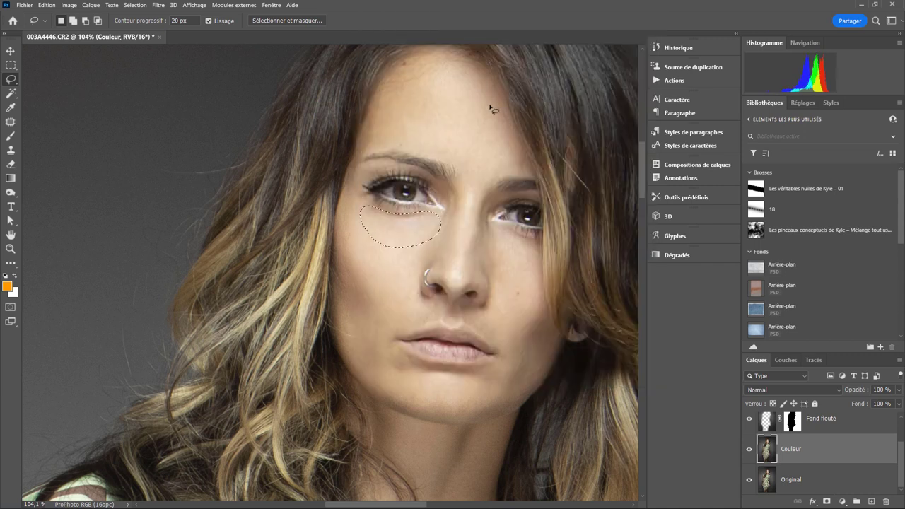
pyautogui.moveTo(497, 233); pyautogui.dragTo(530, 241)
pyautogui.moveTo(542, 271); pyautogui.dragTo(495, 233)
pyautogui.middleClick(456, 225)
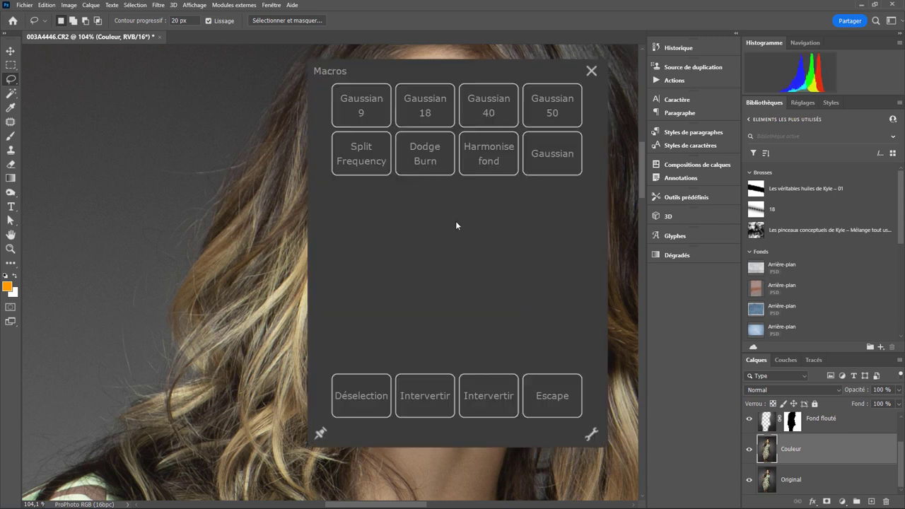
pyautogui.click(431, 106)
# Step: Blur a chin area with Gaussian 18 and a cheek area with Gaussian 9
pyautogui.moveTo(489, 399)
pyautogui.mouseDown()
pyautogui.moveTo(451, 265)
pyautogui.moveTo(393, 260)
pyautogui.mouseUp()
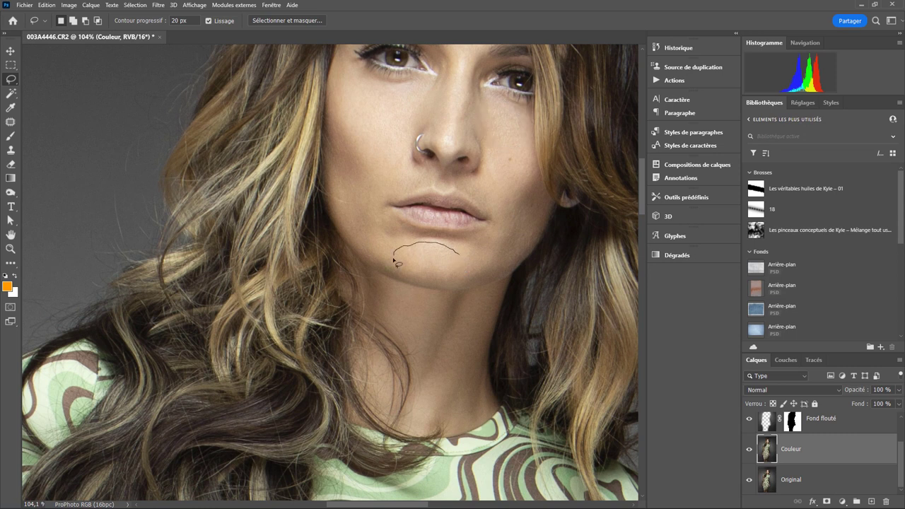
pyautogui.moveTo(470, 266); pyautogui.dragTo(466, 254)
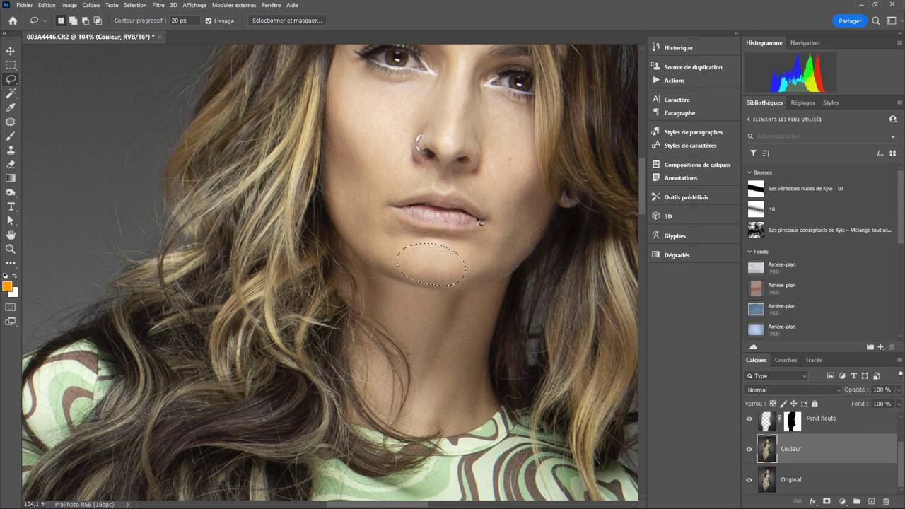
pyautogui.middleClick(513, 174)
pyautogui.click(500, 55)
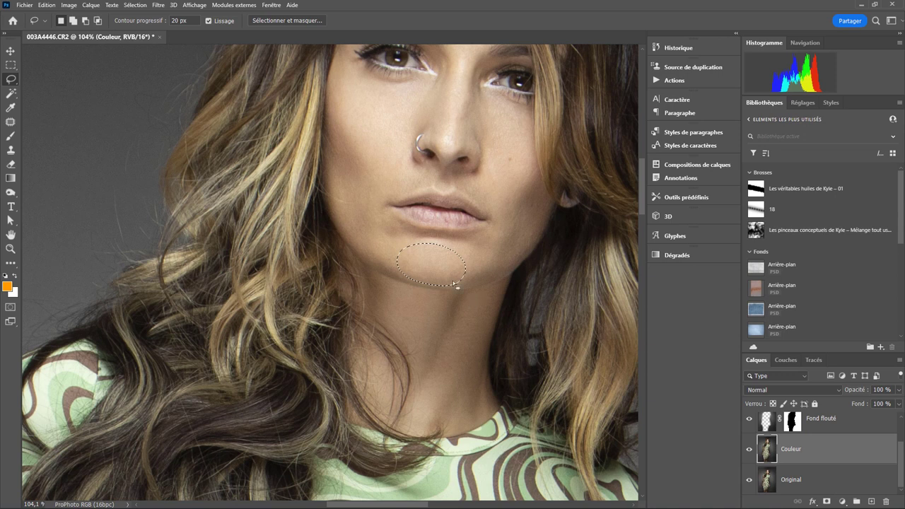
pyautogui.moveTo(340, 115)
pyautogui.mouseDown()
pyautogui.moveTo(390, 226)
pyautogui.moveTo(385, 265)
pyautogui.mouseUp()
pyautogui.moveTo(344, 228); pyautogui.dragTo(331, 150)
pyautogui.click(399, 45)
# Step: Lasso the right cheek and jawline, blur it with Gaussian 18, then deselect
pyautogui.moveTo(495, 199); pyautogui.dragTo(528, 178)
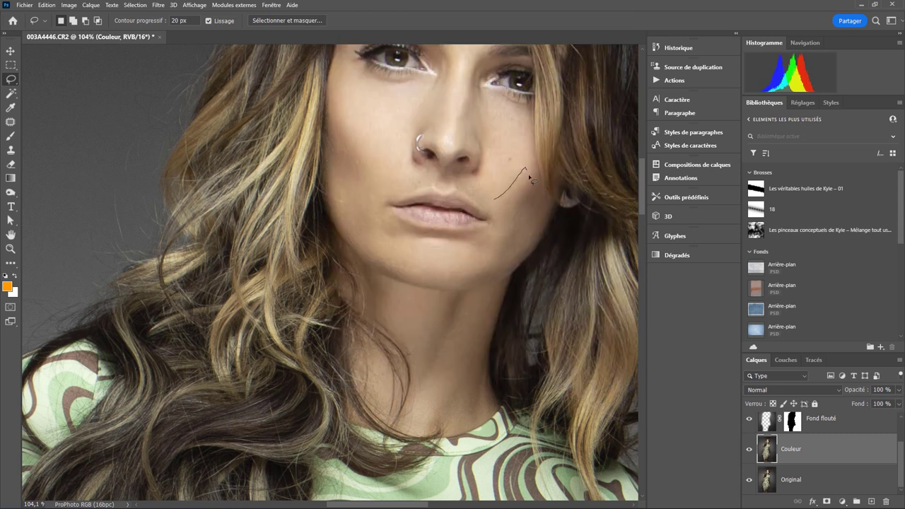
pyautogui.moveTo(540, 234); pyautogui.dragTo(515, 275)
pyautogui.moveTo(448, 264); pyautogui.dragTo(495, 201)
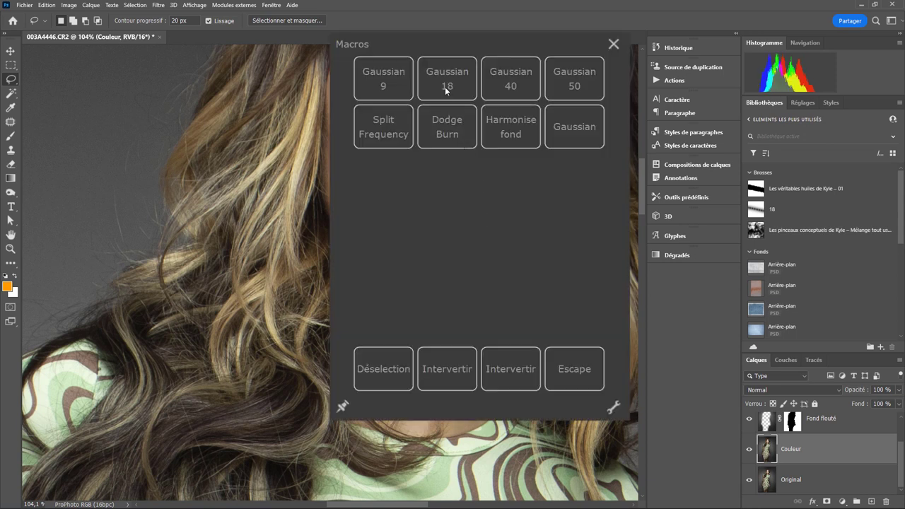
pyautogui.click(444, 86)
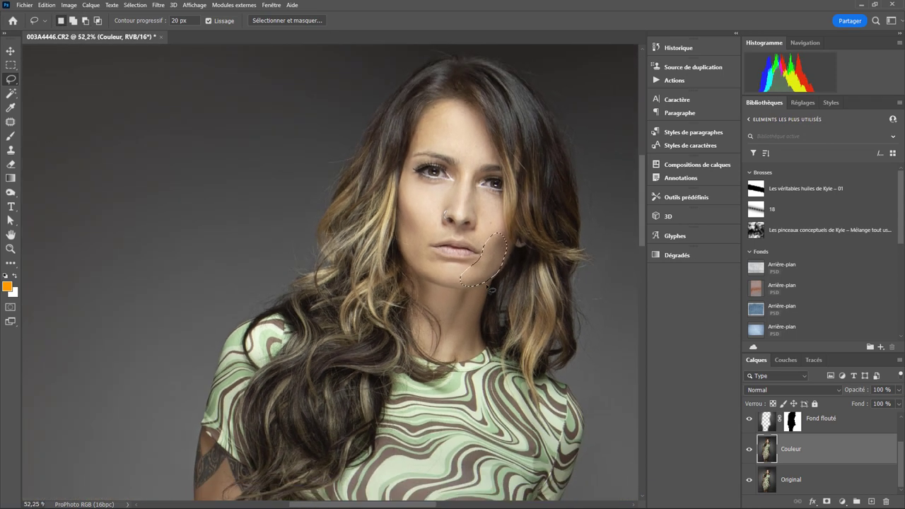
pyautogui.hotkey('ctrl', 'd')
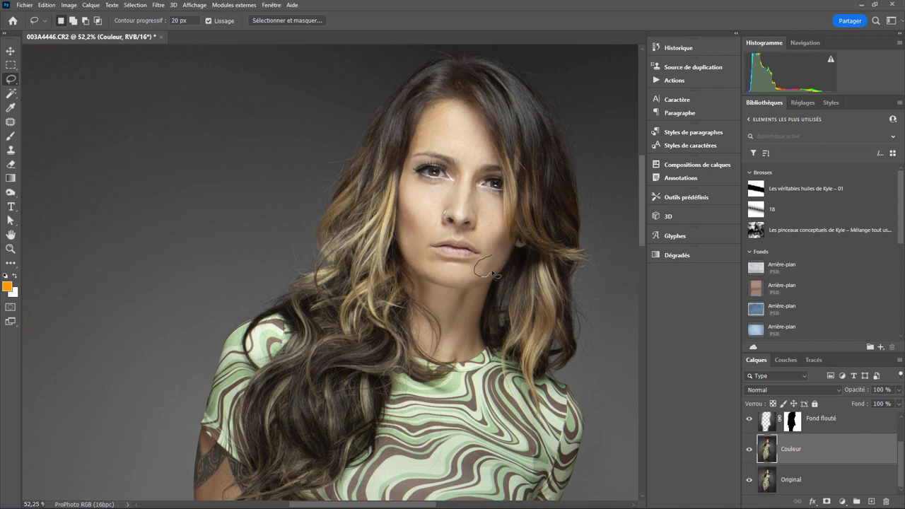
# Step: Blur another chin patch with Gaussian 18, deselect, then blur a small area beside the lips
pyautogui.moveTo(496, 275); pyautogui.dragTo(494, 261)
pyautogui.hotkey('ctrl', 'alt', 'm')
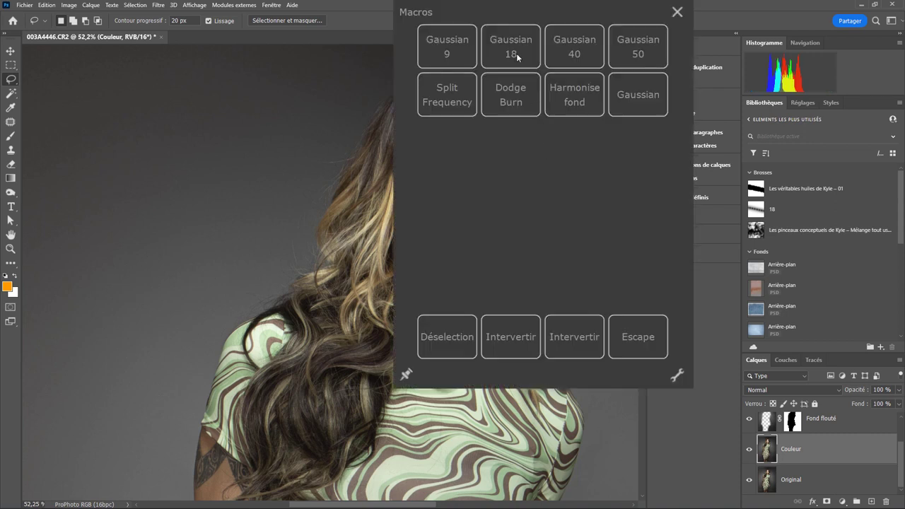
pyautogui.click(516, 55)
pyautogui.hotkey('ctrl', 'd')
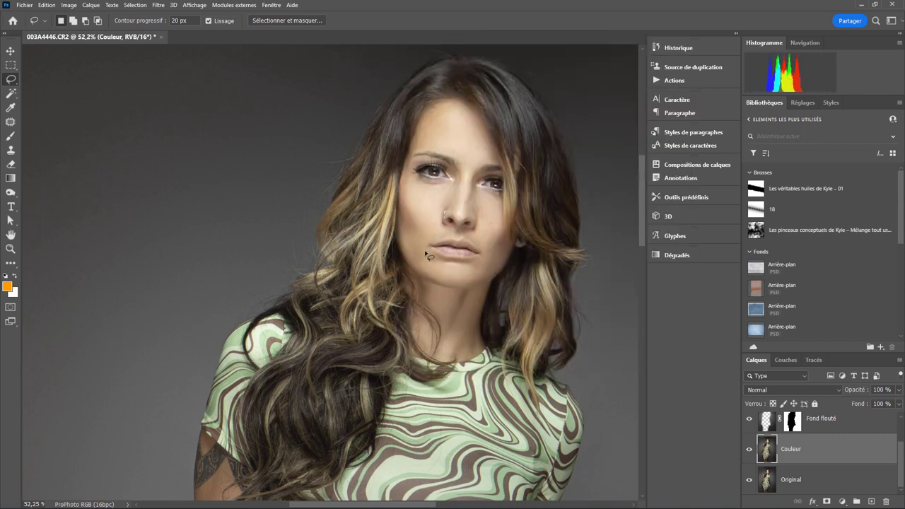
pyautogui.moveTo(413, 259); pyautogui.dragTo(417, 249)
pyautogui.hotkey('ctrl', 'alt', 'm')
pyautogui.click(409, 59)
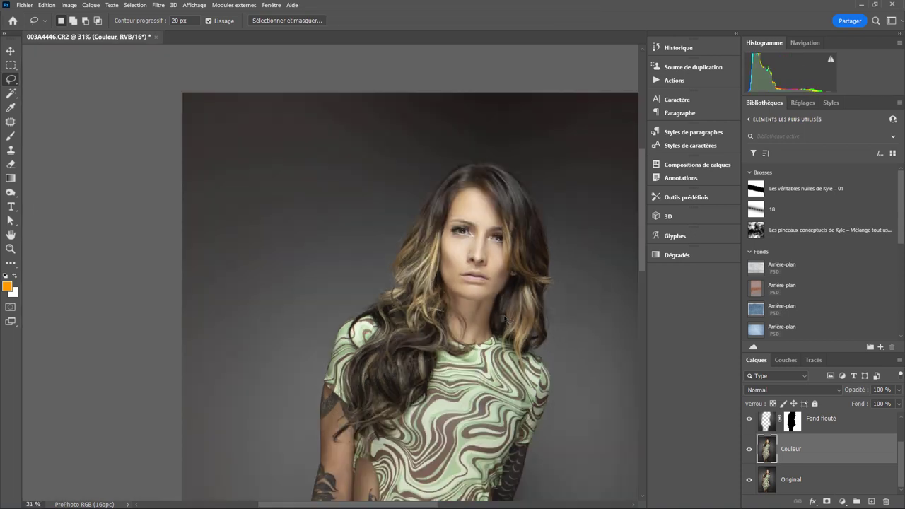
# Step: On the Texture layer, patch the forehead blemish with nearby clean skin
pyautogui.scroll(-4, 502, 325)
pyautogui.scroll(2, 500, 312)
pyautogui.scroll(4, 500, 312)
pyautogui.scroll(-2, 494, 191)
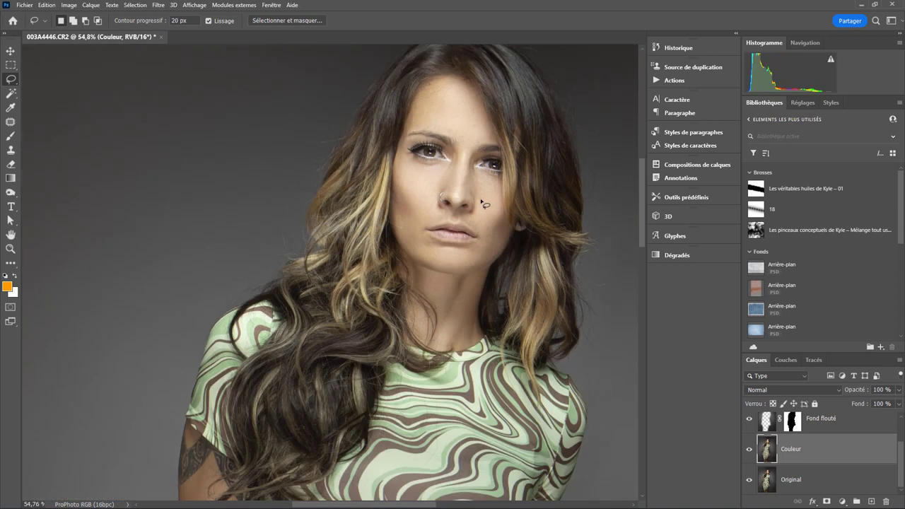
pyautogui.scroll(1, 469, 133)
pyautogui.scroll(3, 462, 162)
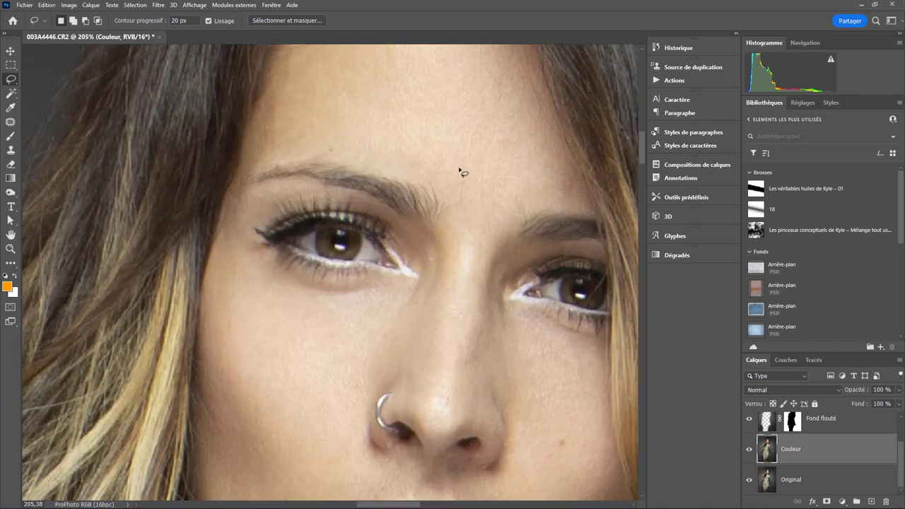
pyautogui.scroll(1, 461, 171)
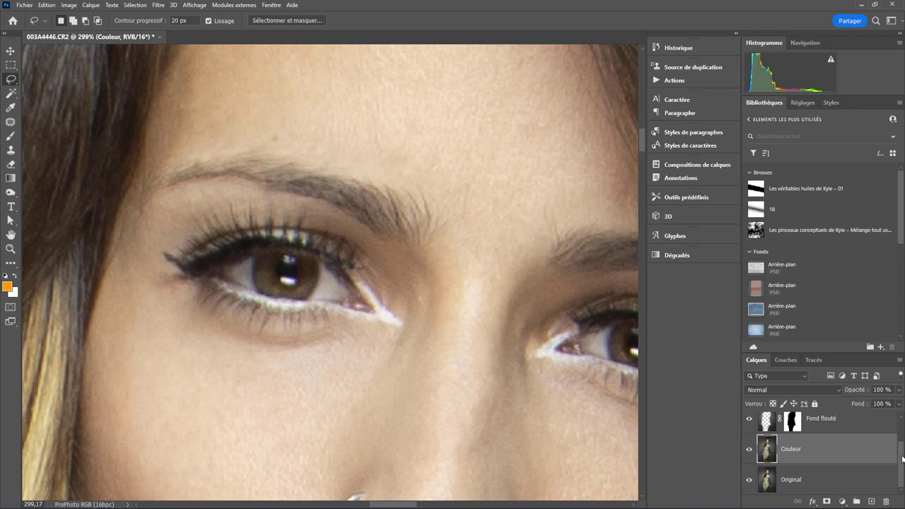
pyautogui.scroll(1, 900, 429)
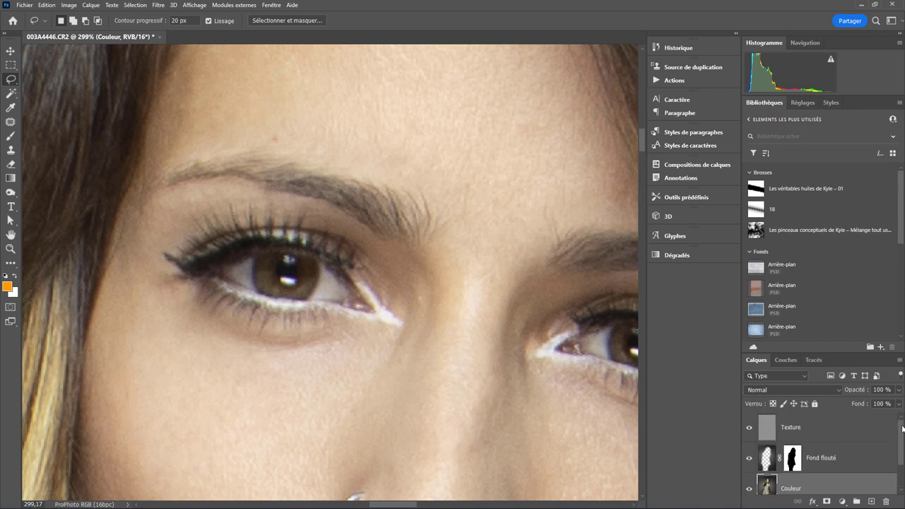
pyautogui.click(793, 430)
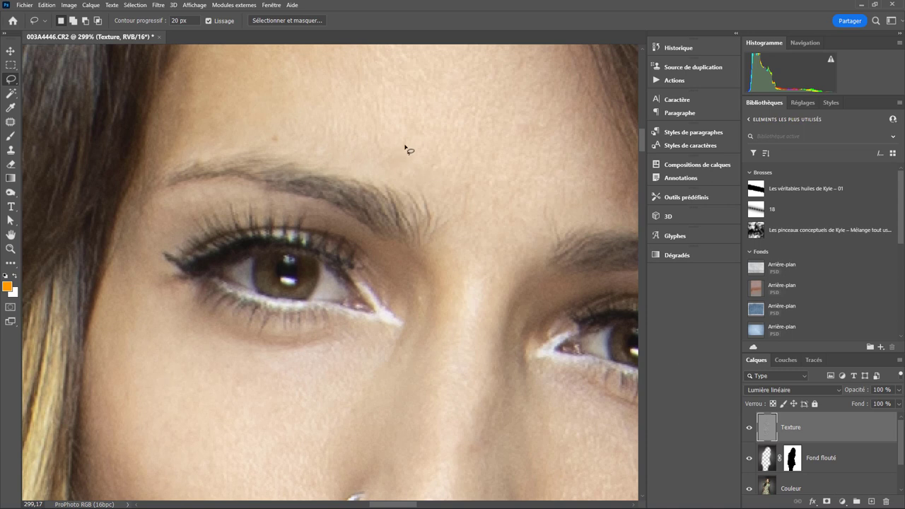
pyautogui.click(451, 74)
pyautogui.moveTo(415, 145)
pyautogui.mouseDown()
pyautogui.moveTo(382, 152)
pyautogui.moveTo(410, 166)
pyautogui.moveTo(467, 159)
pyautogui.moveTo(347, 137)
pyautogui.mouseUp()
pyautogui.hotkey('ctrl', 'd')
pyautogui.moveTo(438, 155)
pyautogui.mouseDown()
pyautogui.moveTo(432, 164)
pyautogui.moveTo(452, 154)
pyautogui.mouseUp()
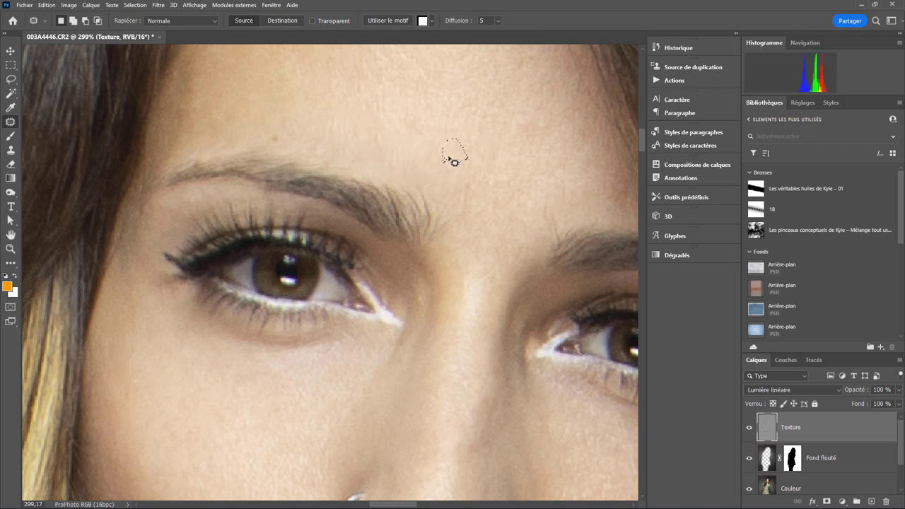
# Step: Circle the blemish on the chin with the Patch tool
pyautogui.scroll(-5, 427, 163)
pyautogui.scroll(-5, 427, 163)
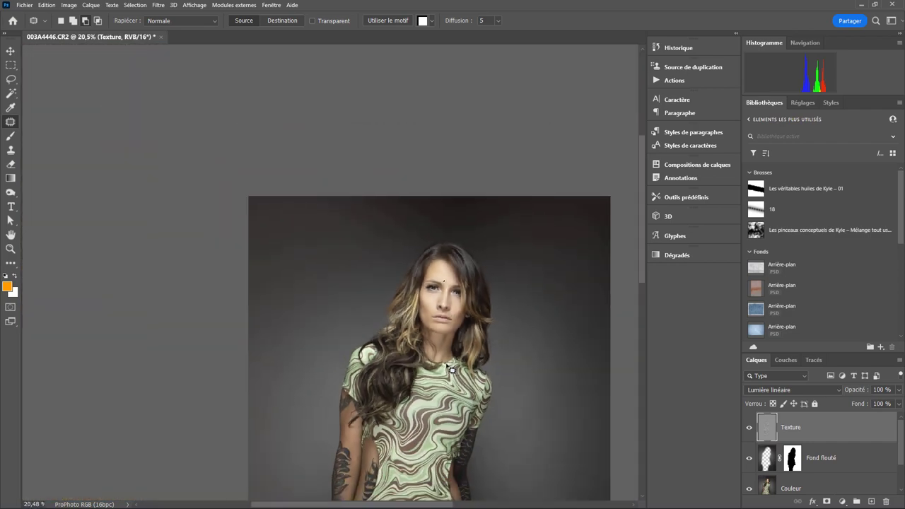
pyautogui.scroll(5, 456, 346)
pyautogui.scroll(-3, 454, 343)
pyautogui.scroll(3, 449, 311)
pyautogui.scroll(2, 452, 304)
pyautogui.scroll(-2, 452, 304)
pyautogui.scroll(-2, 442, 306)
pyautogui.scroll(3, 429, 323)
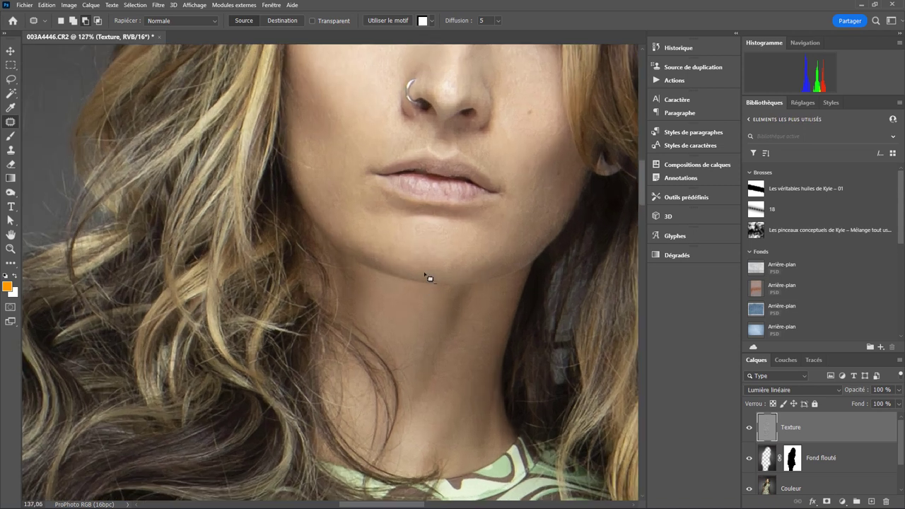
pyautogui.scroll(2, 428, 275)
pyautogui.moveTo(398, 235)
pyautogui.mouseDown()
pyautogui.moveTo(410, 249)
pyautogui.moveTo(410, 233)
pyautogui.moveTo(414, 244)
pyautogui.moveTo(383, 244)
pyautogui.mouseUp()
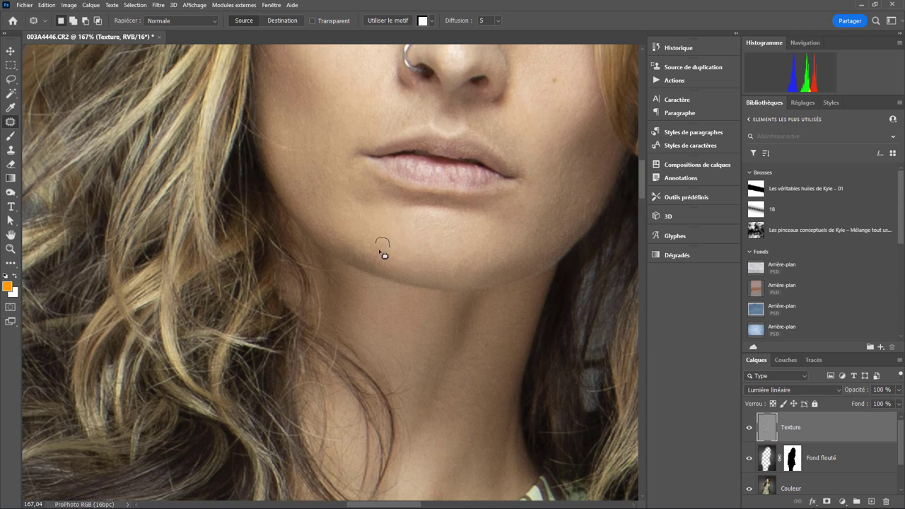
pyautogui.scroll(-8, 424, 297)
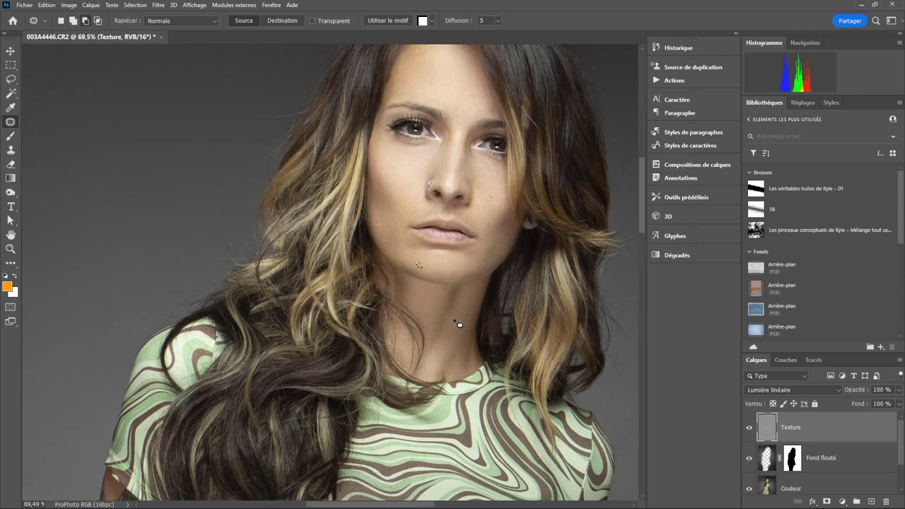
pyautogui.scroll(-1, 449, 340)
pyautogui.scroll(1, 447, 340)
pyautogui.scroll(1, 445, 342)
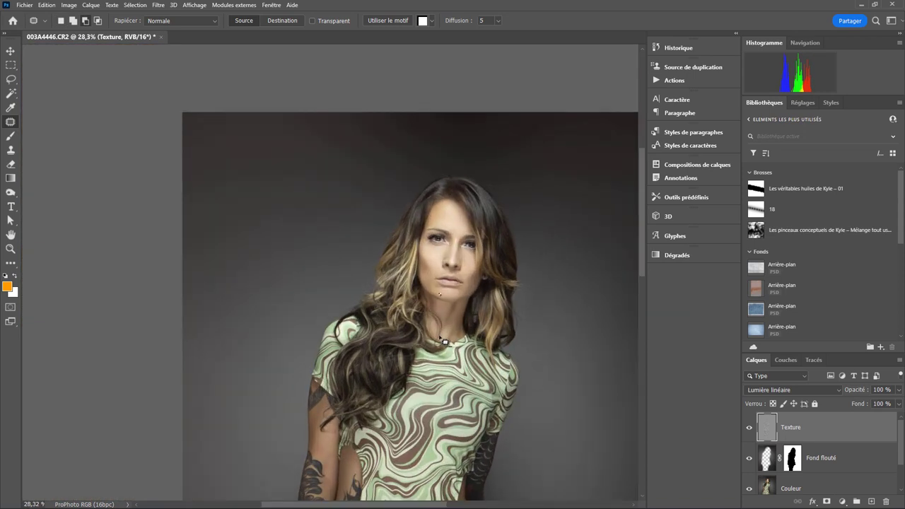
pyautogui.scroll(2, 437, 195)
pyautogui.scroll(2, 490, 259)
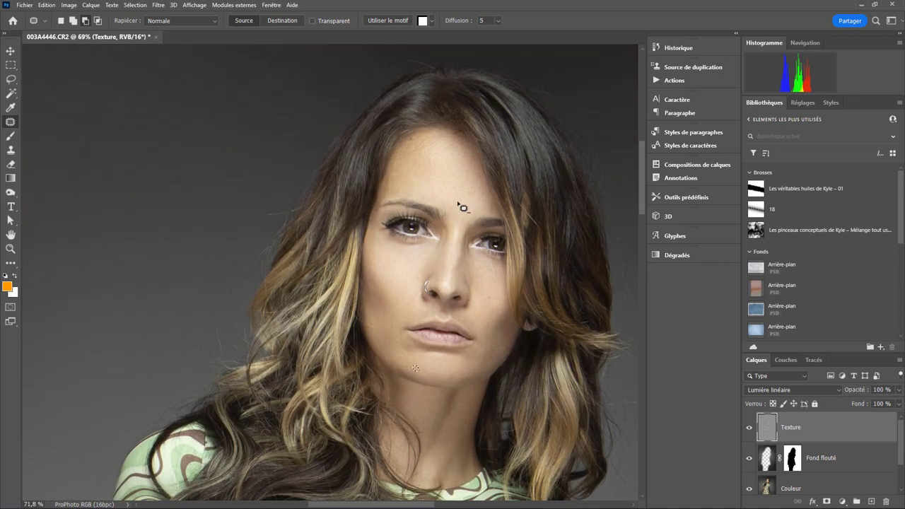
pyautogui.scroll(2, 460, 202)
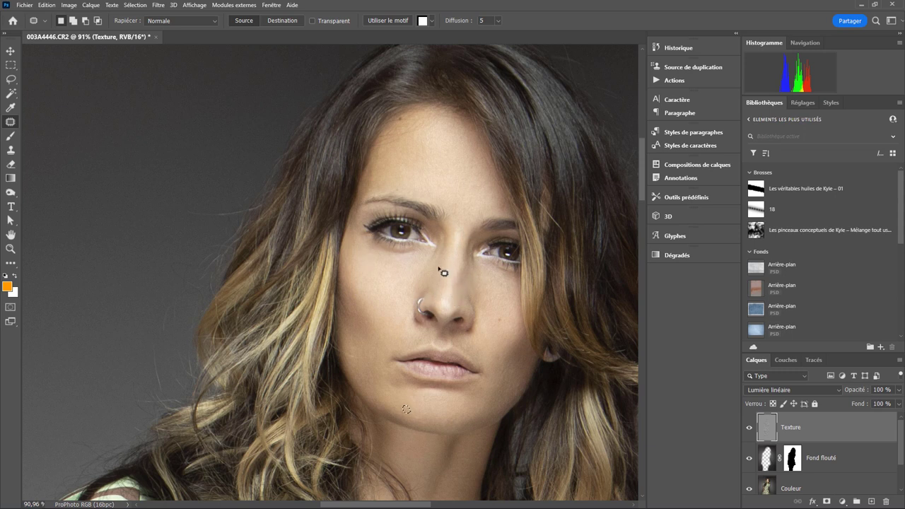
pyautogui.middleClick(460, 276)
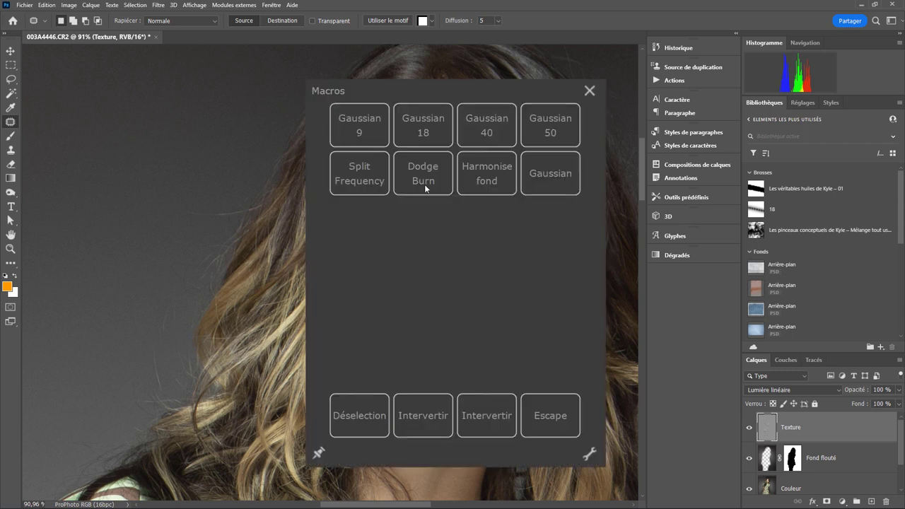
# Step: Add the Dodge and burn Incrustation layer and paint face highlights with the Dodge and Burn tools
pyautogui.click(424, 185)
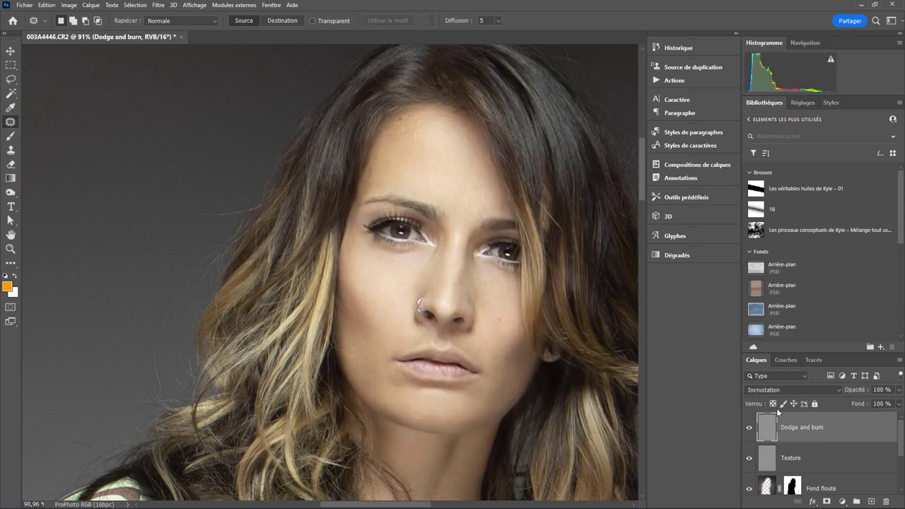
pyautogui.middleClick(444, 246)
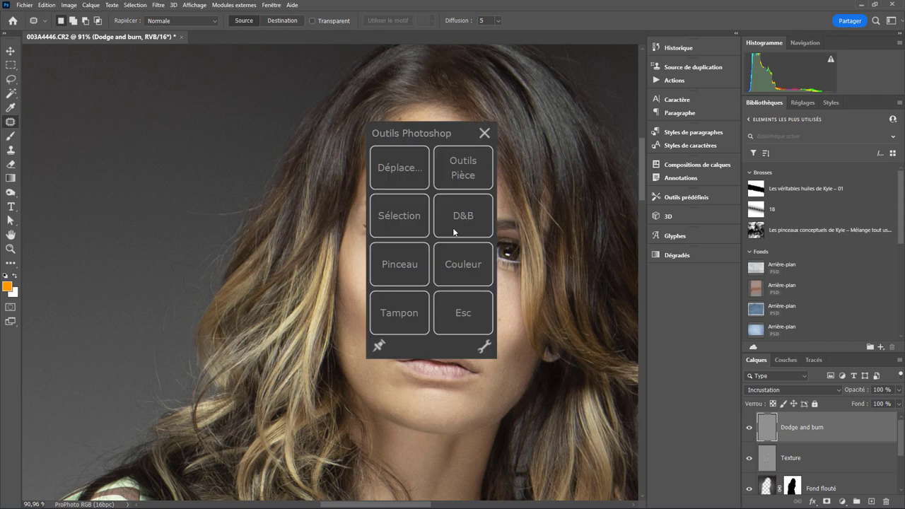
pyautogui.click(465, 215)
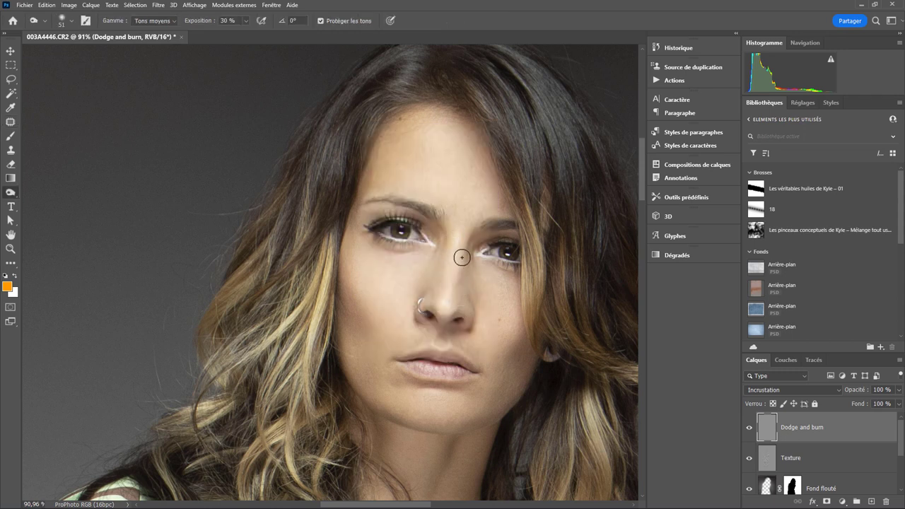
pyautogui.middleClick(463, 265)
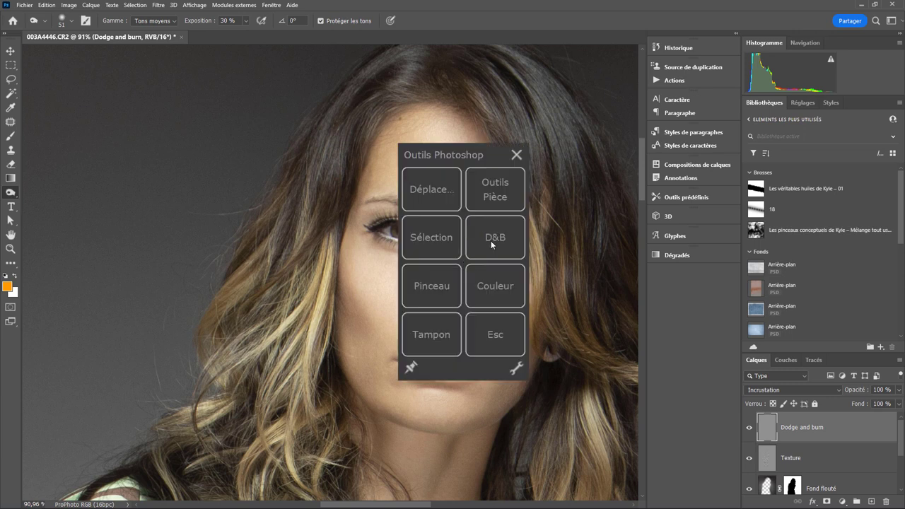
pyautogui.click(492, 244)
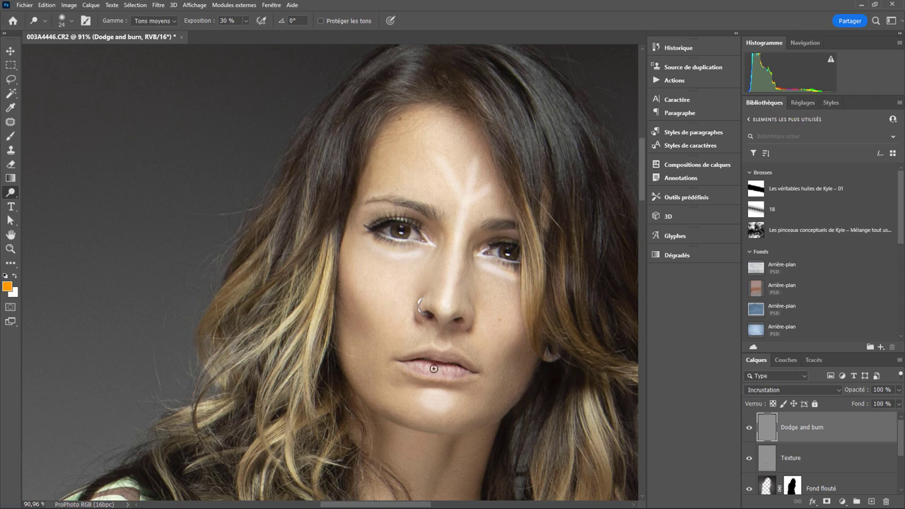
pyautogui.hotkey('ctrl', 'alt', 'm')
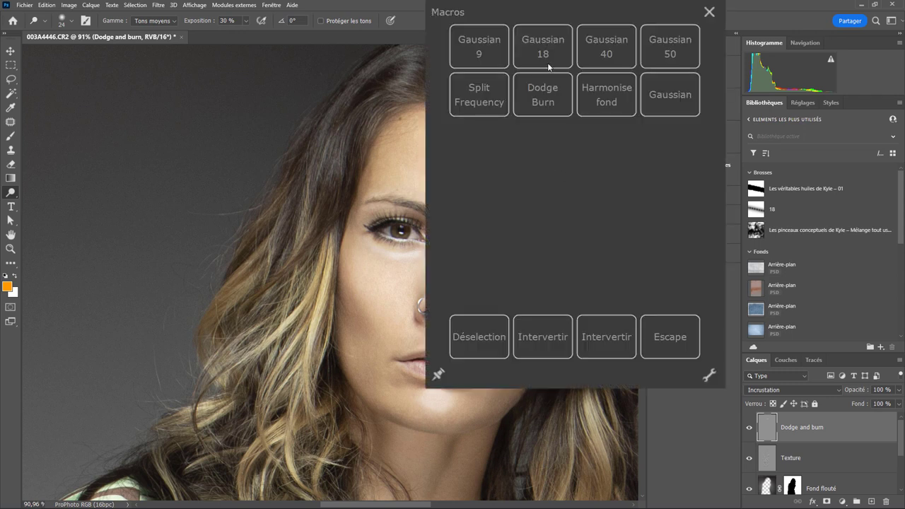
# Step: Blur the Dodge and burn layer with Gaussian 18 and set its opacity to 28%
pyautogui.click(549, 66)
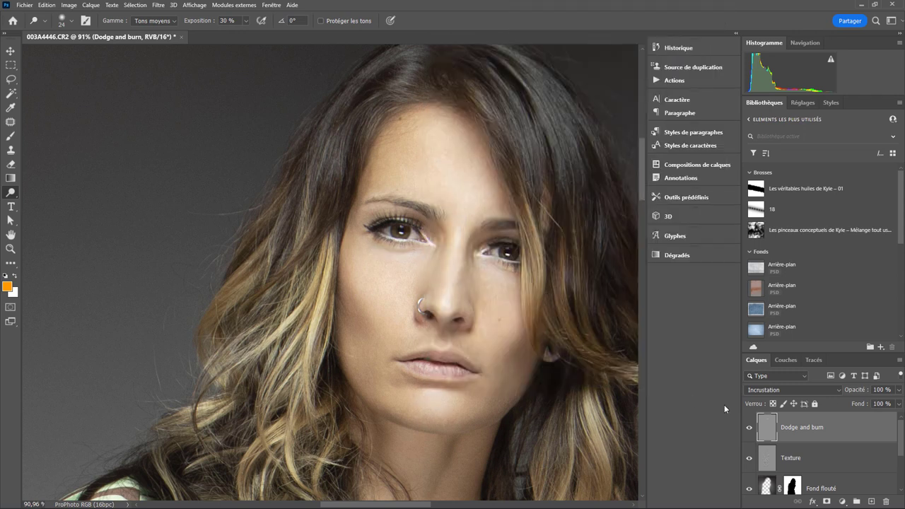
pyautogui.click(899, 390)
pyautogui.moveTo(898, 403)
pyautogui.mouseDown()
pyautogui.moveTo(853, 403)
pyautogui.moveTo(890, 406)
pyautogui.moveTo(879, 405)
pyautogui.mouseUp()
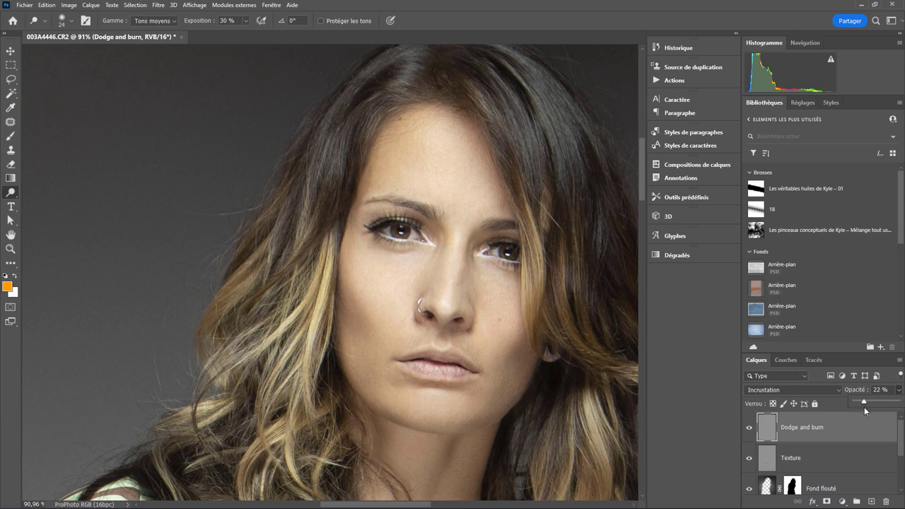
pyautogui.moveTo(863, 406); pyautogui.dragTo(881, 409)
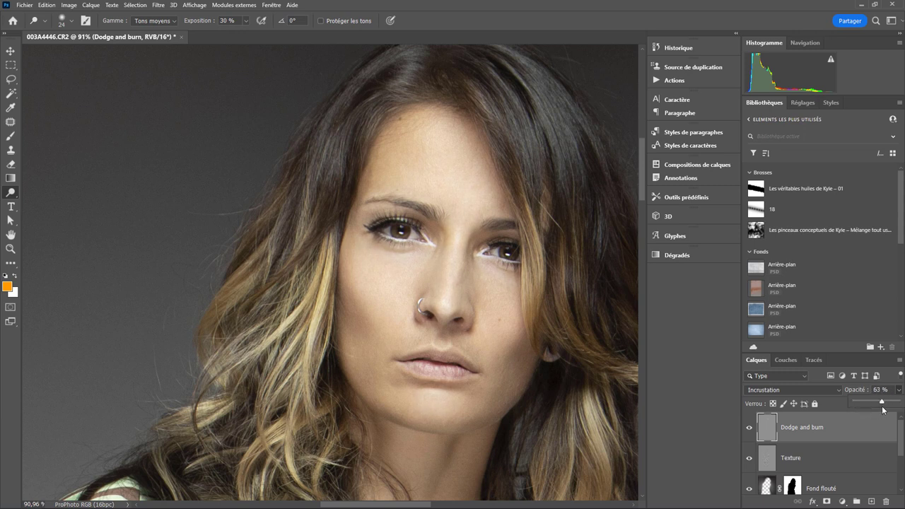
pyautogui.moveTo(869, 402); pyautogui.dragTo(866, 402)
# Step: Zoom out and centre the full-length portrait in the view
pyautogui.hotkey('ctrl', '-')
pyautogui.hotkey('ctrl', '-')
pyautogui.hotkey('ctrl', '-')
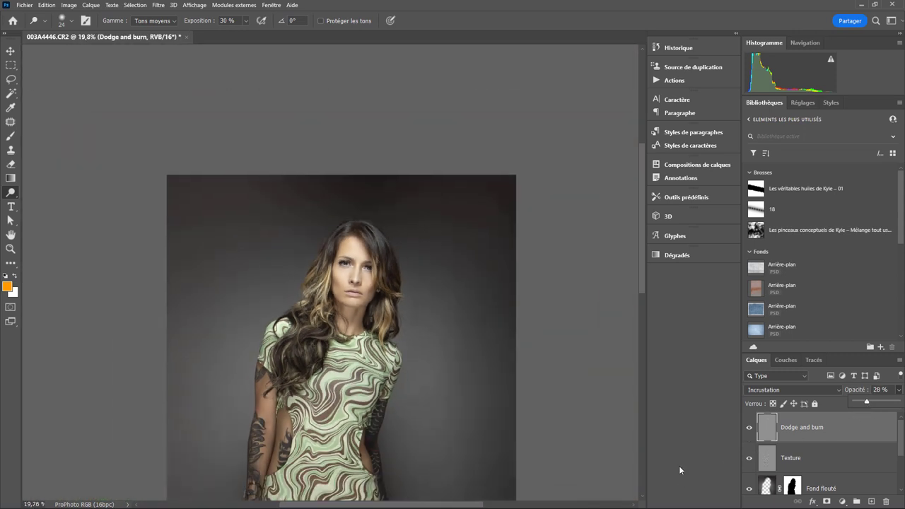
pyautogui.hotkey('ctrl', '-')
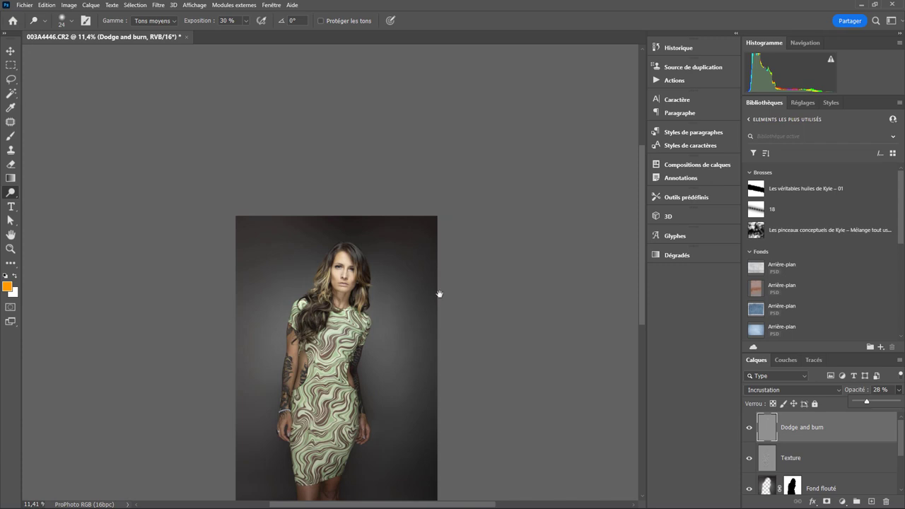
pyautogui.moveTo(407, 316); pyautogui.dragTo(483, 247)
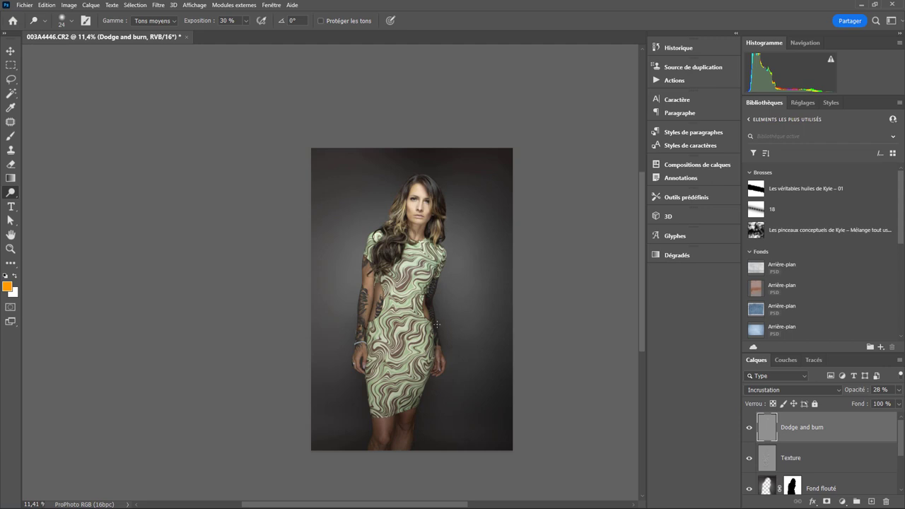
# Step: On the Texture layer, patch the small mark near the knee with clean skin and deselect
pyautogui.scroll(5, 392, 401)
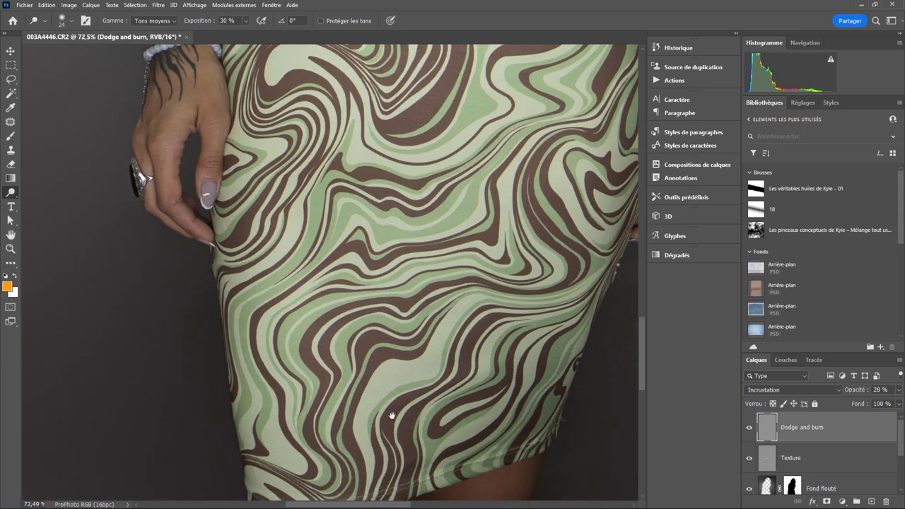
pyautogui.moveTo(392, 416); pyautogui.dragTo(485, 178)
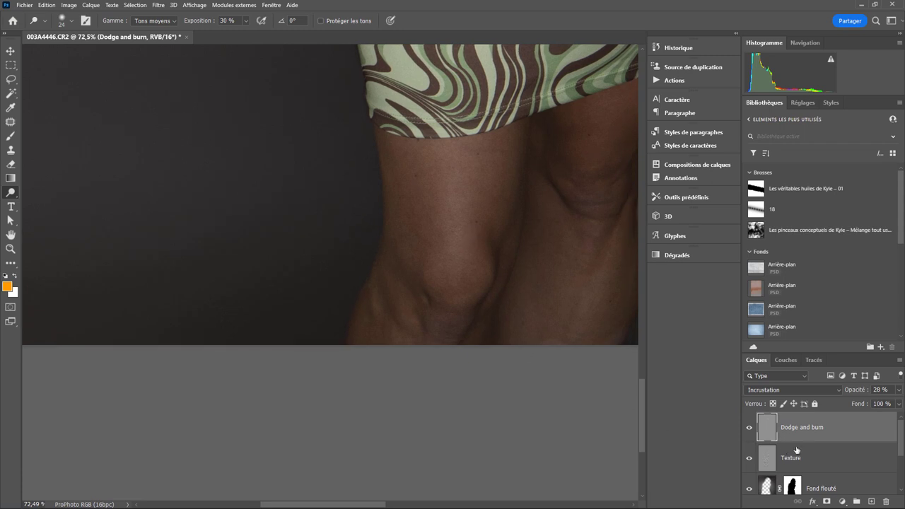
pyautogui.click(818, 465)
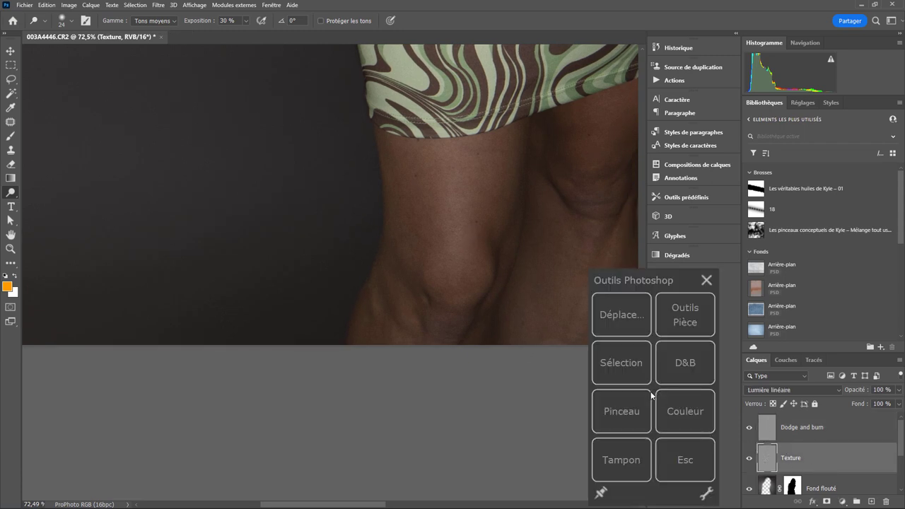
pyautogui.click(684, 315)
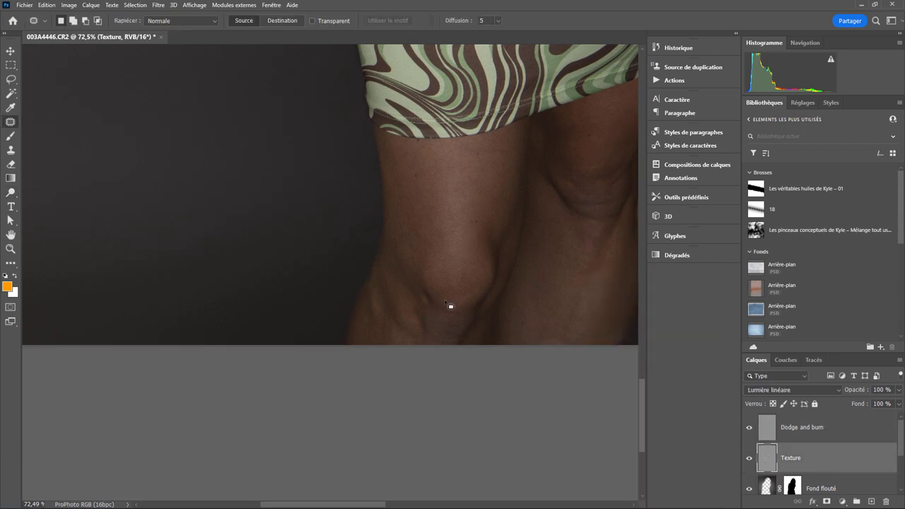
pyautogui.scroll(5, 450, 305)
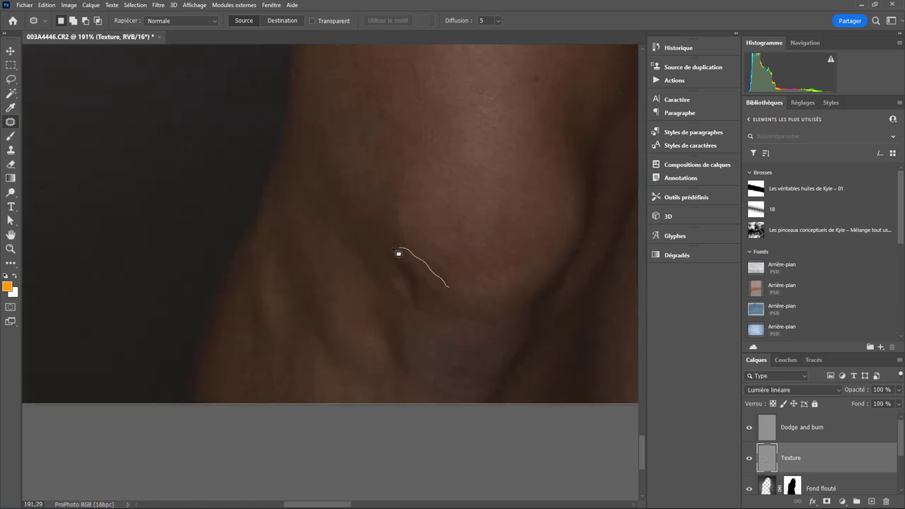
pyautogui.moveTo(398, 253); pyautogui.dragTo(410, 314)
pyautogui.moveTo(424, 283)
pyautogui.mouseDown()
pyautogui.moveTo(431, 220)
pyautogui.moveTo(369, 220)
pyautogui.moveTo(357, 200)
pyautogui.moveTo(407, 287)
pyautogui.mouseUp()
pyautogui.hotkey('ctrl', 'd')
pyautogui.moveTo(903, 445); pyautogui.dragTo(901, 480)
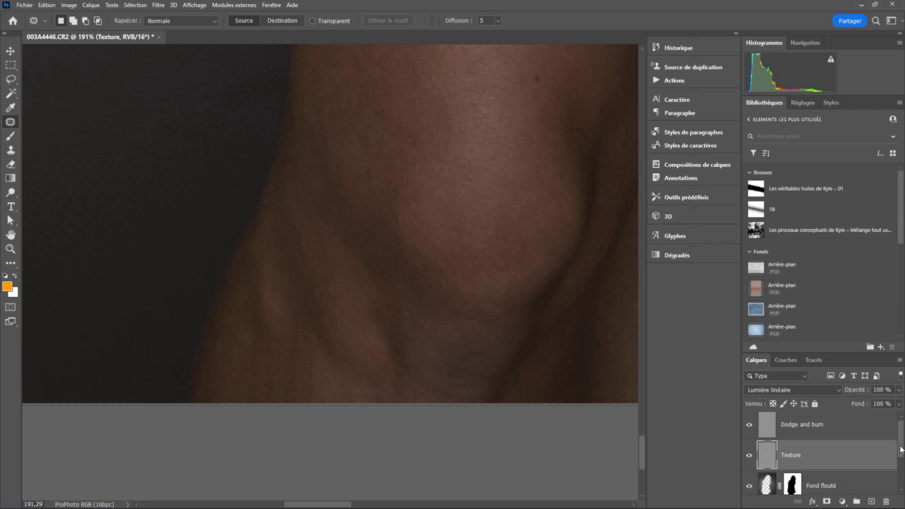
pyautogui.click(789, 458)
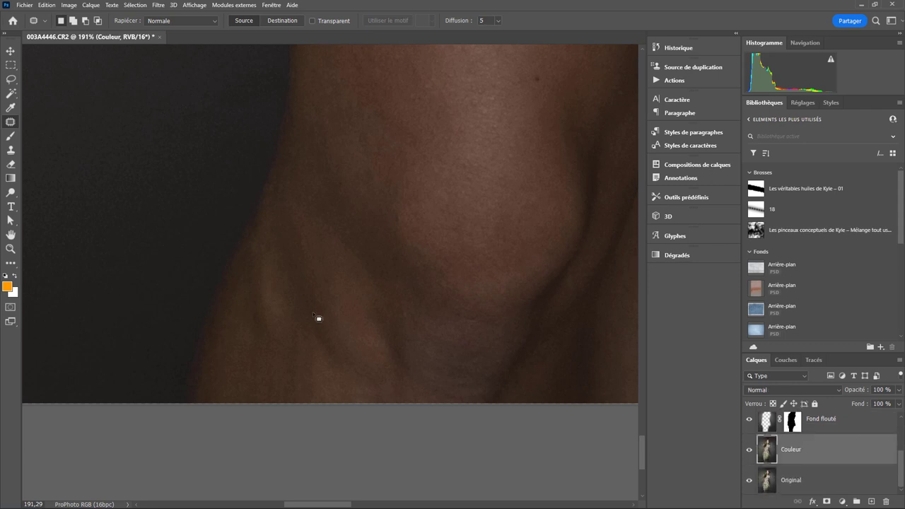
# Step: Draw a 20 px feathered lasso around the inner-leg shadow near the knee, then zoom out
pyautogui.click(317, 273)
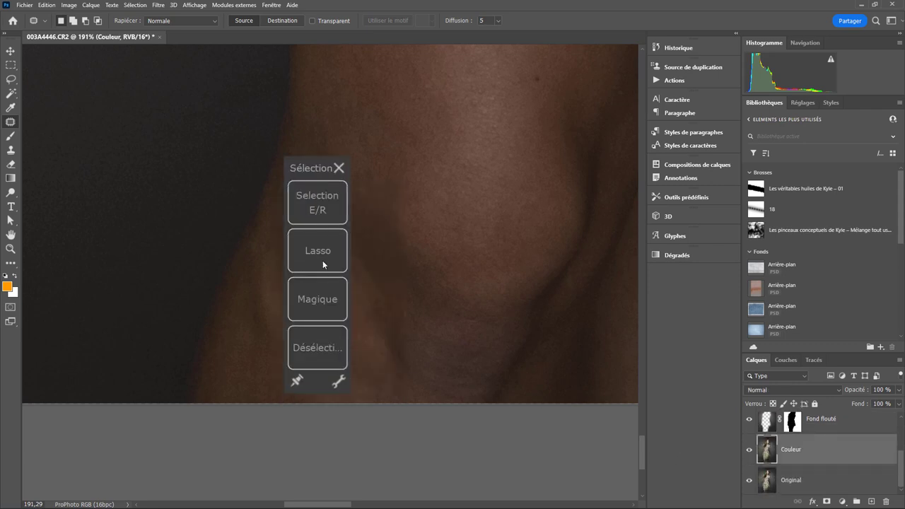
pyautogui.click(322, 260)
pyautogui.moveTo(322, 256)
pyautogui.mouseDown()
pyautogui.moveTo(338, 393)
pyautogui.moveTo(350, 283)
pyautogui.mouseUp()
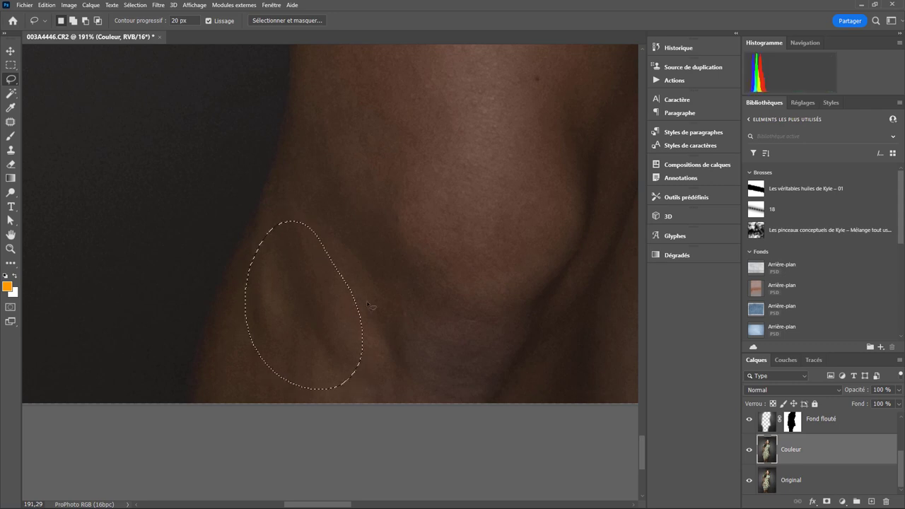
pyautogui.middleClick(535, 178)
pyautogui.middleClick(520, 91)
pyautogui.scroll(-3, 497, 201)
pyautogui.scroll(-2, 488, 226)
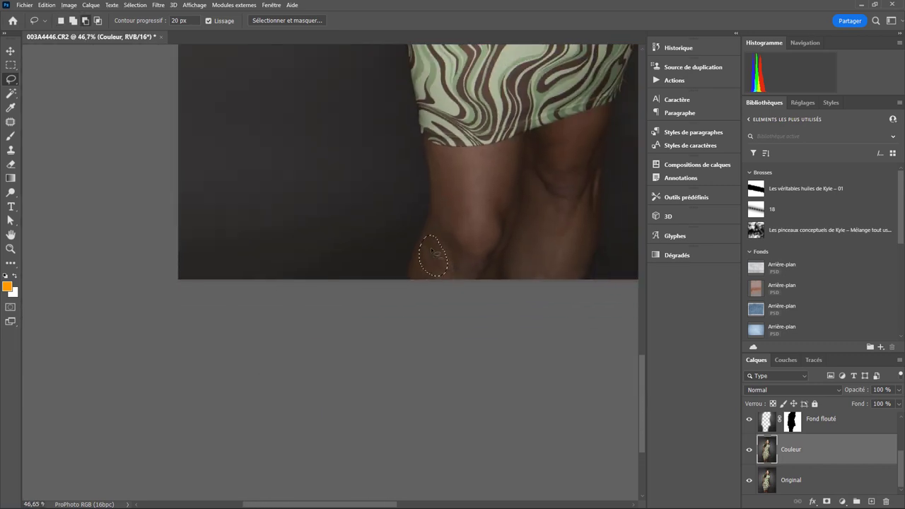
pyautogui.scroll(-2, 481, 247)
pyautogui.scroll(-2, 477, 258)
pyautogui.scroll(2, 488, 276)
pyautogui.scroll(1, 504, 290)
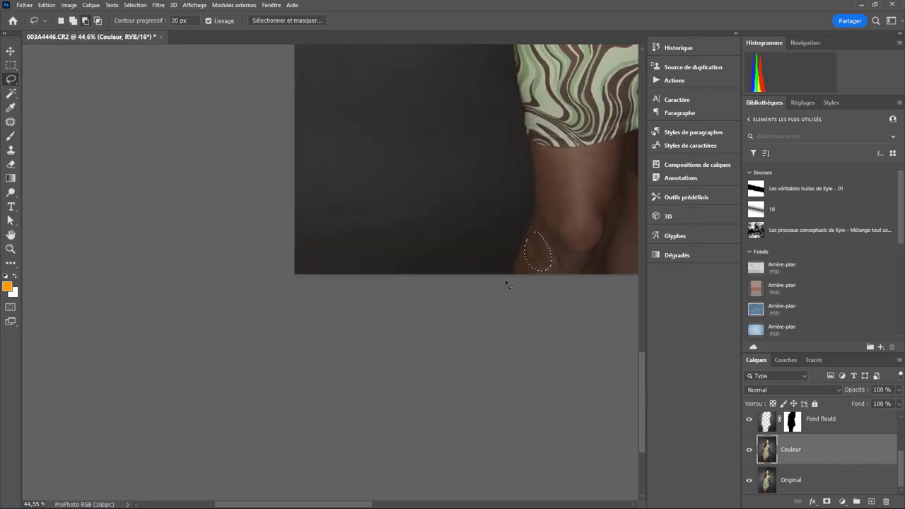
pyautogui.scroll(-4, 498, 247)
pyautogui.scroll(-2, 492, 210)
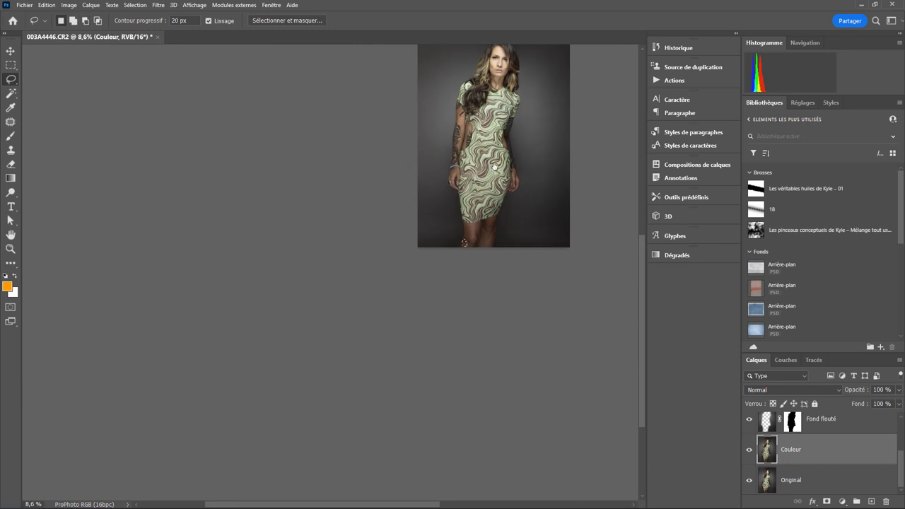
pyautogui.scroll(-1, 509, 219)
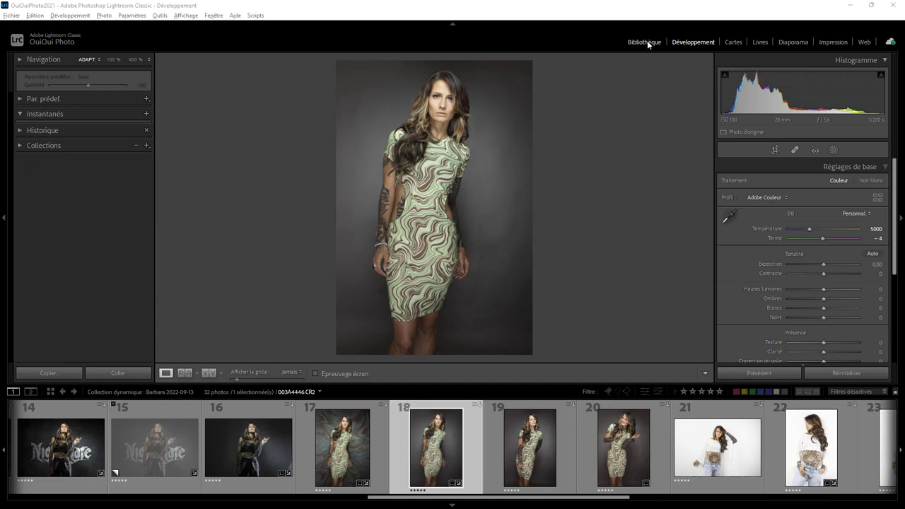
# Step: In the Library, filter keywords by 'Paint' and show the Paint-tagged photos
pyautogui.click(647, 42)
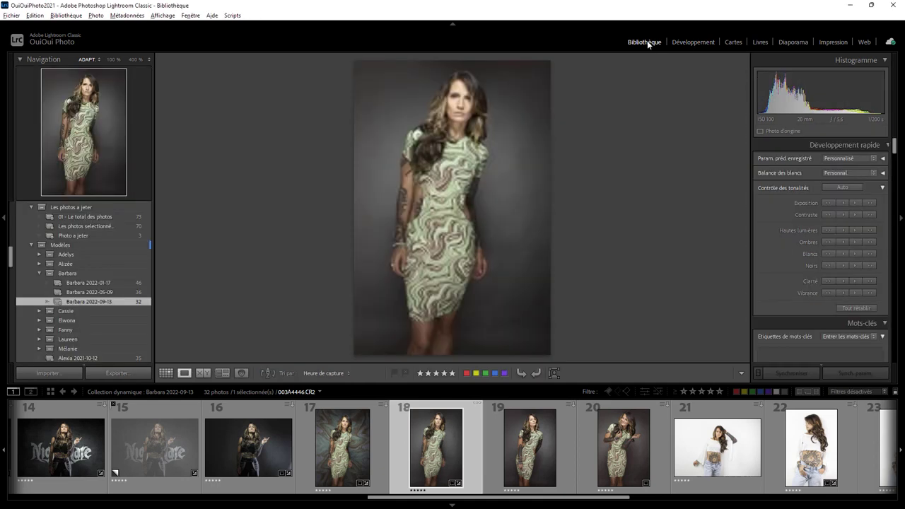
pyautogui.moveTo(895, 142); pyautogui.dragTo(900, 171)
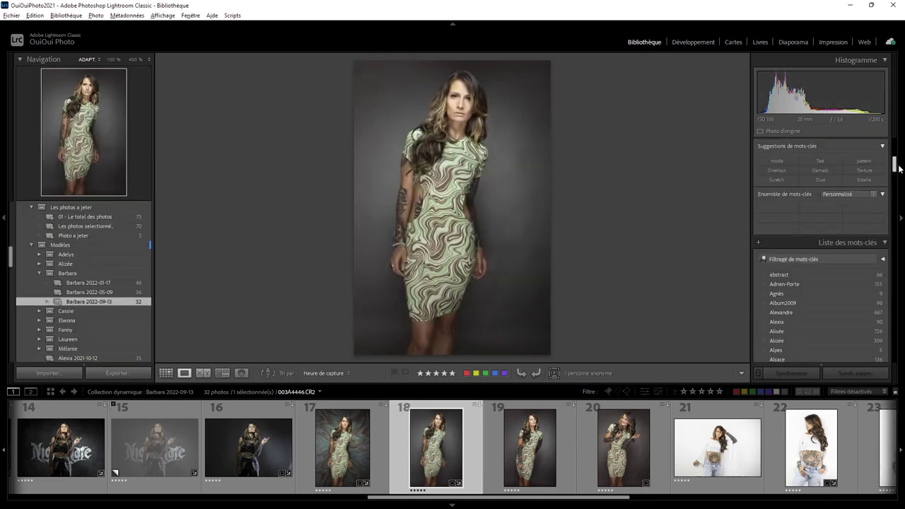
pyautogui.click(828, 218)
pyautogui.write('Paint')
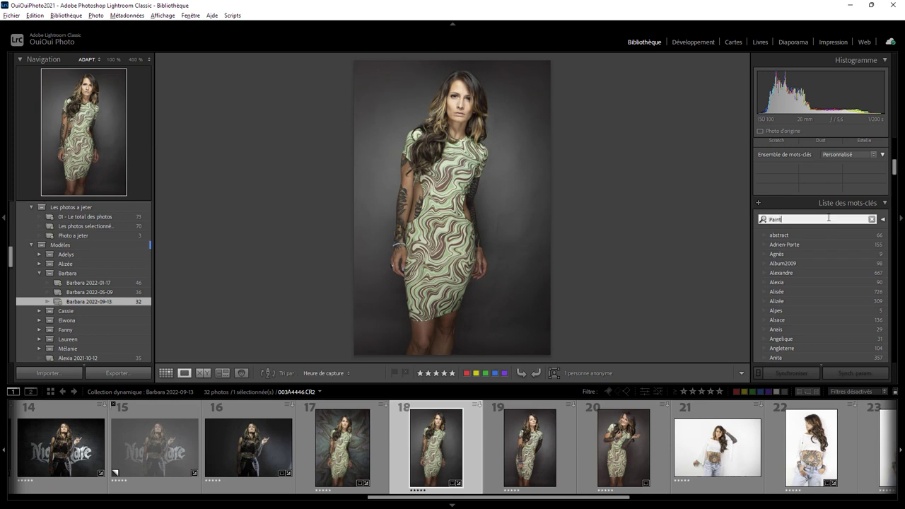
pyautogui.press('Return')
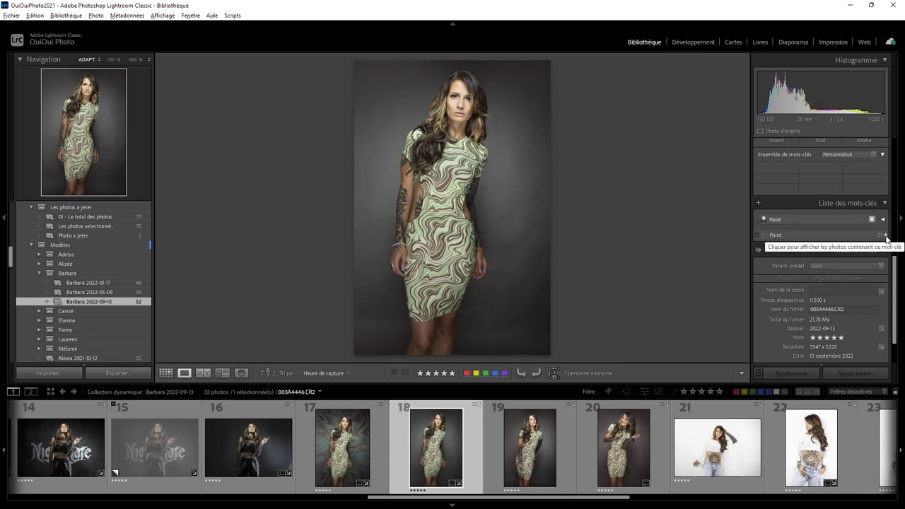
pyautogui.click(885, 235)
pyautogui.click(885, 237)
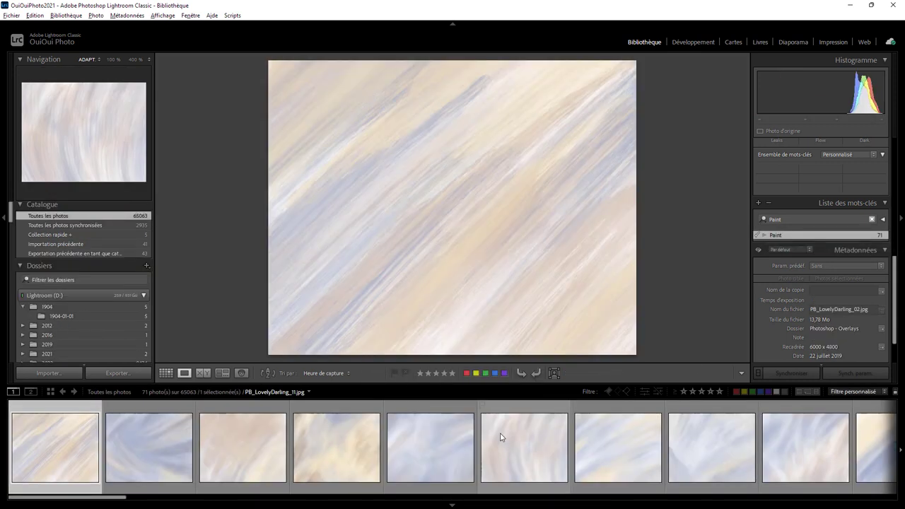
# Step: Pick 6-17.jpg and edit its original in Photoshop 2022
pyautogui.moveTo(73, 499)
pyautogui.mouseDown()
pyautogui.moveTo(262, 487)
pyautogui.moveTo(238, 487)
pyautogui.mouseUp()
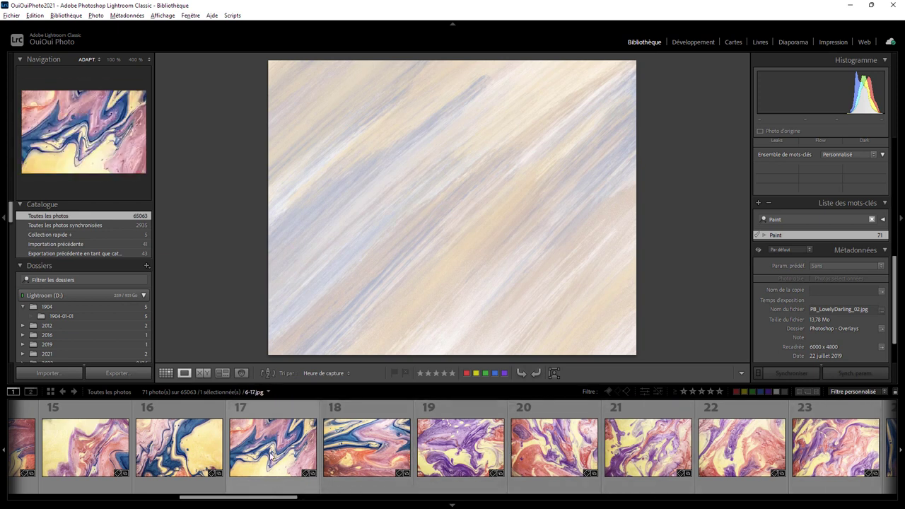
pyautogui.click(268, 461)
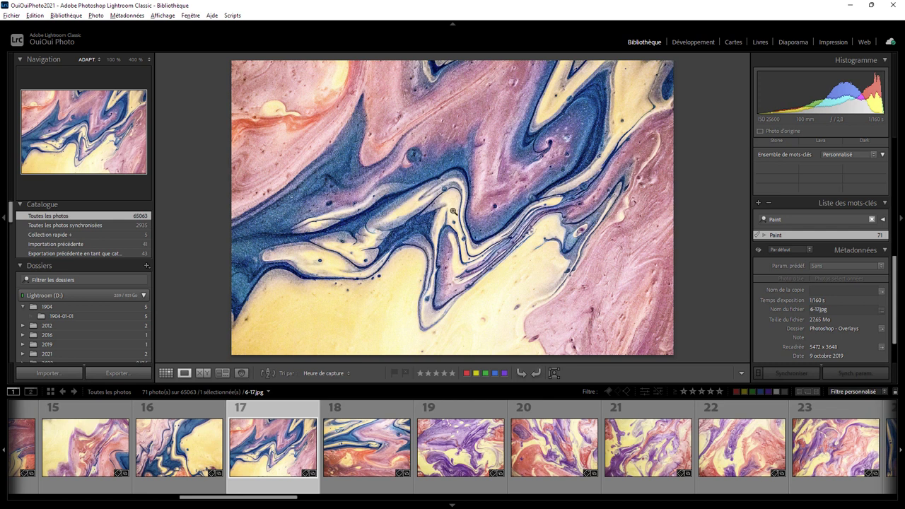
pyautogui.rightClick(443, 181)
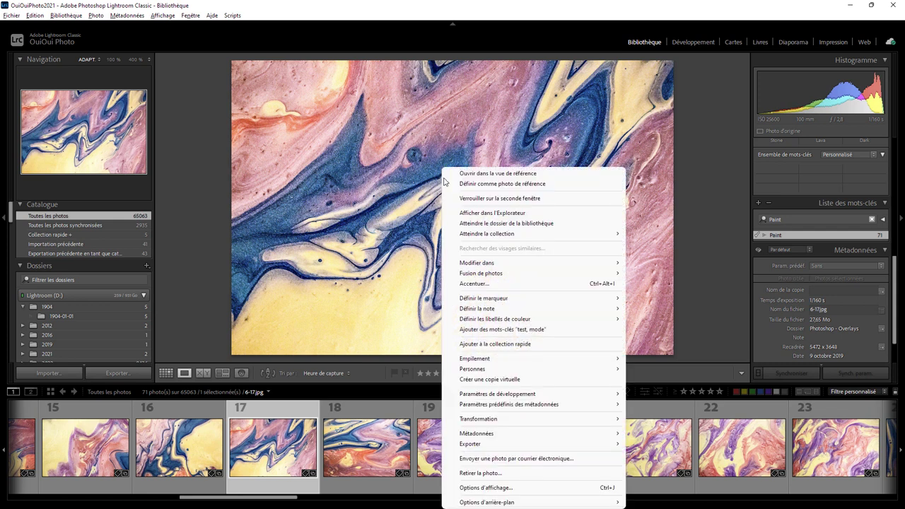
pyautogui.moveTo(477, 263)
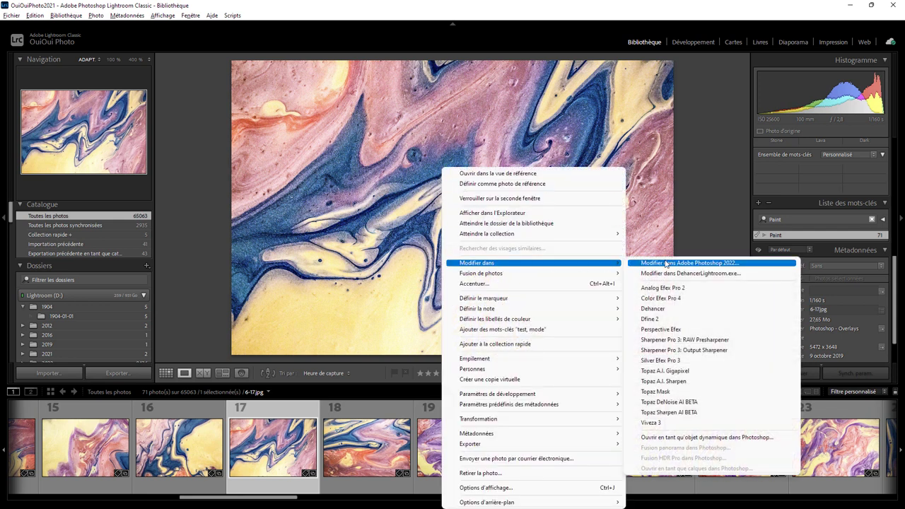
pyautogui.click(666, 263)
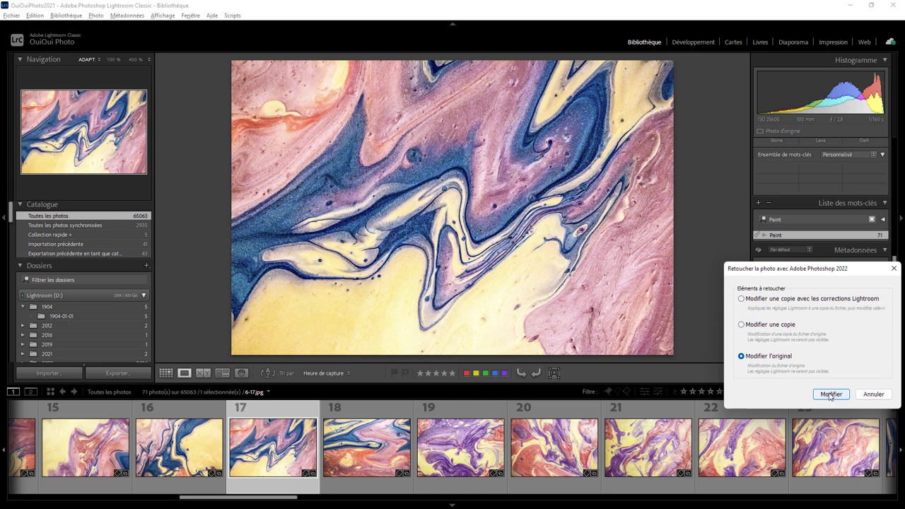
pyautogui.click(830, 395)
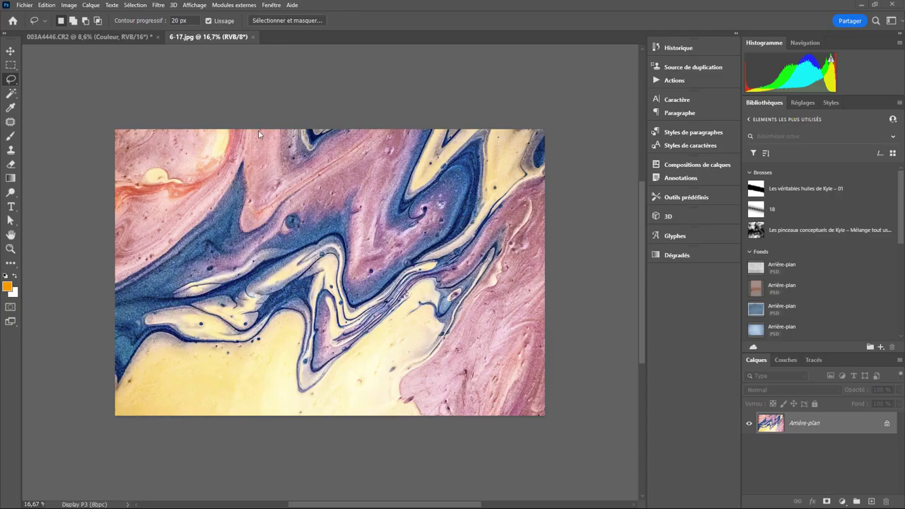
# Step: Select all of 6-17.jpg and paste it above the Dodge and burn layer, converting colours
pyautogui.click(136, 6)
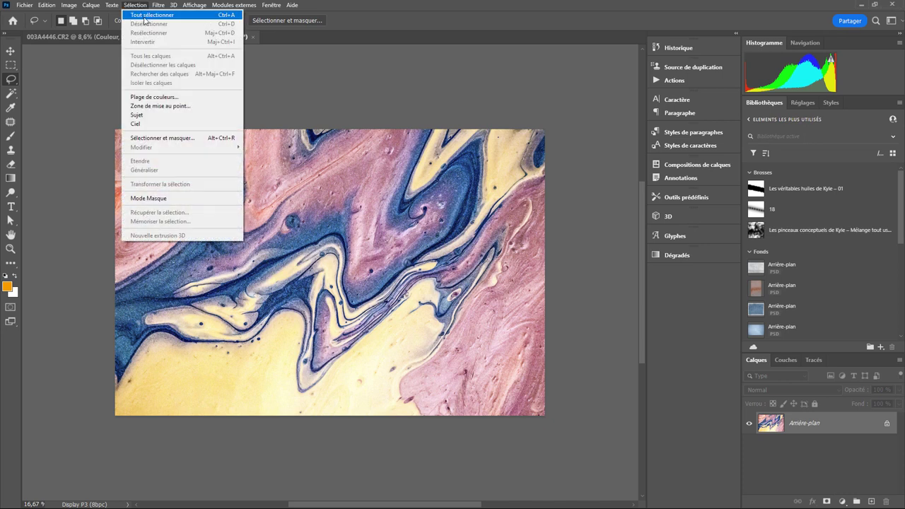
pyautogui.click(144, 15)
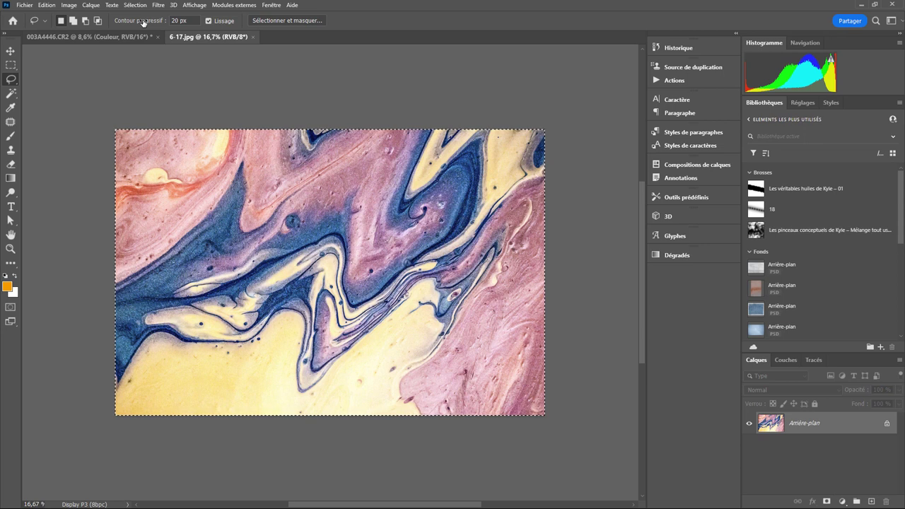
pyautogui.click(120, 37)
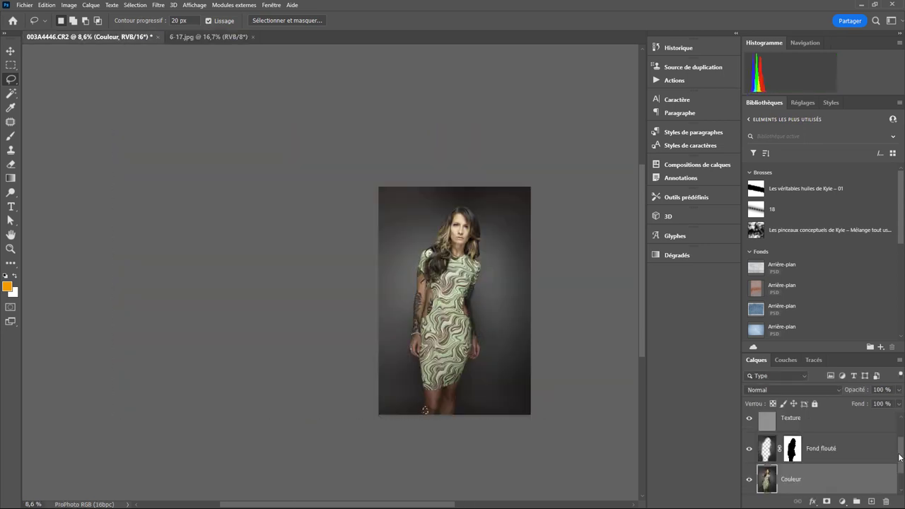
pyautogui.moveTo(900, 457); pyautogui.dragTo(900, 422)
pyautogui.click(813, 429)
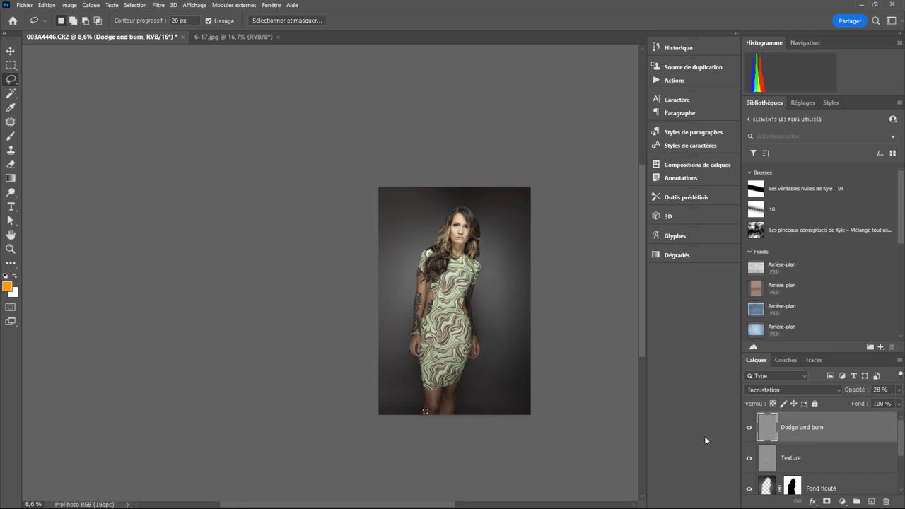
pyautogui.hotkey('ctrl', 'v')
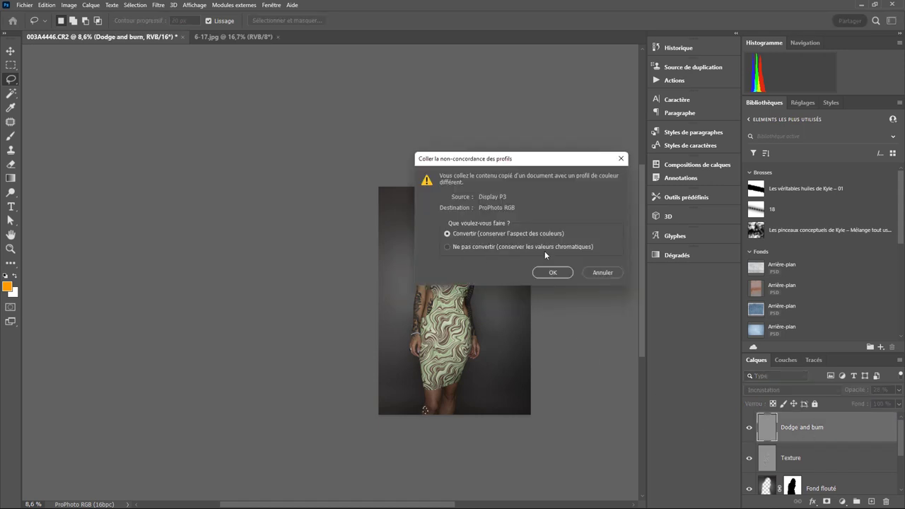
pyautogui.click(558, 272)
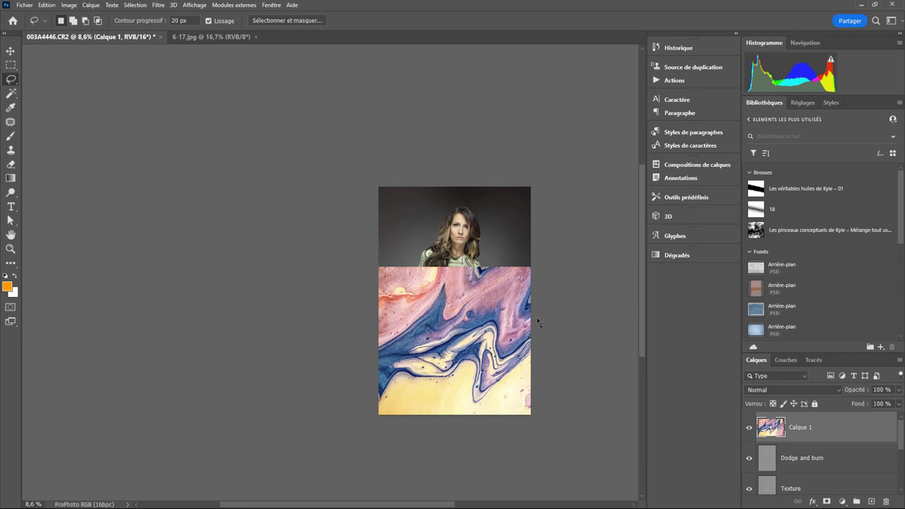
# Step: Rotate the pasted marble layer 90° and move it to cover the canvas
pyautogui.click(46, 4)
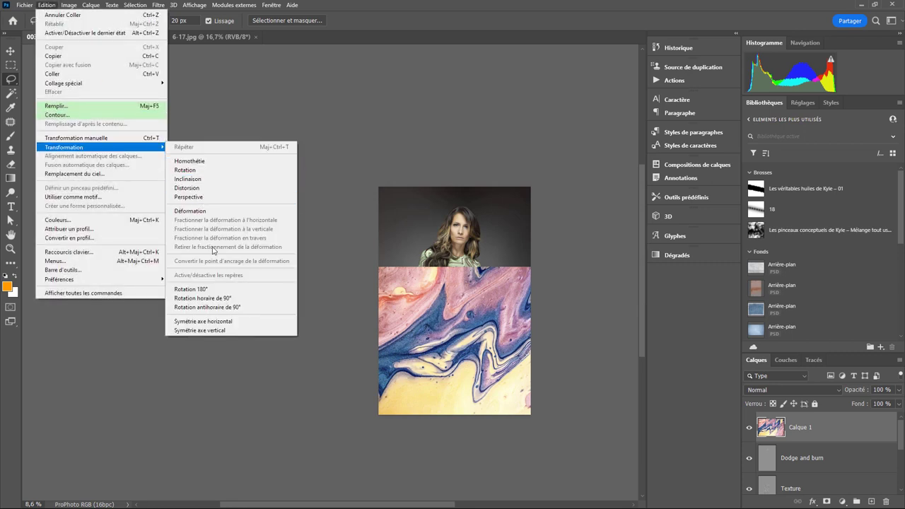
pyautogui.click(219, 297)
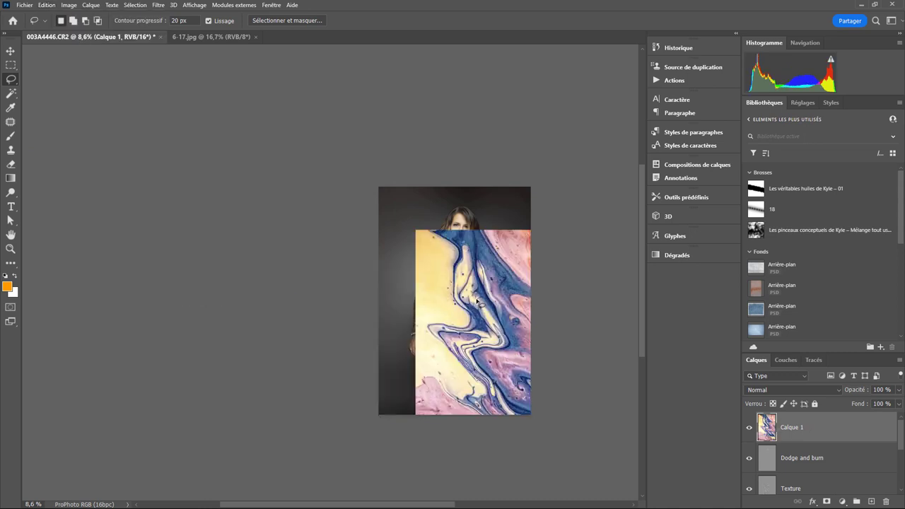
pyautogui.moveTo(474, 302); pyautogui.dragTo(401, 222)
pyautogui.press('v')
pyautogui.moveTo(532, 269)
pyautogui.mouseDown()
pyautogui.moveTo(407, 168)
pyautogui.moveTo(464, 230)
pyautogui.mouseUp()
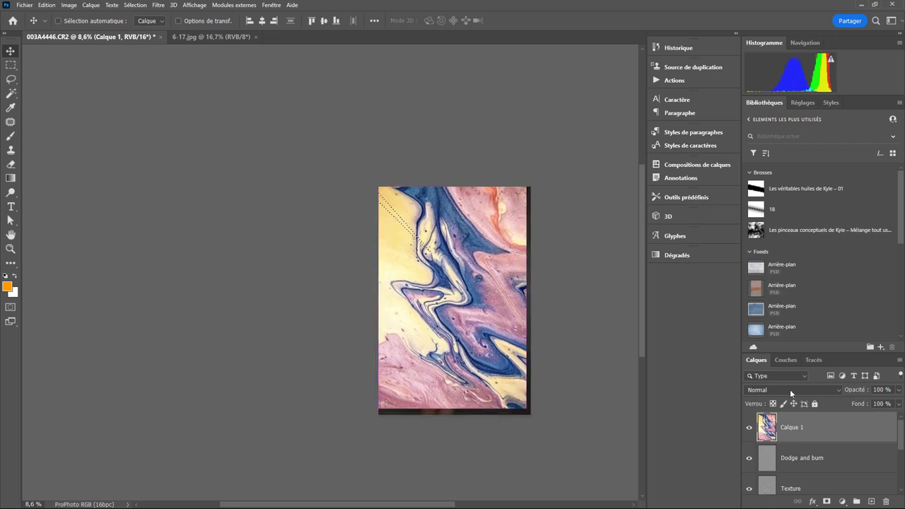
pyautogui.click(790, 389)
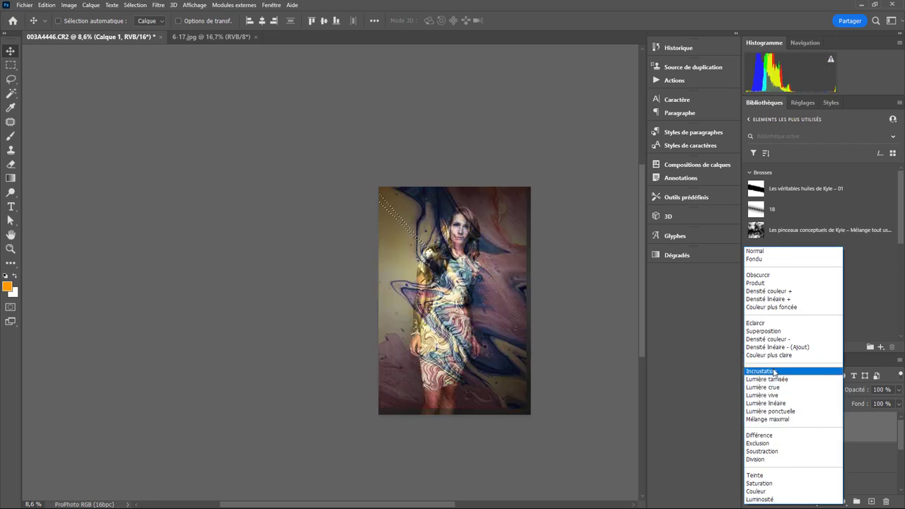
# Step: Set Calque 1 to Incrustation and scale it to about 60% × 58% in the upper left
pyautogui.click(774, 372)
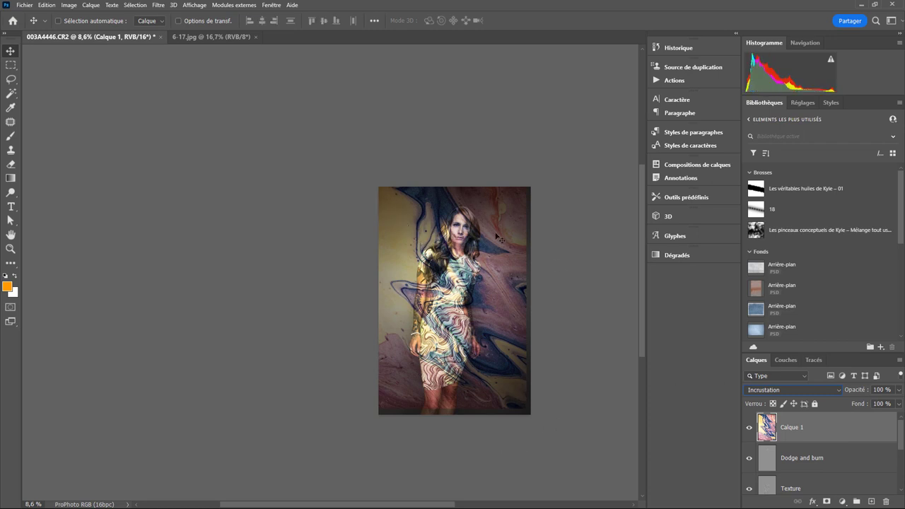
pyautogui.click(47, 5)
pyautogui.moveTo(64, 147)
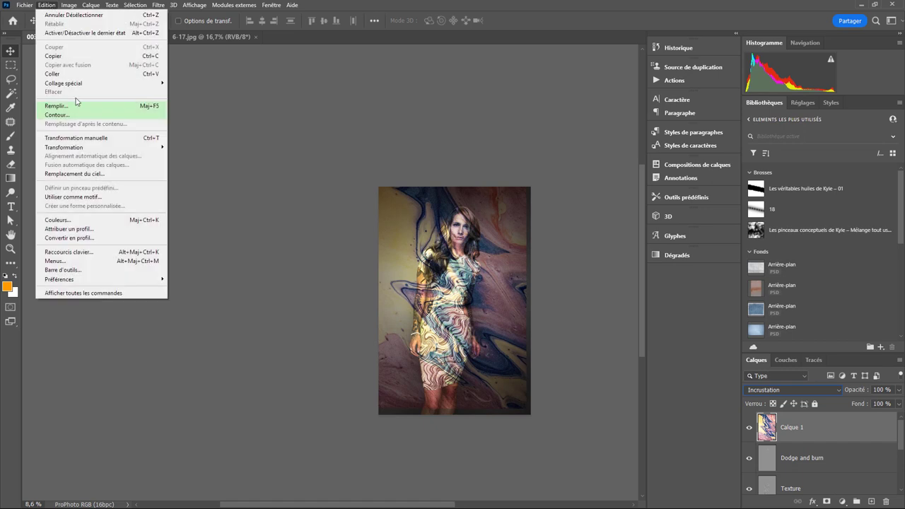
pyautogui.click(237, 161)
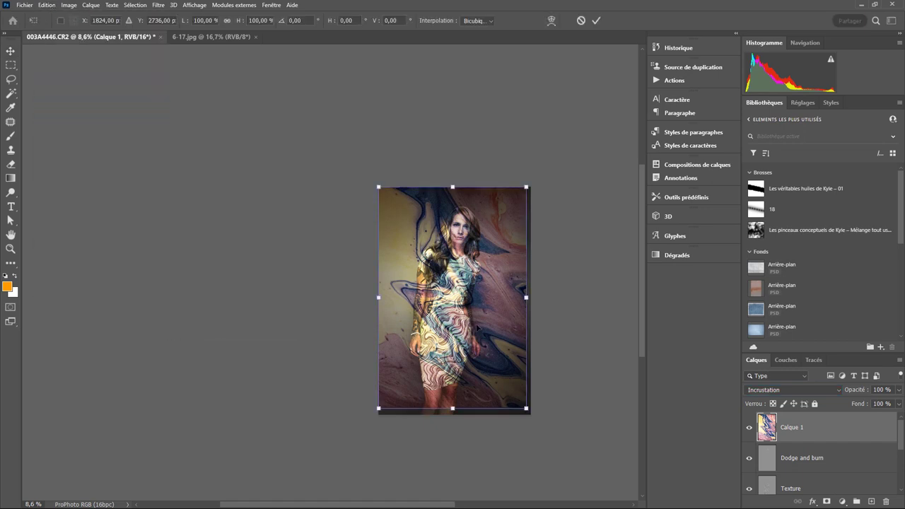
pyautogui.moveTo(523, 407); pyautogui.dragTo(469, 315)
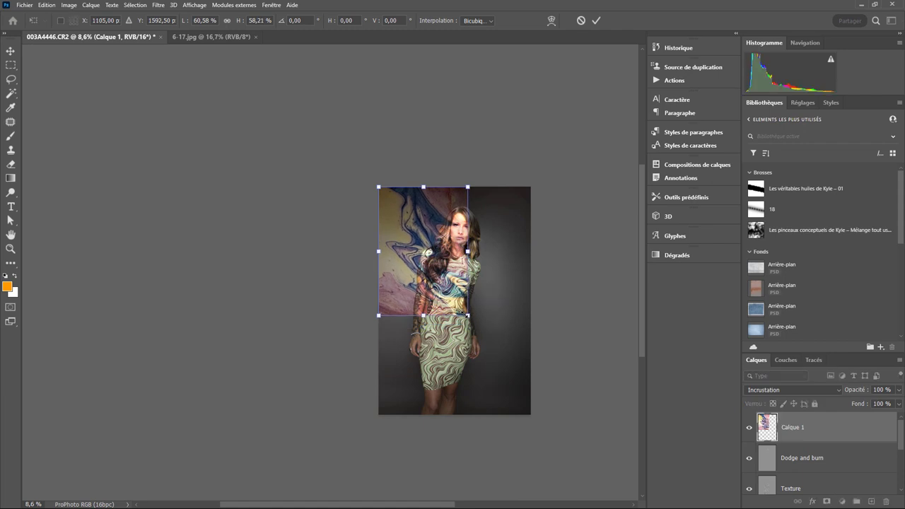
pyautogui.moveTo(425, 240); pyautogui.dragTo(425, 240)
pyautogui.press('Return')
# Step: Duplicate Calque 1, flip the copy horizontally, and move it to the right side
pyautogui.rightClick(819, 430)
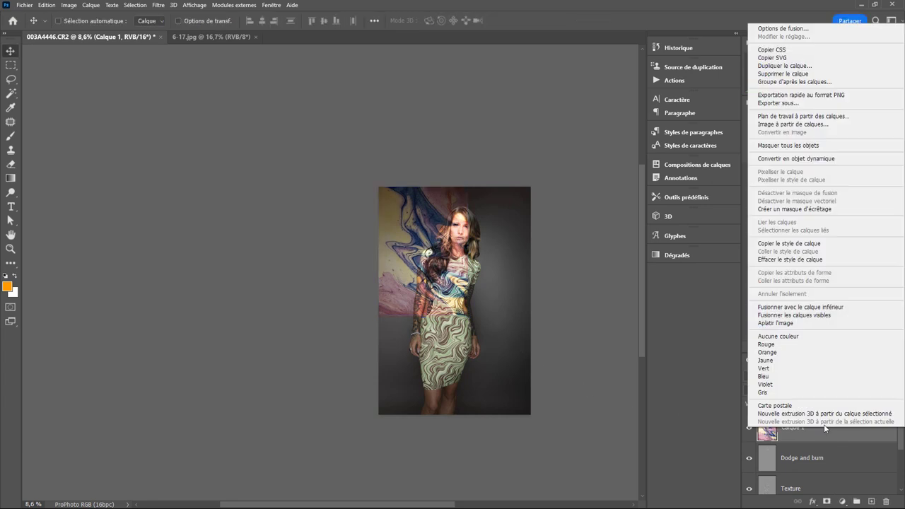
pyautogui.click(786, 69)
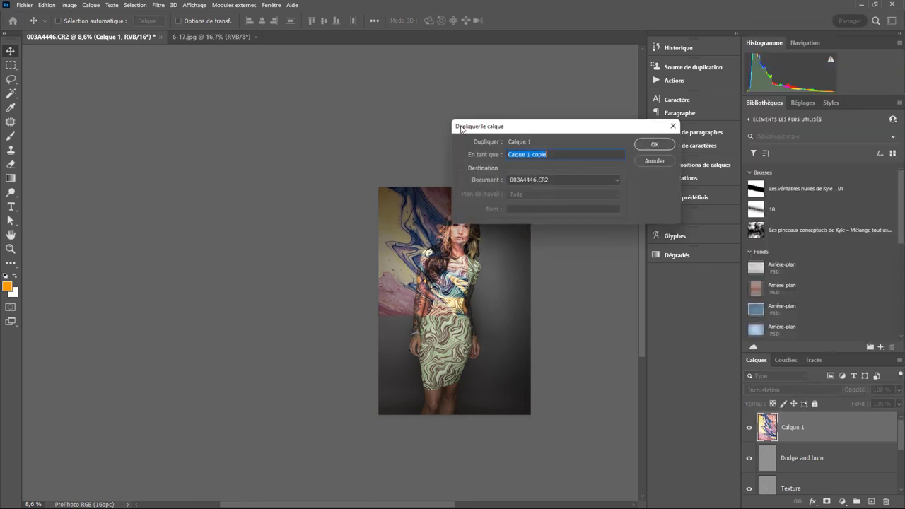
pyautogui.click(652, 144)
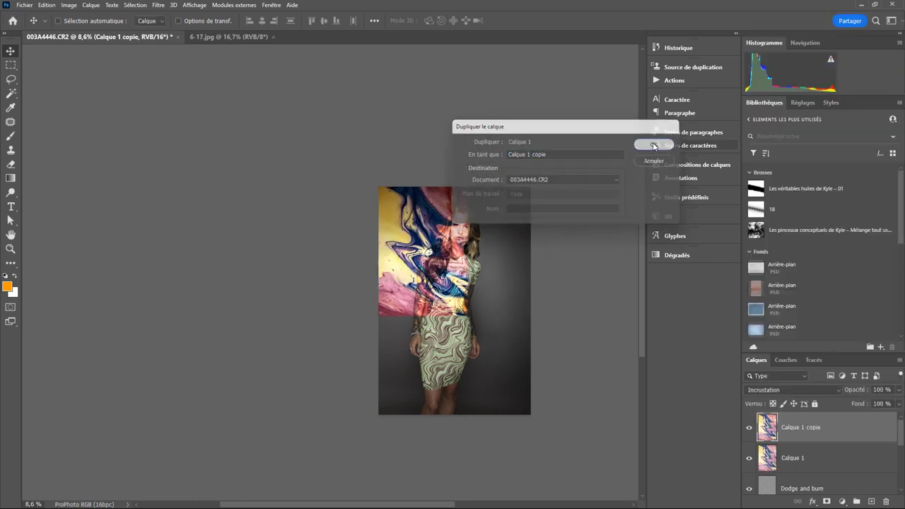
pyautogui.click(45, 6)
pyautogui.moveTo(63, 147)
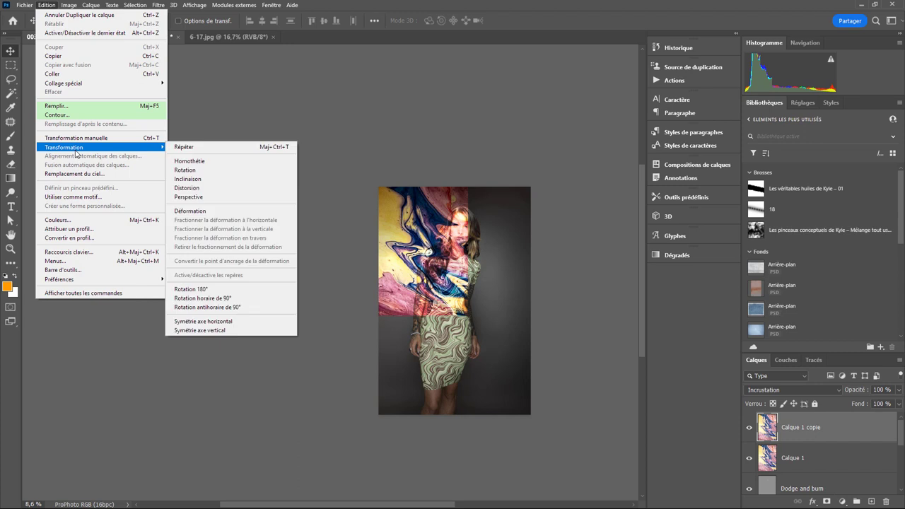
pyautogui.click(232, 321)
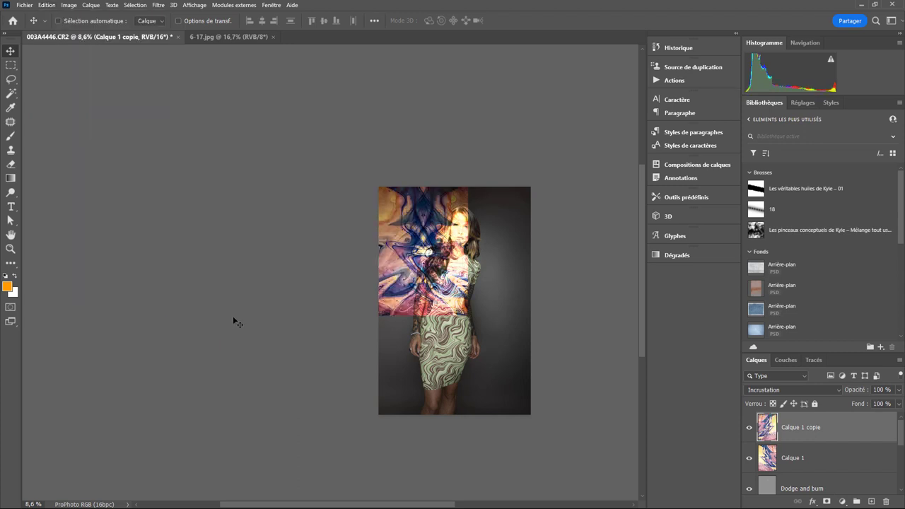
pyautogui.moveTo(423, 256); pyautogui.dragTo(521, 259)
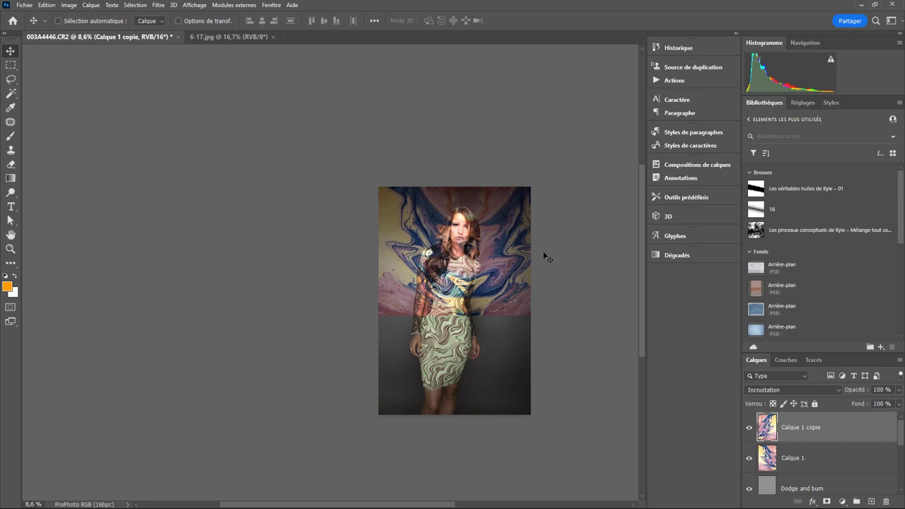
pyautogui.keyDown('shift'); pyautogui.click(808, 457); pyautogui.keyUp('shift')
# Step: Duplicate both texture layers, flip the copies vertically and drag them down to mirror the marble
pyautogui.rightClick(802, 457)
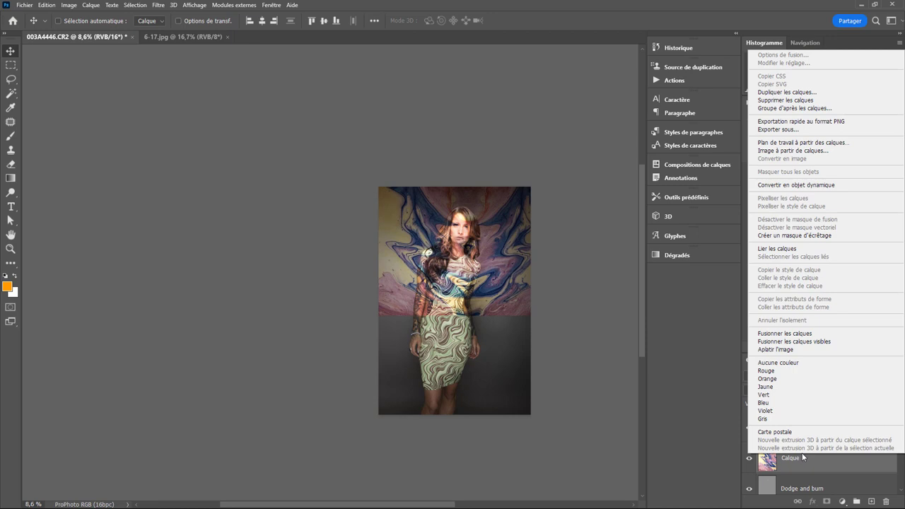
pyautogui.click(786, 92)
pyautogui.click(651, 144)
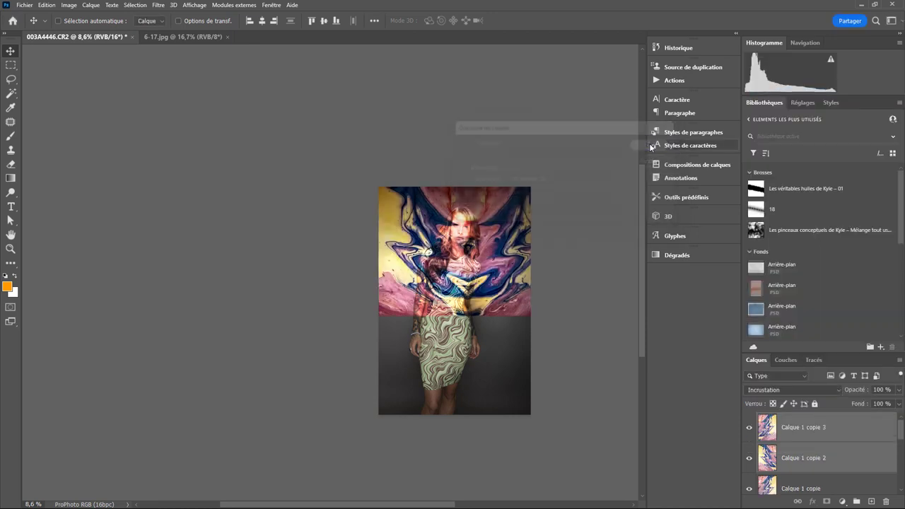
pyautogui.click(44, 5)
pyautogui.moveTo(64, 147)
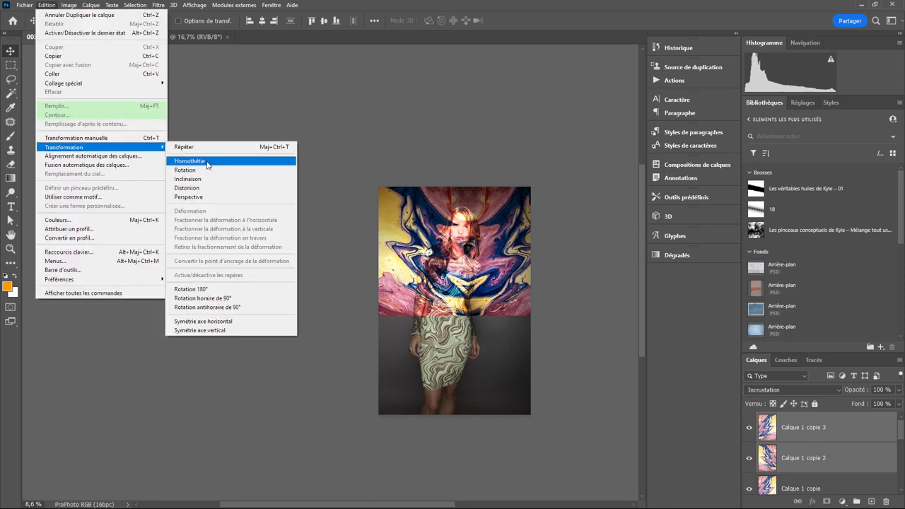
pyautogui.click(234, 330)
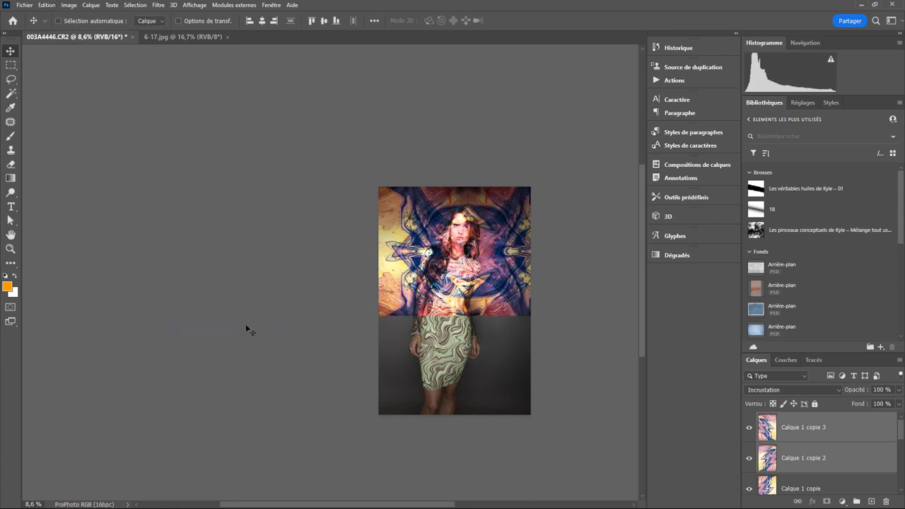
pyautogui.moveTo(418, 247)
pyautogui.mouseDown()
pyautogui.moveTo(407, 370)
pyautogui.moveTo(423, 364)
pyautogui.mouseUp()
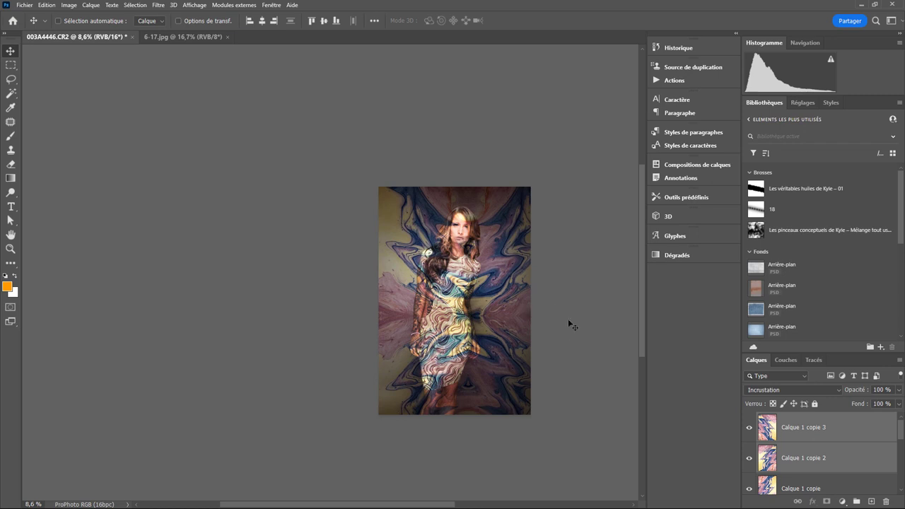
# Step: Select all four marble texture layers and merge them into Calque 1 copie 3
pyautogui.scroll(-2, 564, 303)
pyautogui.scroll(-1, 573, 292)
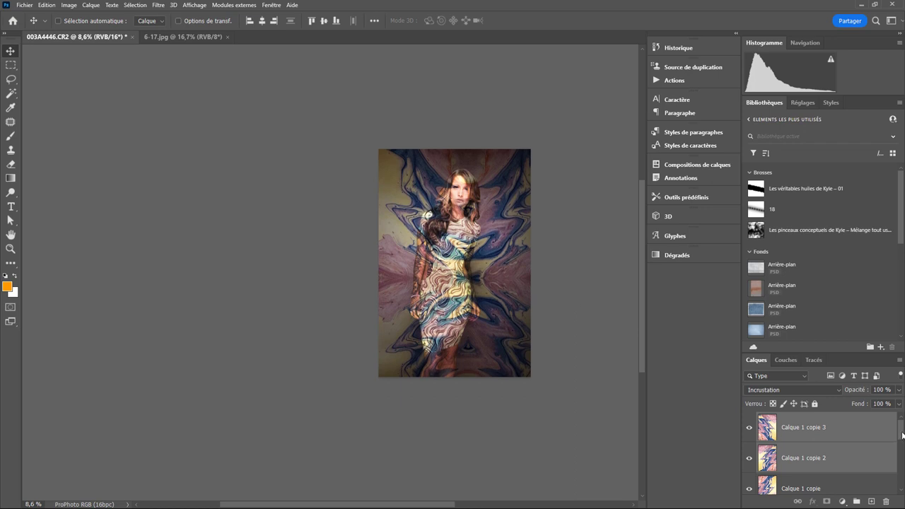
pyautogui.click(864, 427)
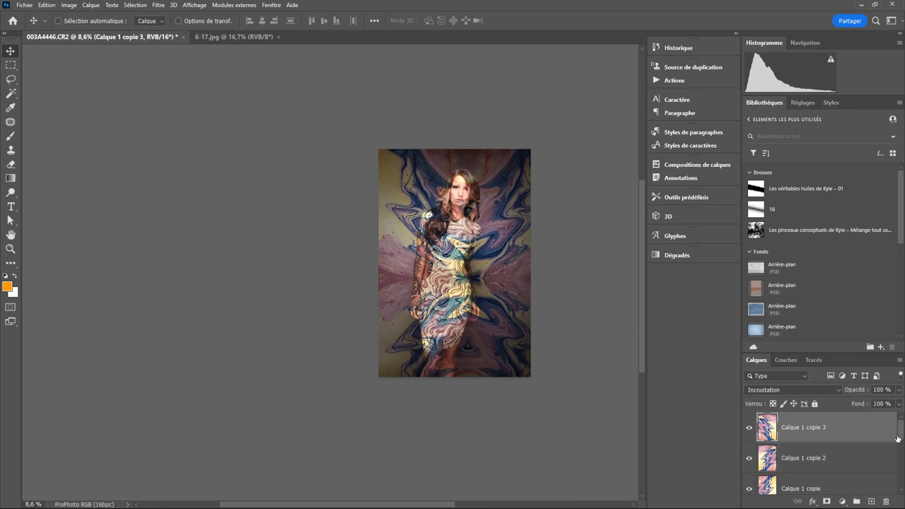
pyautogui.scroll(-2, 891, 445)
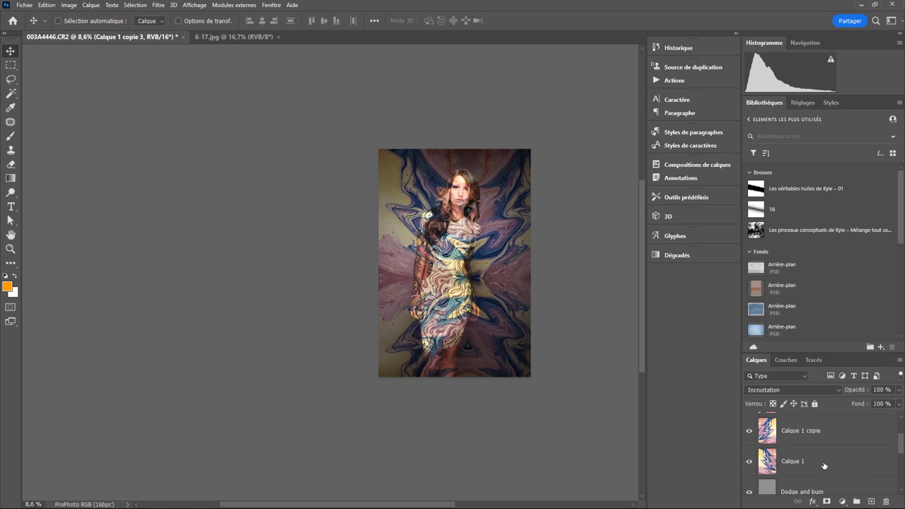
pyautogui.keyDown('shift'); pyautogui.click(823, 463); pyautogui.keyUp('shift')
pyautogui.rightClick(828, 457)
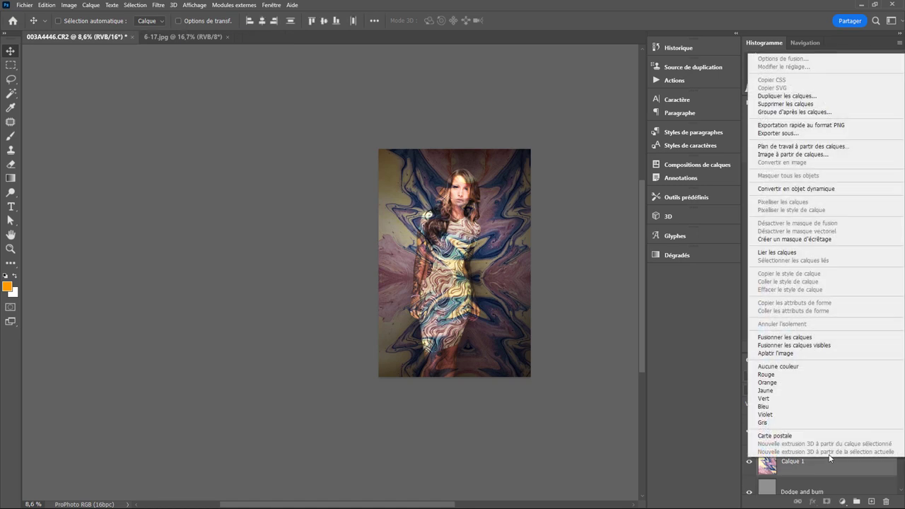
pyautogui.click(794, 338)
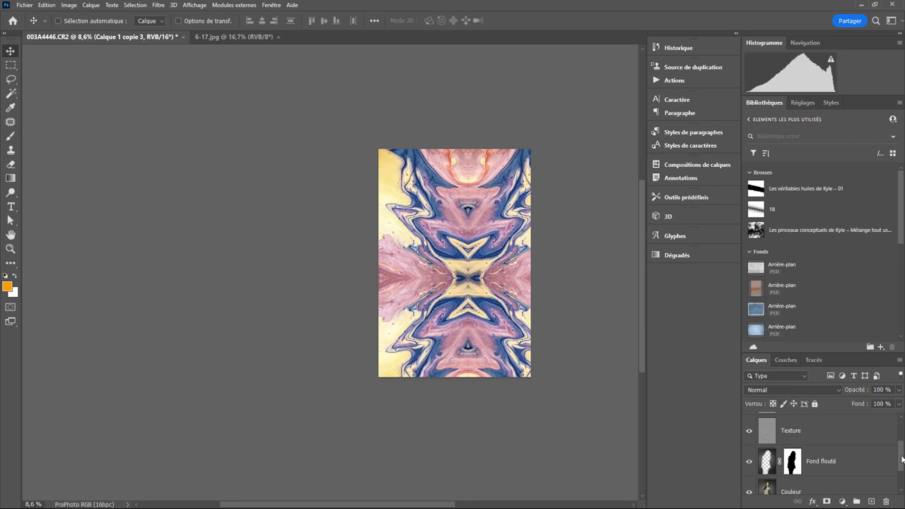
pyautogui.moveTo(902, 460); pyautogui.dragTo(902, 427)
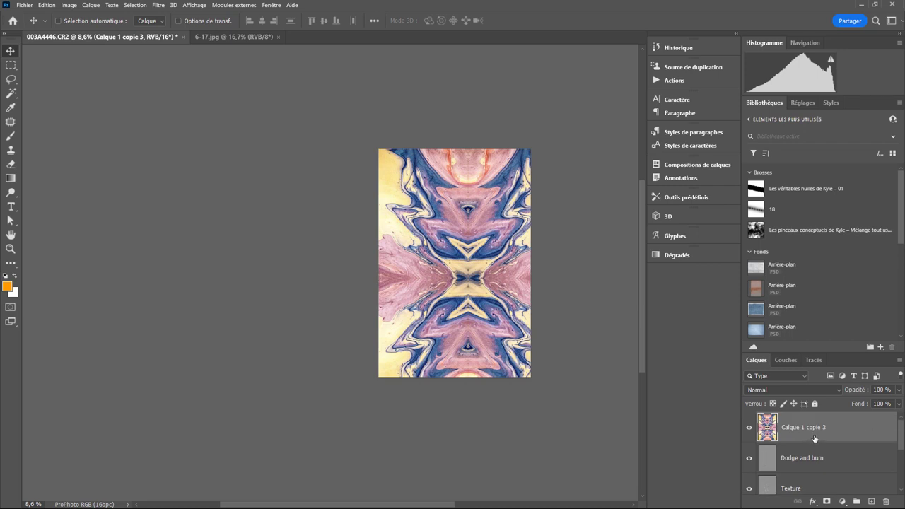
# Step: Add a Teinte/Saturation layer with hue -180, clipped to the merged marble layer
pyautogui.click(841, 502)
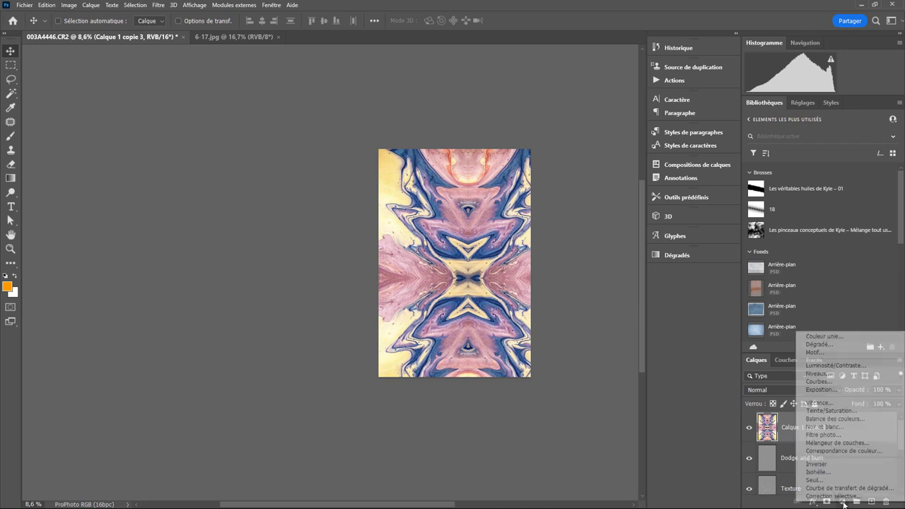
pyautogui.click(820, 410)
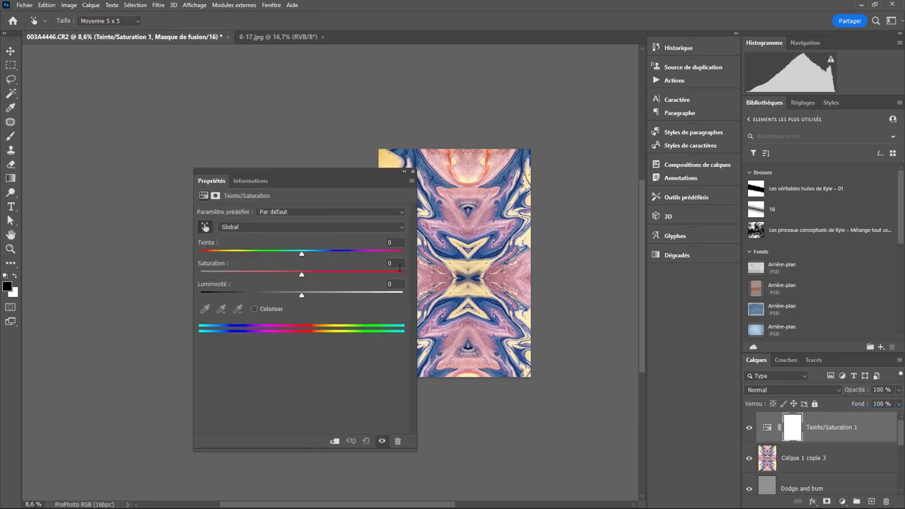
pyautogui.moveTo(301, 255); pyautogui.dragTo(192, 244)
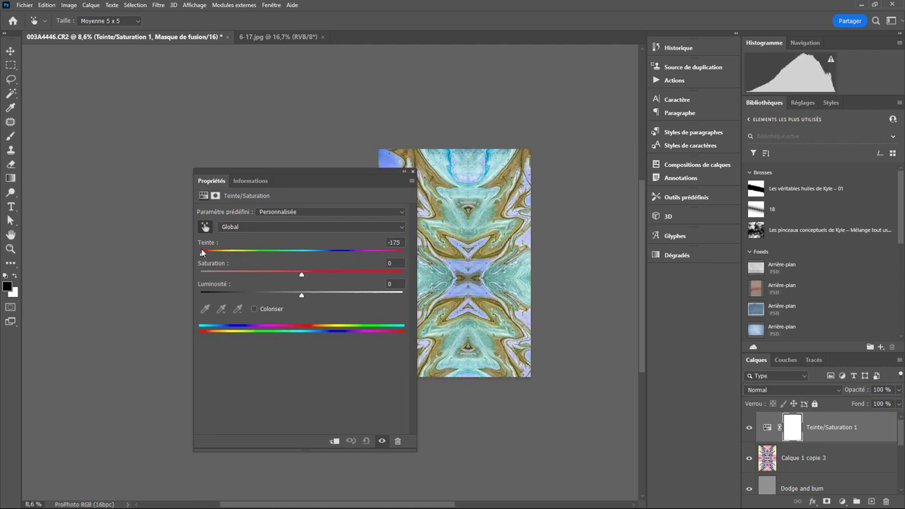
pyautogui.moveTo(333, 178); pyautogui.dragTo(250, 132)
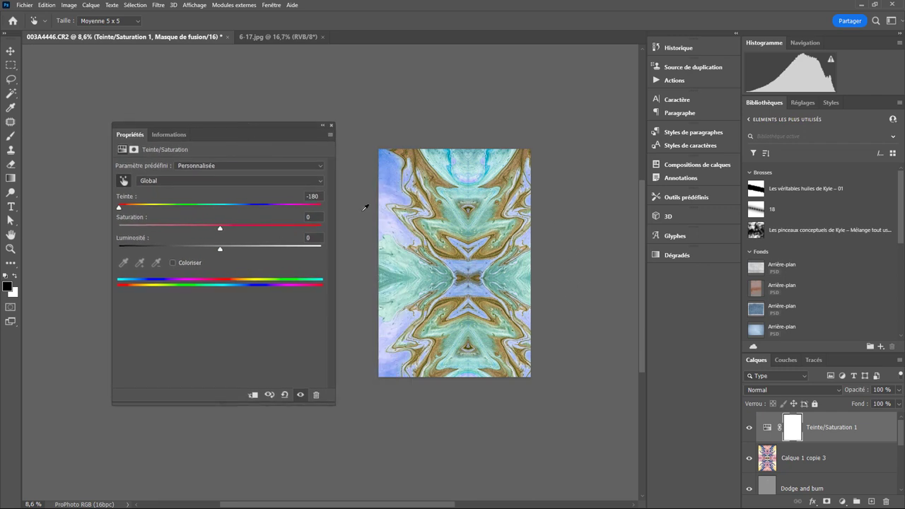
pyautogui.click(253, 397)
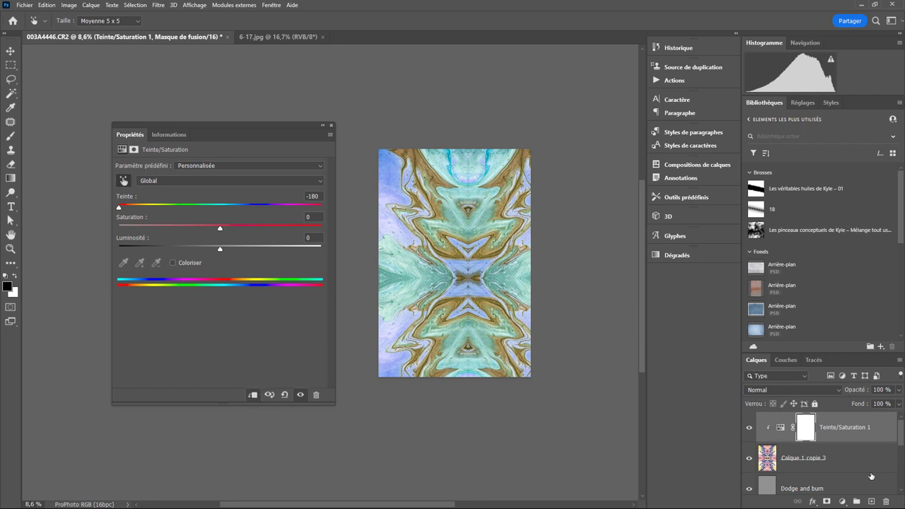
pyautogui.click(805, 460)
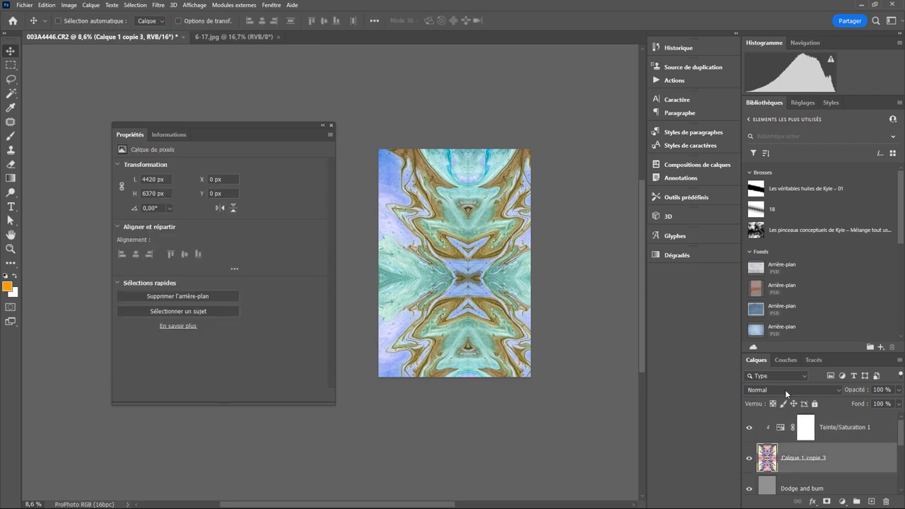
# Step: Set the Calque 1 copie 3 blend mode to Incrustation
pyautogui.click(784, 389)
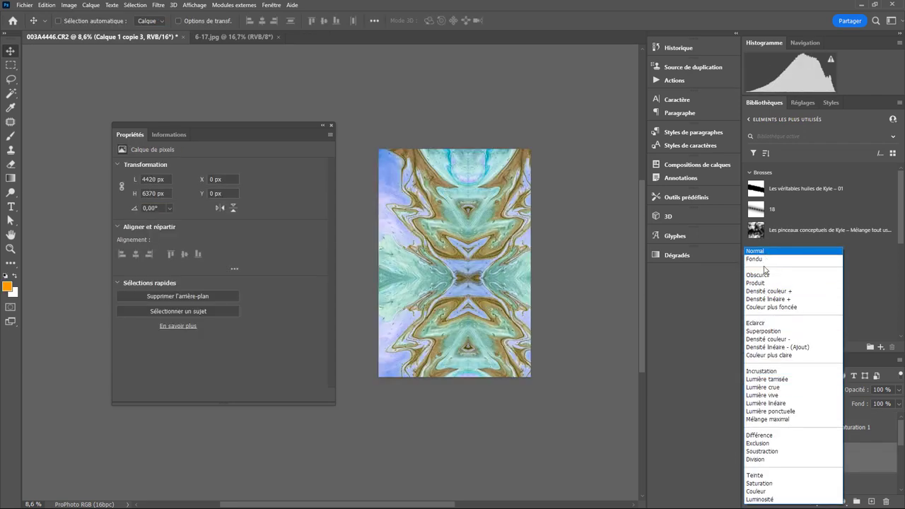
pyautogui.click(775, 371)
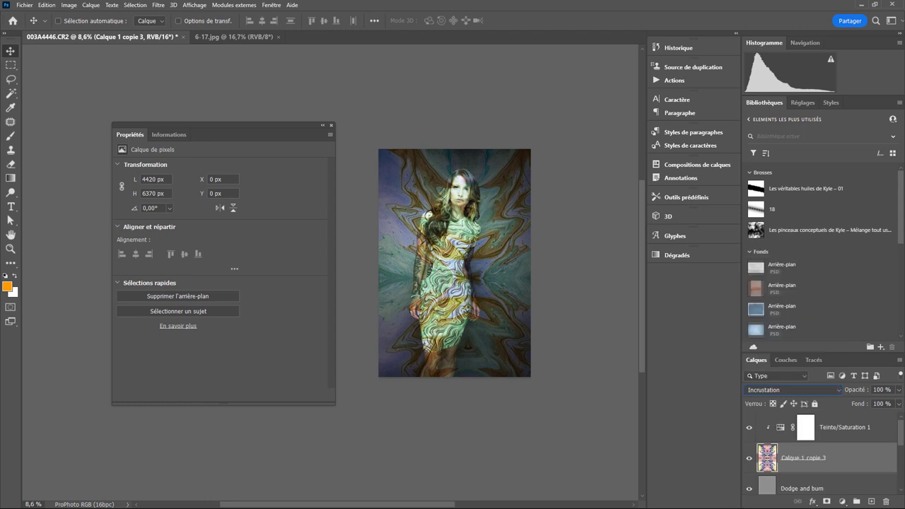
pyautogui.moveTo(901, 434); pyautogui.dragTo(901, 461)
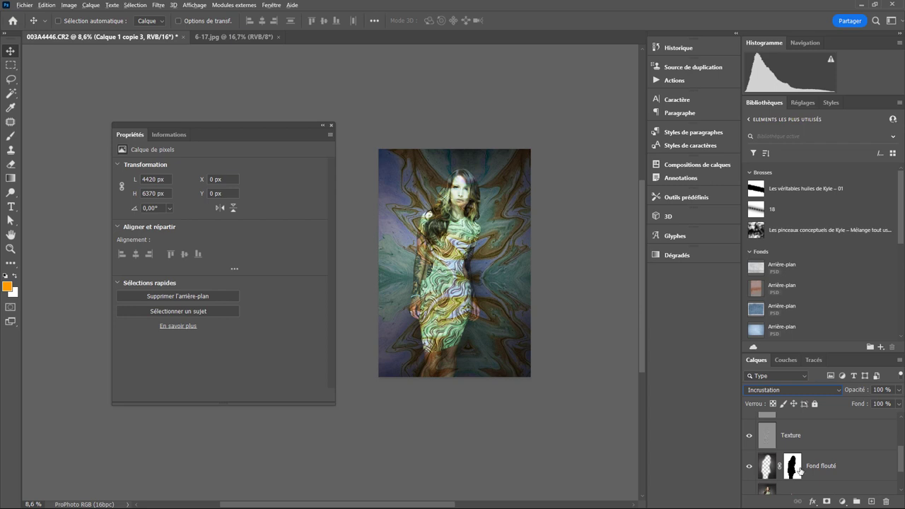
# Step: Copy the Fond flouté mask onto the marble texture layer
pyautogui.moveTo(795, 468)
pyautogui.mouseDown()
pyautogui.moveTo(810, 442)
pyautogui.moveTo(807, 456)
pyautogui.mouseUp()
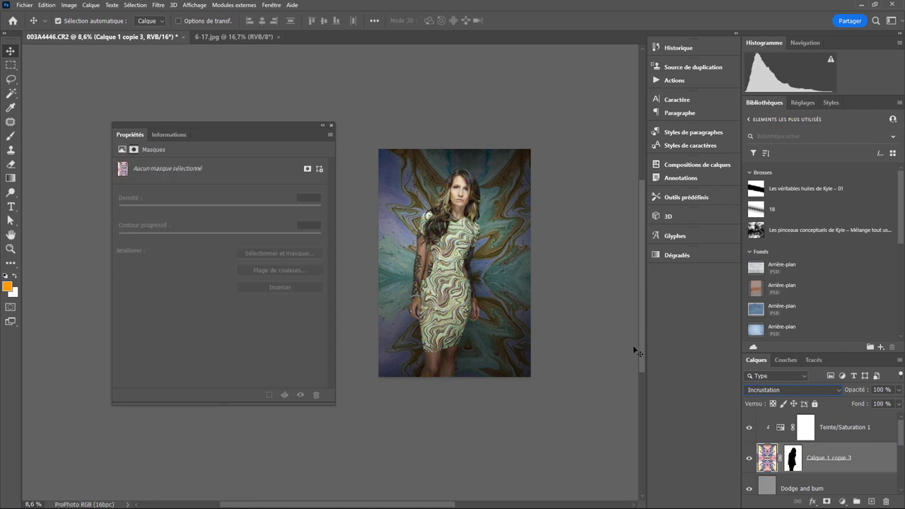
pyautogui.hotkey('ctrl', '+')
pyautogui.hotkey('ctrl', '+')
pyautogui.hotkey('ctrl', '+')
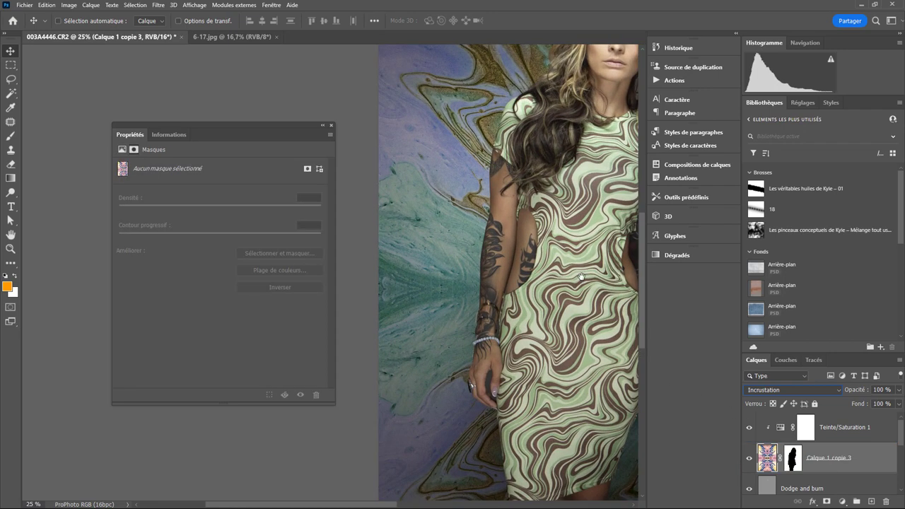
pyautogui.moveTo(635, 345); pyautogui.dragTo(480, 390)
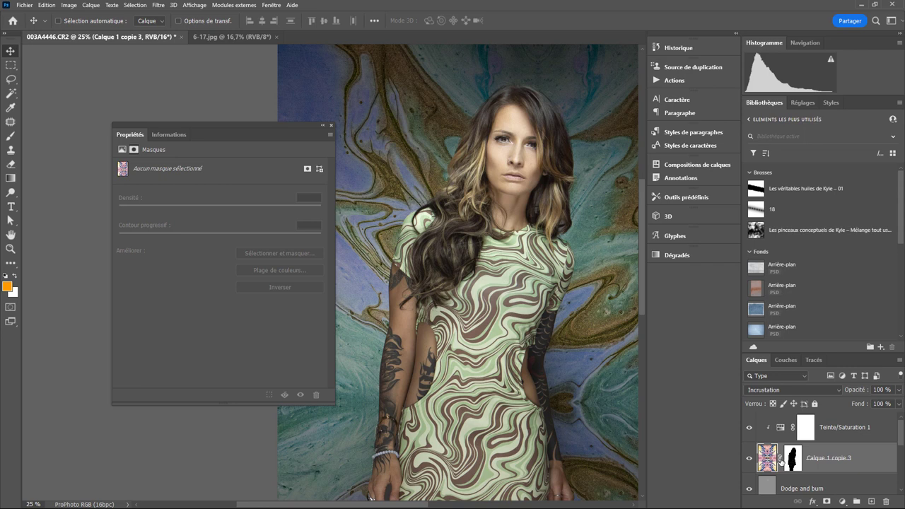
# Step: Move the marble texture until its swirl centre aligns with the image centre
pyautogui.click(777, 457)
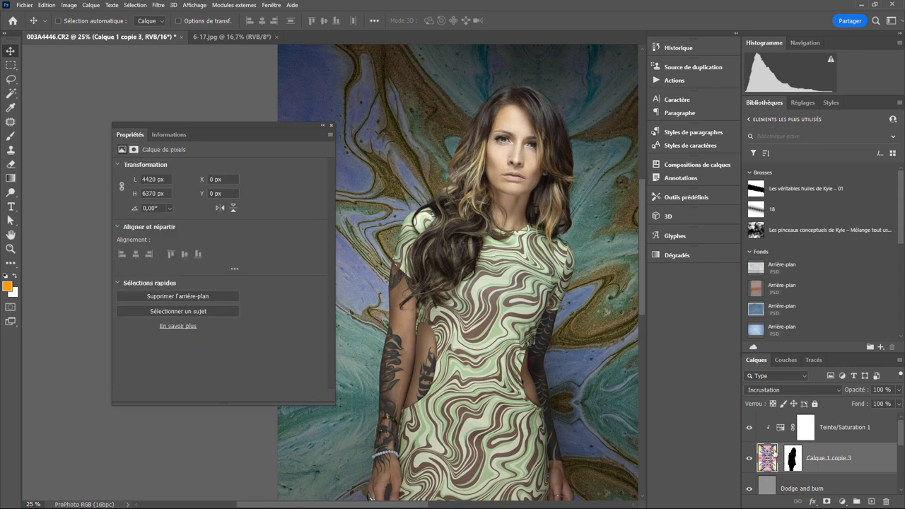
pyautogui.scroll(-1, 329, 129)
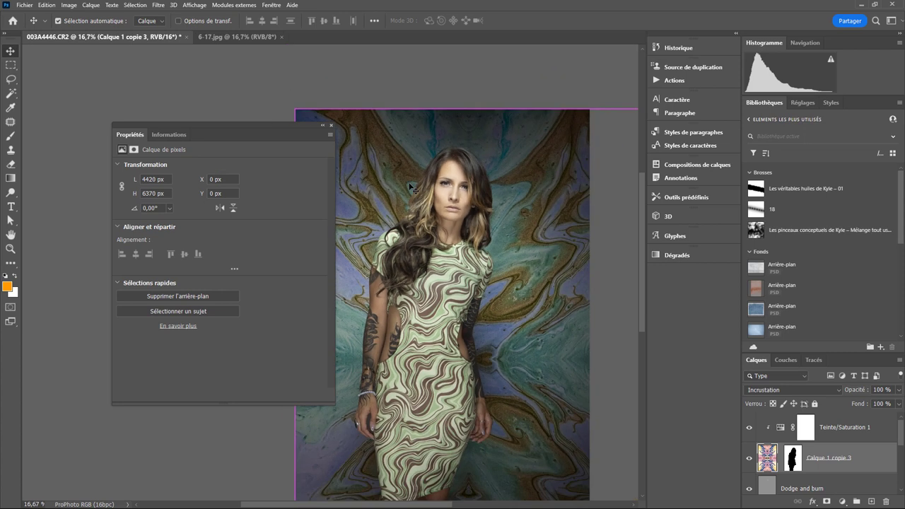
pyautogui.scroll(-1, 329, 128)
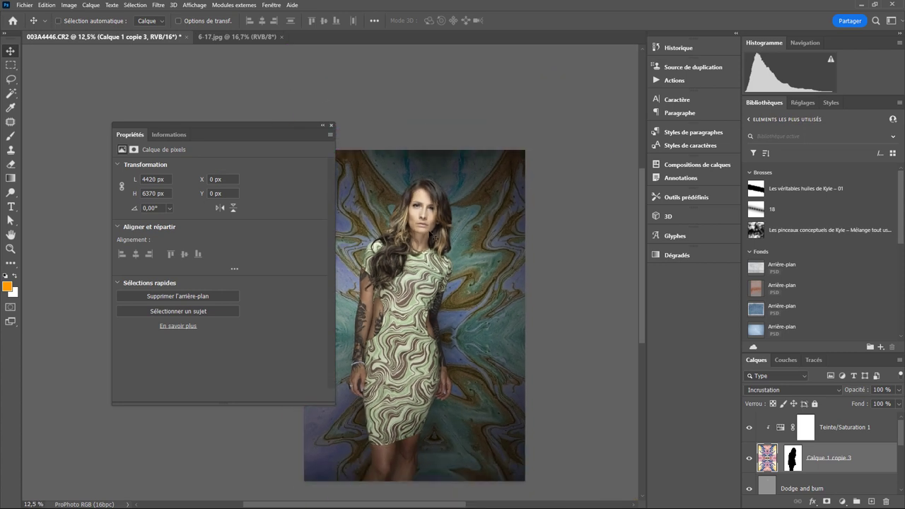
pyautogui.moveTo(479, 330)
pyautogui.mouseDown()
pyautogui.moveTo(472, 350)
pyautogui.moveTo(452, 316)
pyautogui.moveTo(446, 327)
pyautogui.mouseUp()
pyautogui.click(330, 127)
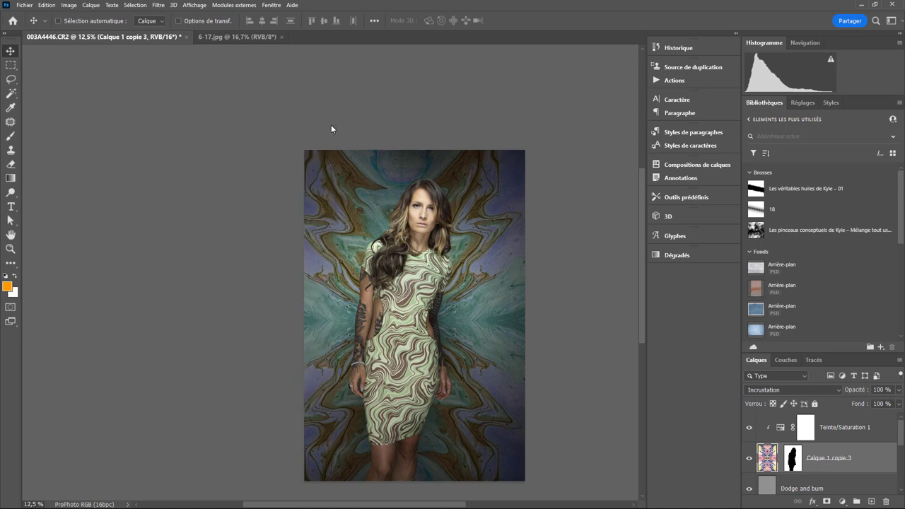
pyautogui.moveTo(458, 319); pyautogui.dragTo(492, 321)
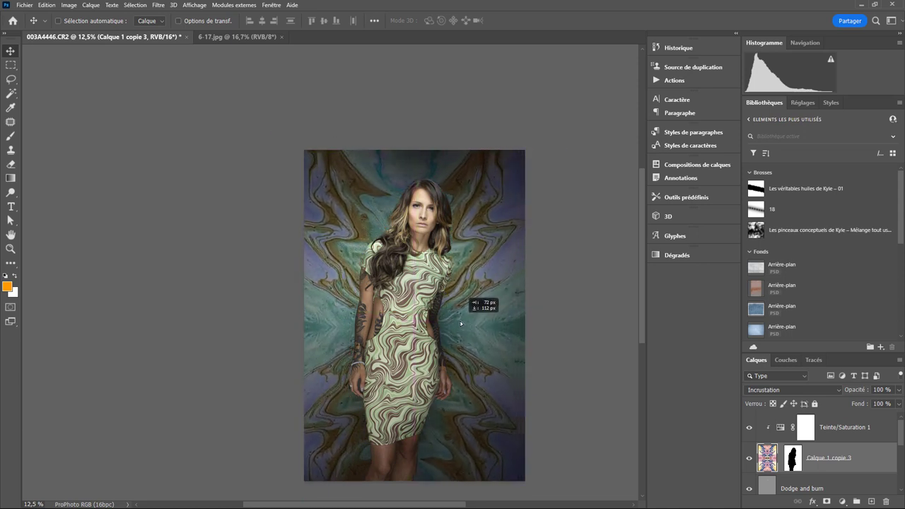
pyautogui.moveTo(492, 320)
pyautogui.mouseDown()
pyautogui.moveTo(474, 329)
pyautogui.moveTo(477, 307)
pyautogui.mouseUp()
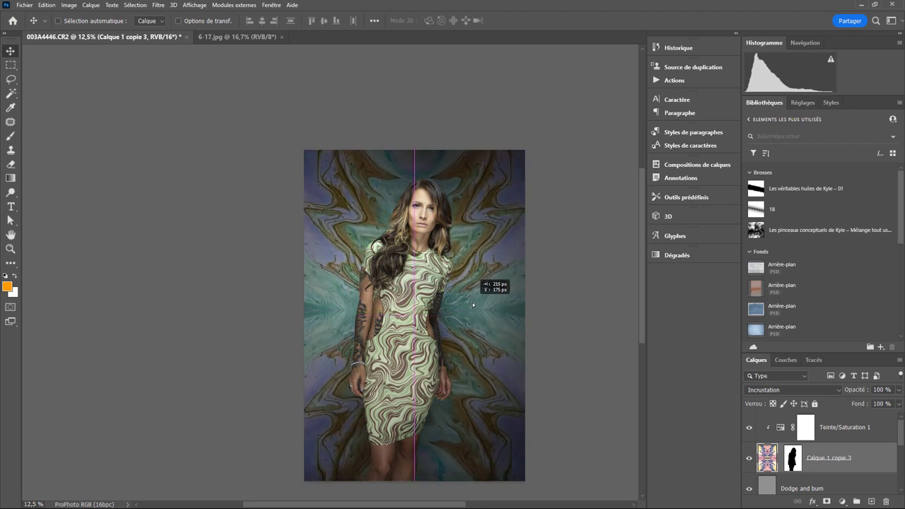
pyautogui.moveTo(476, 304); pyautogui.dragTo(458, 342)
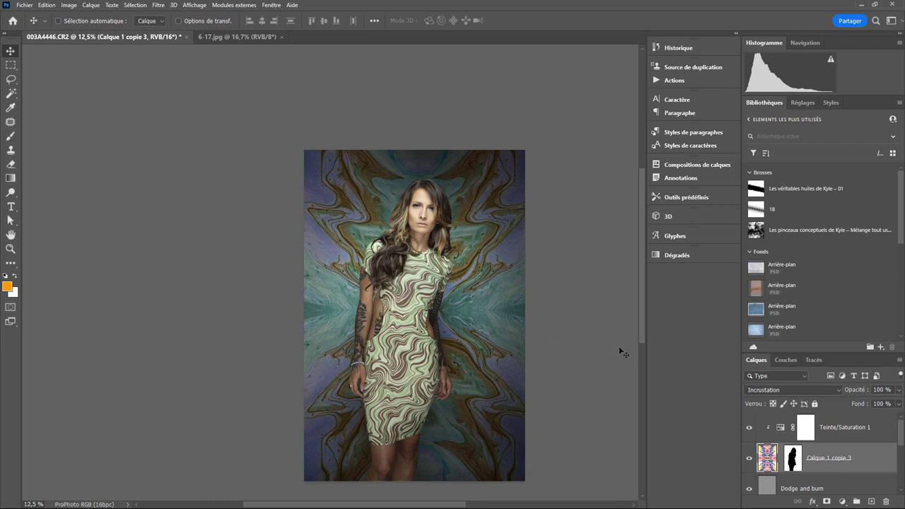
# Step: Warp Calque 1 copie 3, pulling corners, edges and inner swirls outward around the woman
pyautogui.click(47, 4)
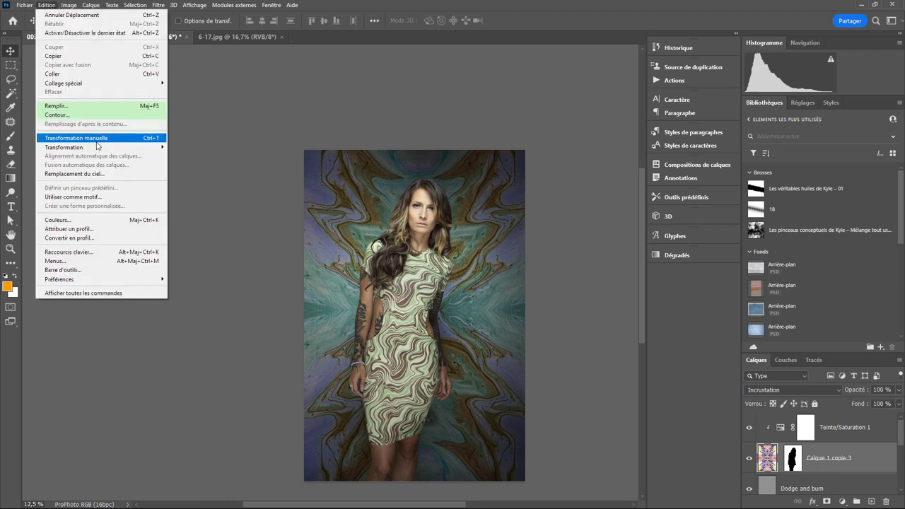
pyautogui.moveTo(64, 147)
pyautogui.click(251, 208)
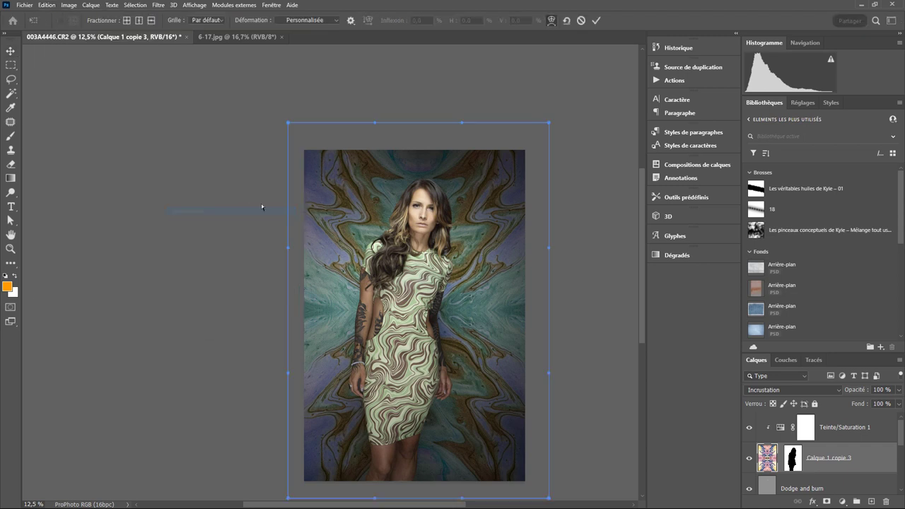
pyautogui.moveTo(549, 127); pyautogui.dragTo(595, 141)
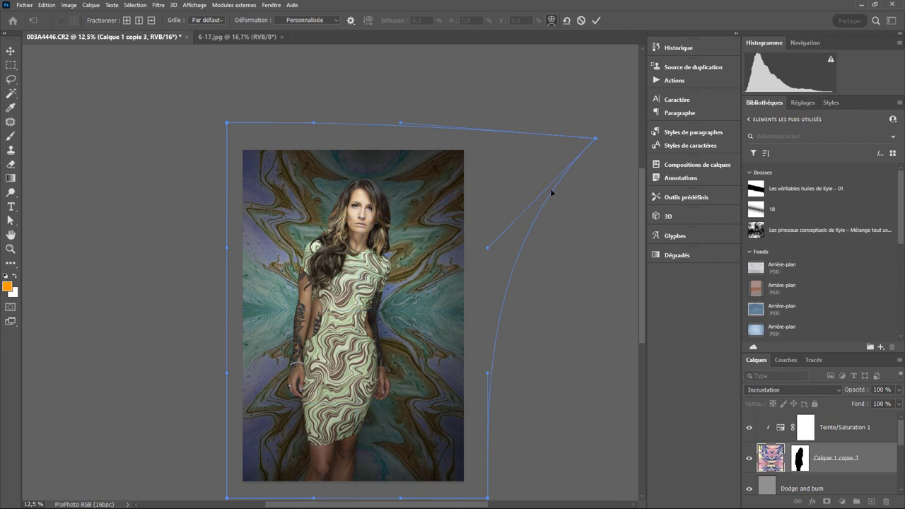
pyautogui.moveTo(489, 377); pyautogui.dragTo(523, 465)
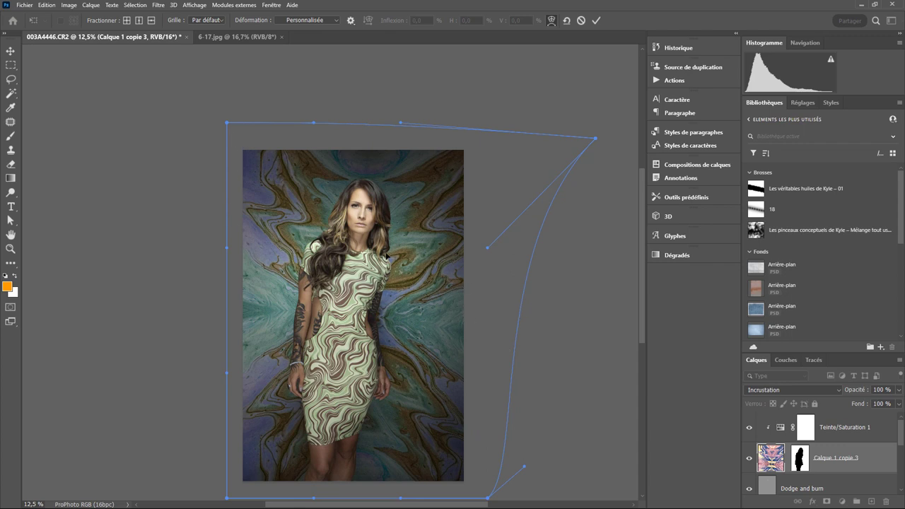
pyautogui.moveTo(389, 251); pyautogui.dragTo(354, 263)
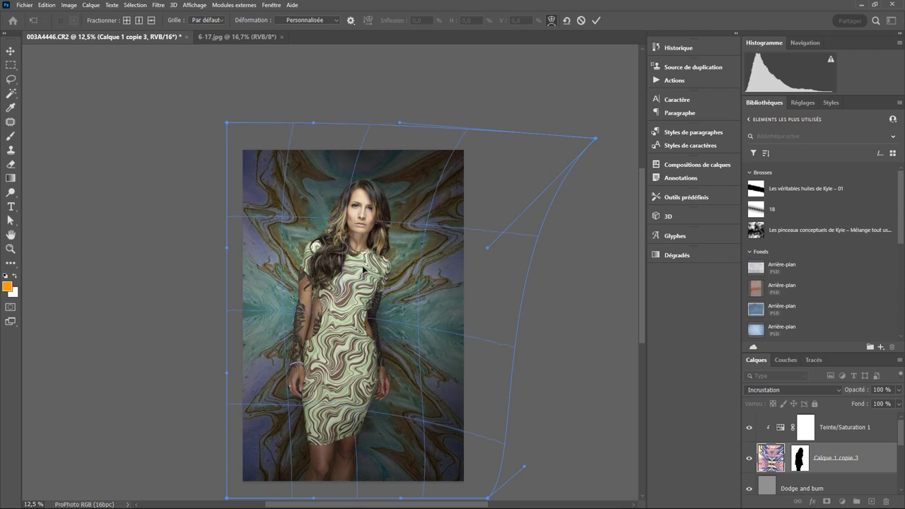
pyautogui.moveTo(352, 262)
pyautogui.mouseDown()
pyautogui.moveTo(373, 252)
pyautogui.moveTo(369, 274)
pyautogui.mouseUp()
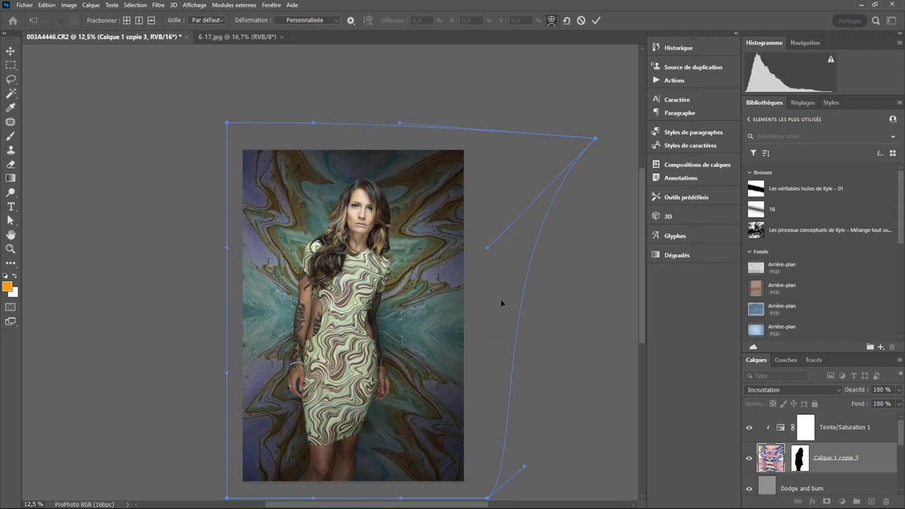
pyautogui.moveTo(228, 126); pyautogui.dragTo(202, 57)
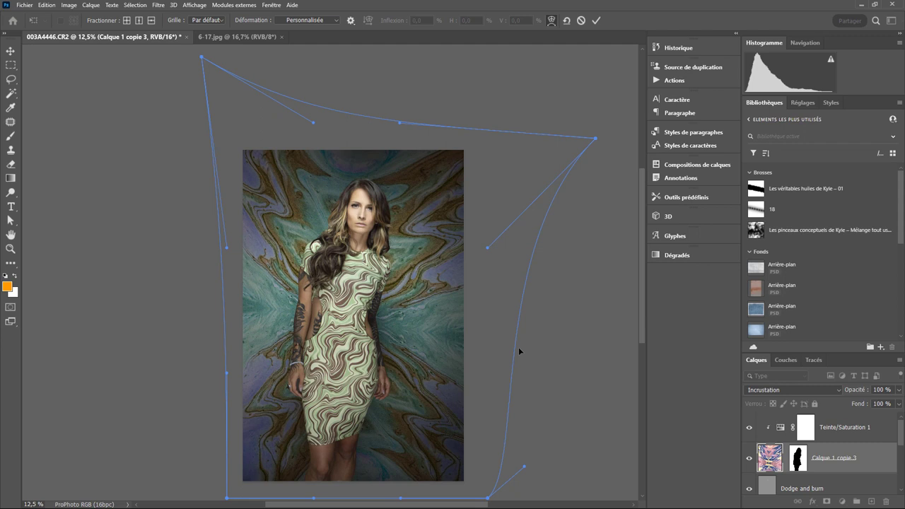
pyautogui.moveTo(434, 330); pyautogui.dragTo(440, 315)
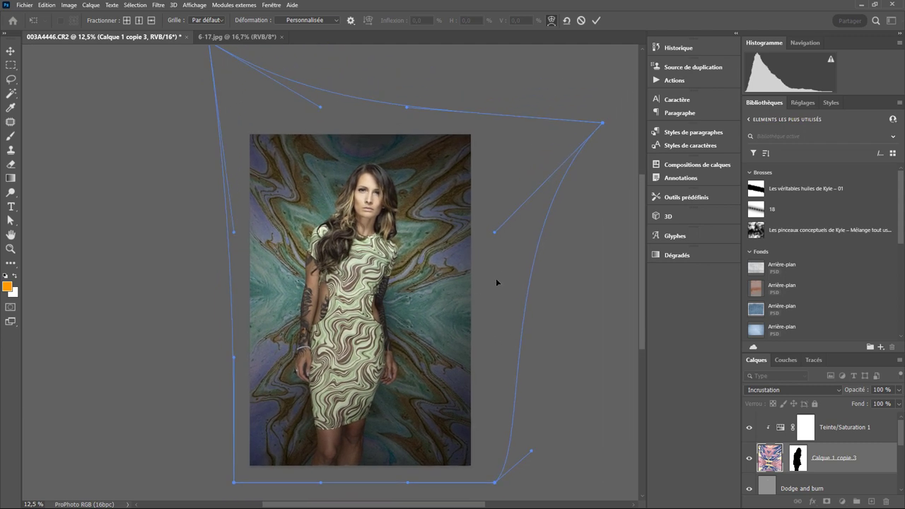
pyautogui.moveTo(494, 232); pyautogui.dragTo(494, 323)
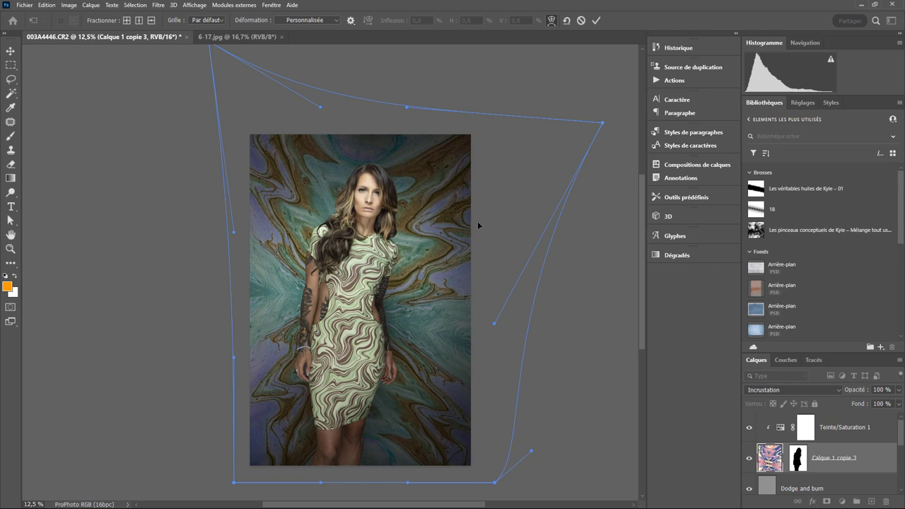
pyautogui.press('Return')
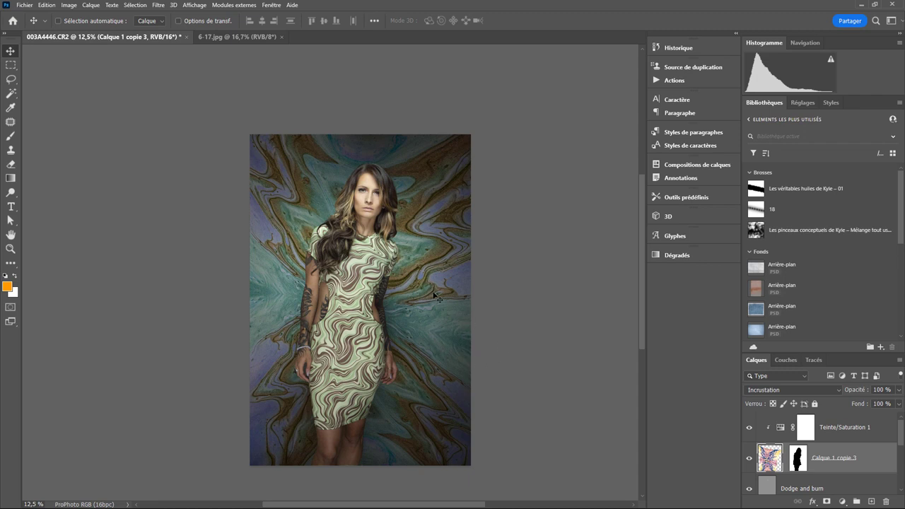
# Step: Patch the distracting marble spot right of the woman with cleaner texture from below
pyautogui.middleClick(481, 309)
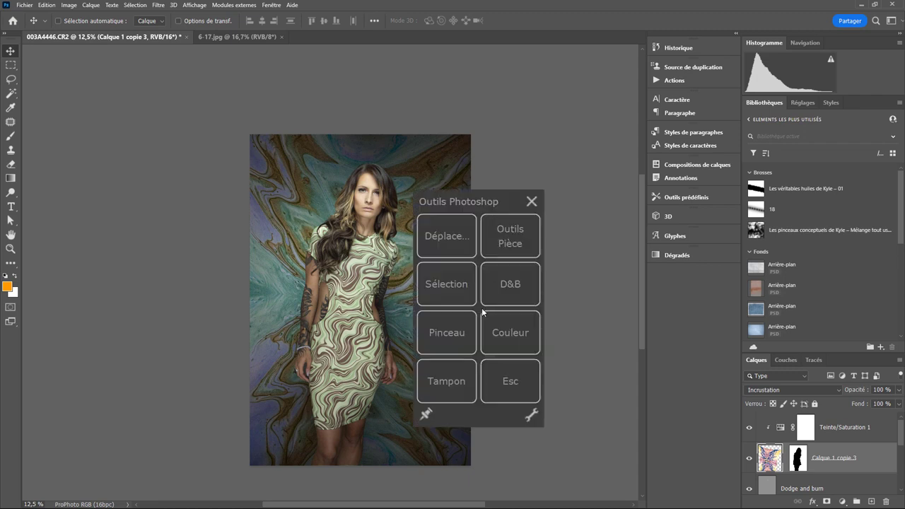
pyautogui.click(509, 243)
pyautogui.moveTo(478, 330)
pyautogui.mouseDown()
pyautogui.moveTo(487, 357)
pyautogui.moveTo(443, 359)
pyautogui.moveTo(455, 221)
pyautogui.mouseUp()
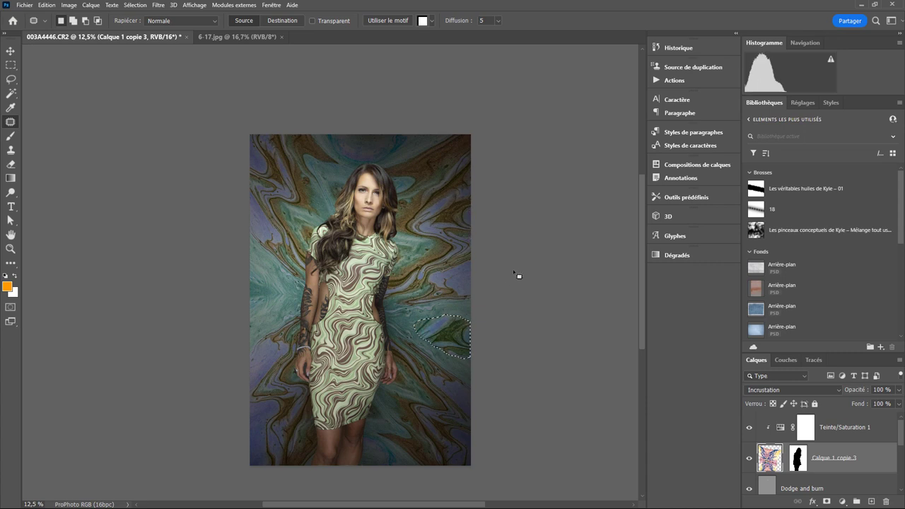
pyautogui.moveTo(448, 329); pyautogui.dragTo(467, 280)
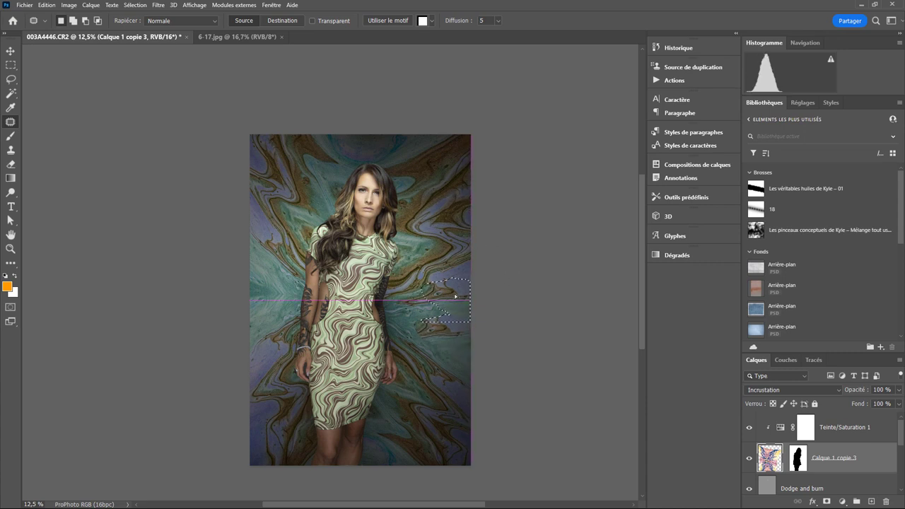
pyautogui.moveTo(467, 280); pyautogui.dragTo(469, 287)
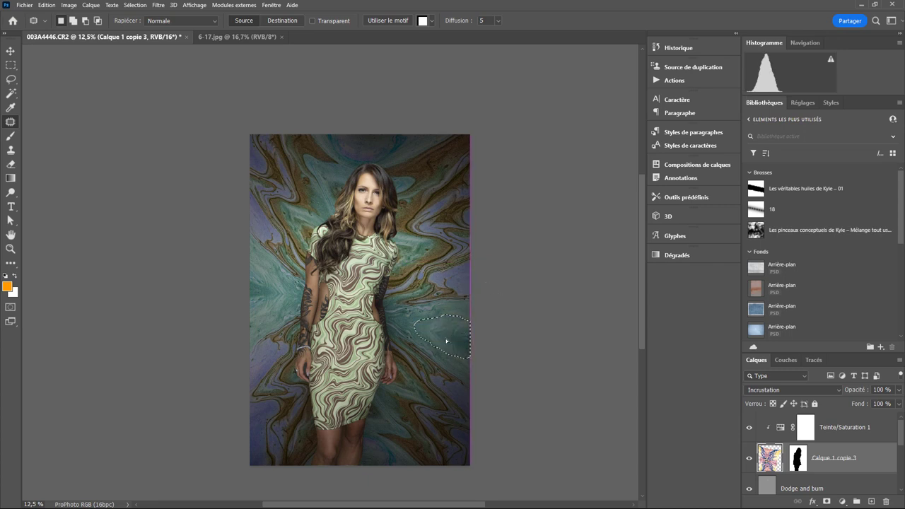
pyautogui.moveTo(444, 340); pyautogui.dragTo(461, 402)
pyautogui.hotkey('ctrl', 'd')
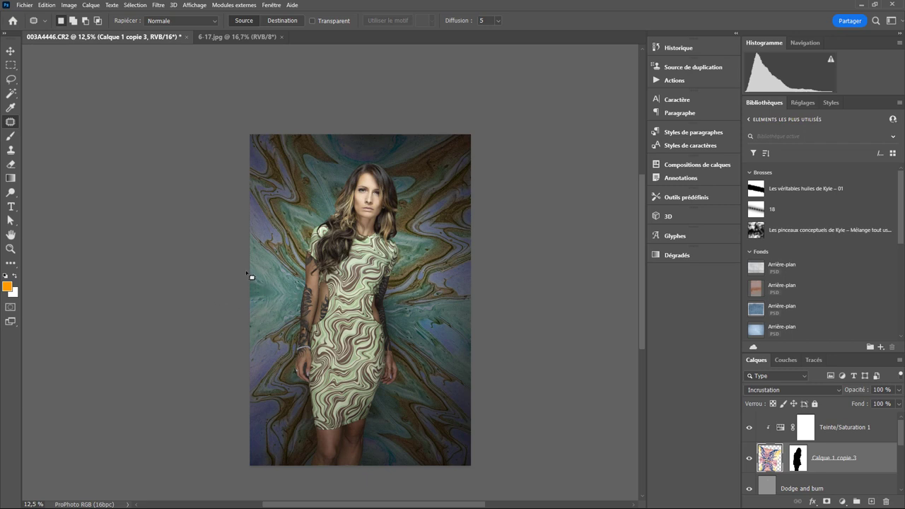
# Step: Patch the spot at the left edge with texture from above
pyautogui.moveTo(251, 277); pyautogui.dragTo(240, 310)
pyautogui.moveTo(262, 299); pyautogui.dragTo(244, 232)
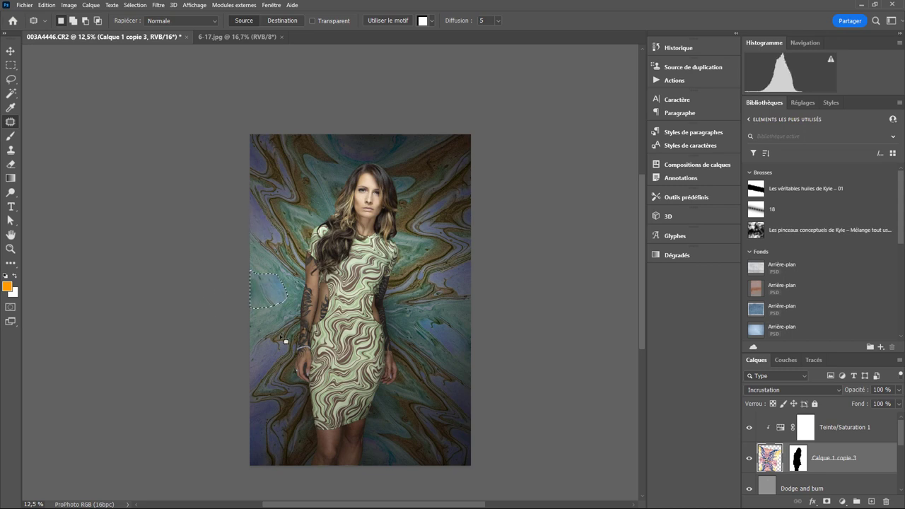
pyautogui.hotkey('ctrl', 'd')
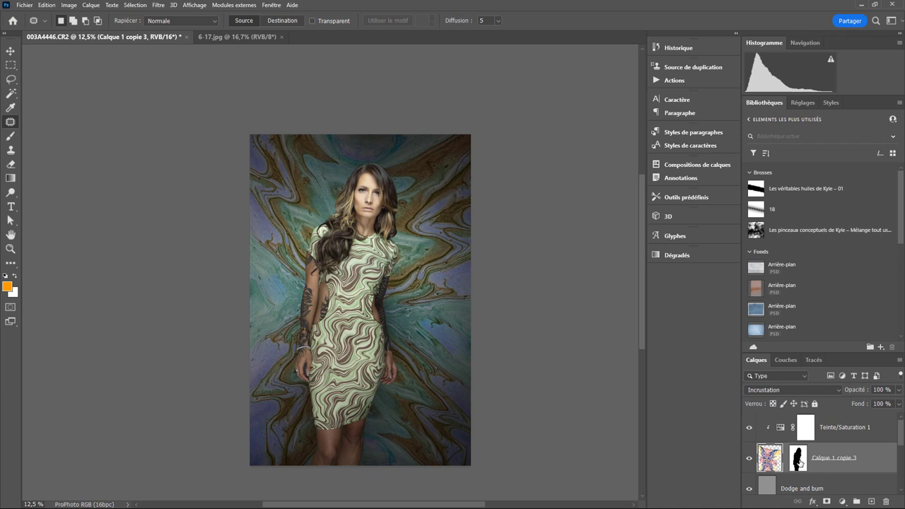
# Step: Convert Calque 1 copie 3 to a smart object, parking its silhouette mask on Dodge and burn
pyautogui.moveTo(798, 461); pyautogui.dragTo(798, 484)
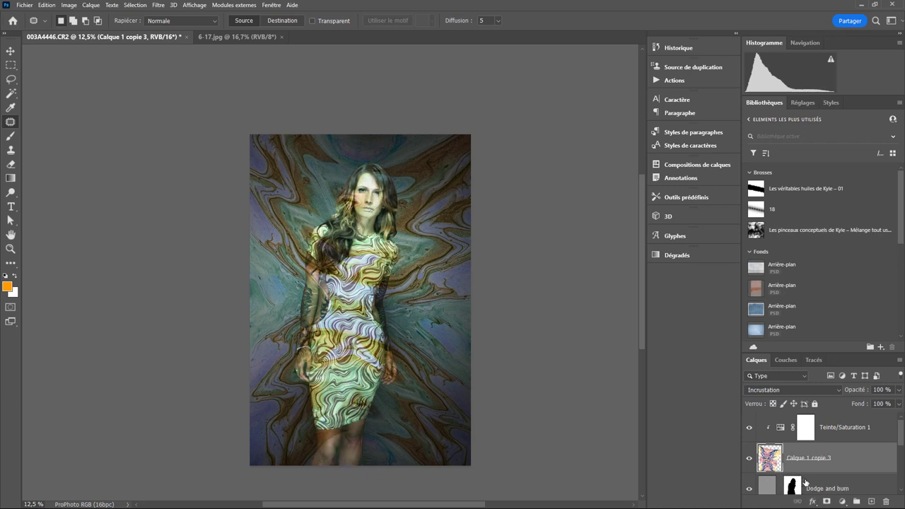
pyautogui.rightClick(805, 463)
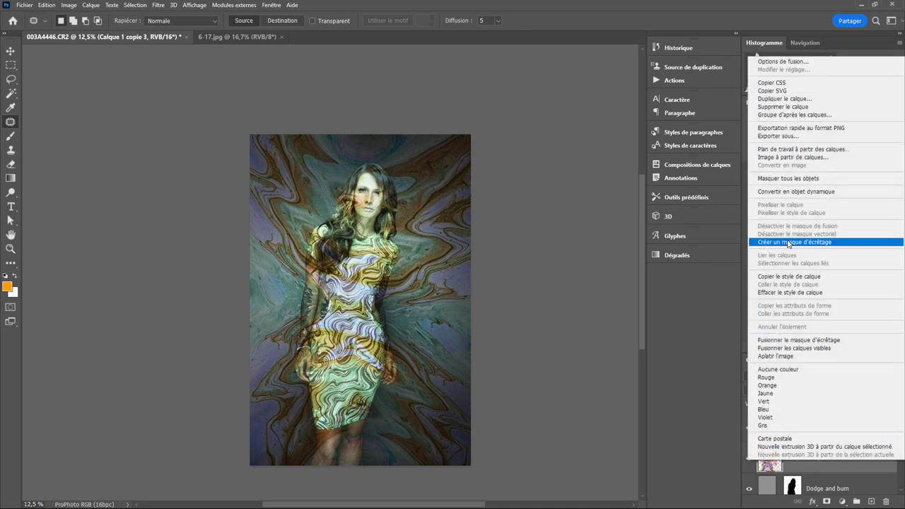
pyautogui.click(790, 193)
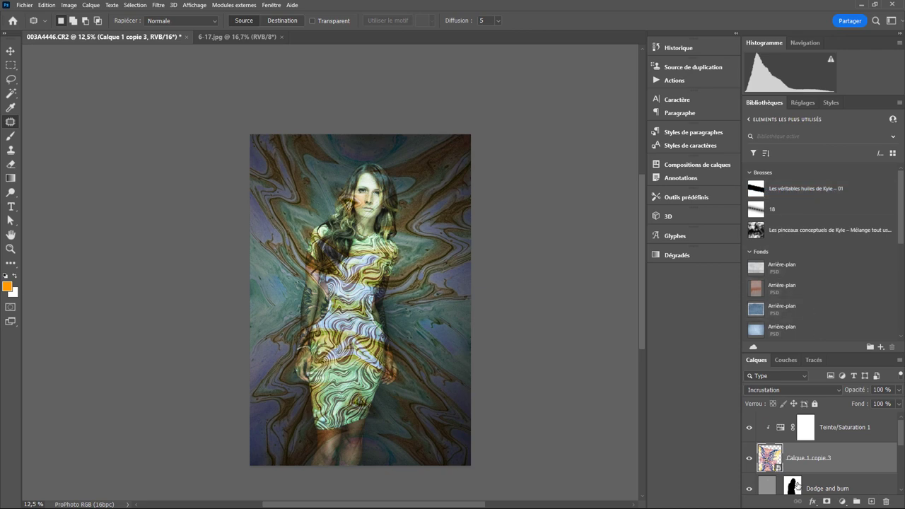
pyautogui.moveTo(793, 486); pyautogui.dragTo(807, 459)
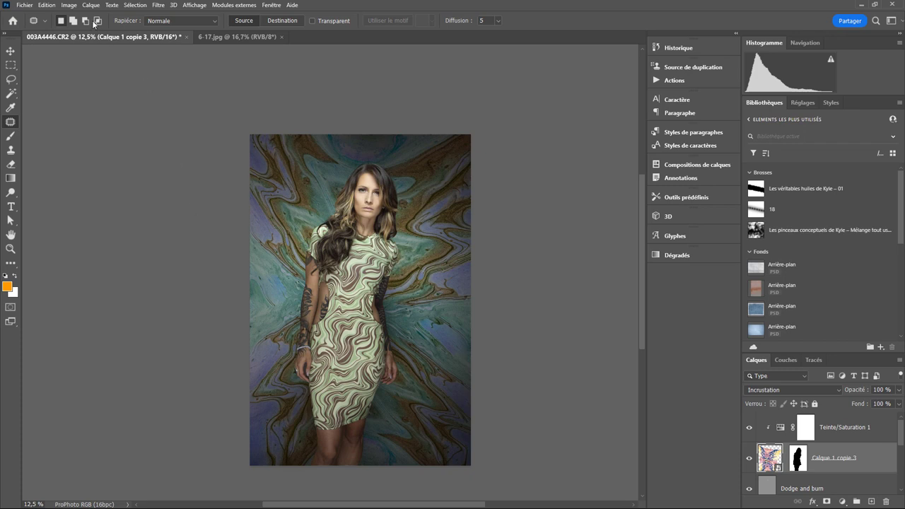
# Step: Apply a Gaussian blur of radius 9,2 pixels to the marble smart object
pyautogui.click(158, 5)
pyautogui.moveTo(171, 134)
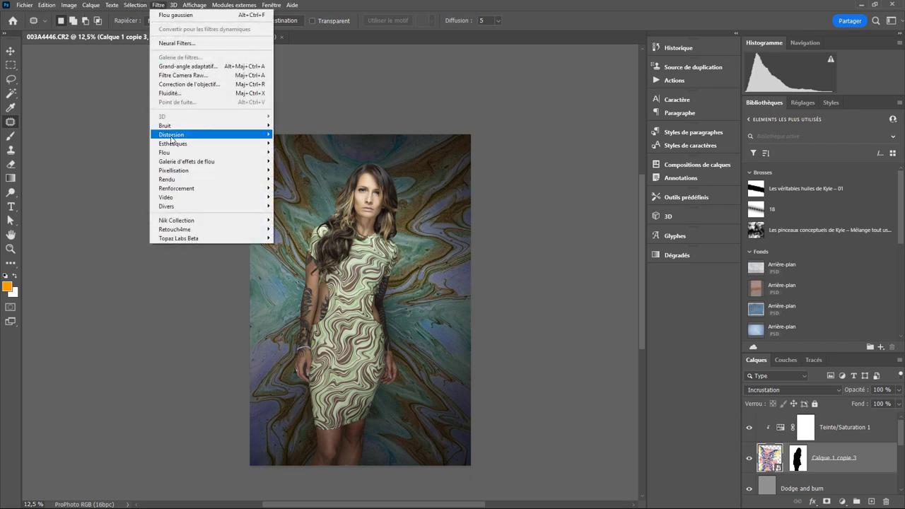
pyautogui.click(299, 196)
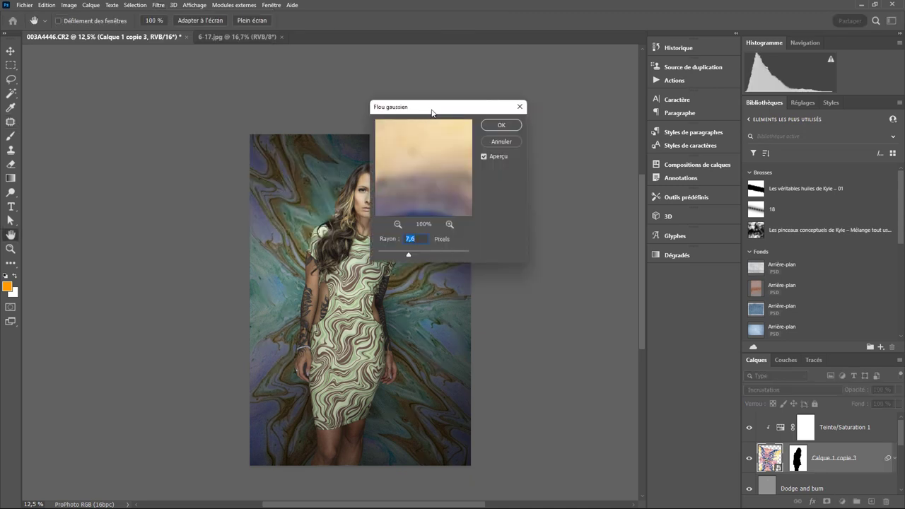
pyautogui.moveTo(433, 113); pyautogui.dragTo(523, 122)
pyautogui.click(505, 262)
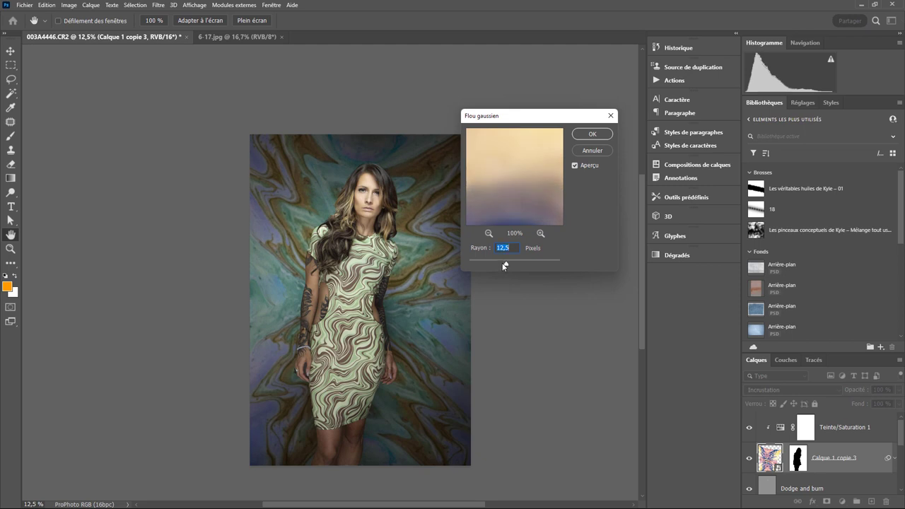
pyautogui.moveTo(504, 264); pyautogui.dragTo(503, 265)
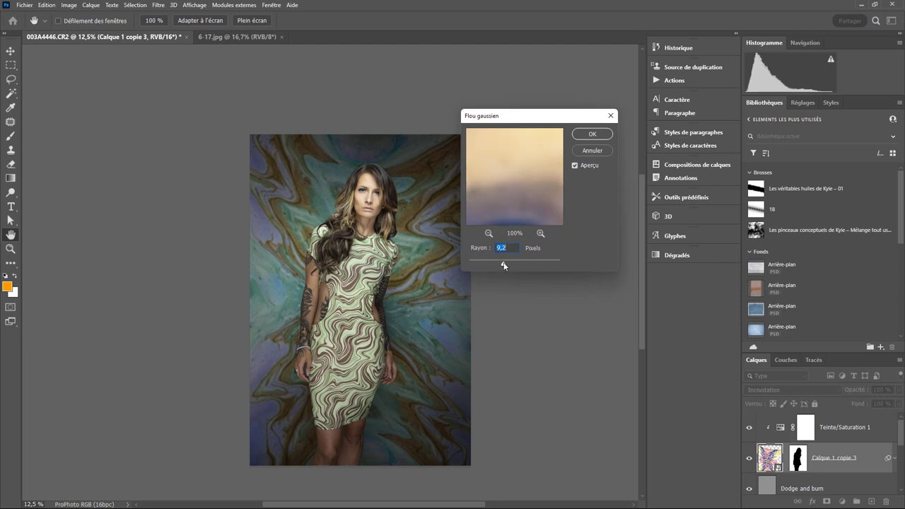
pyautogui.click(588, 134)
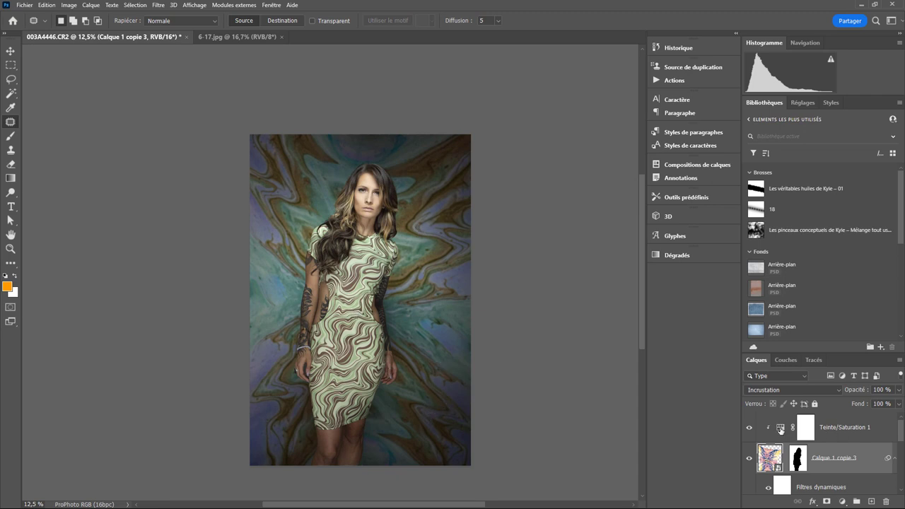
# Step: Lower the Teinte/Saturation 1 saturation to about -46
pyautogui.doubleClick(780, 428)
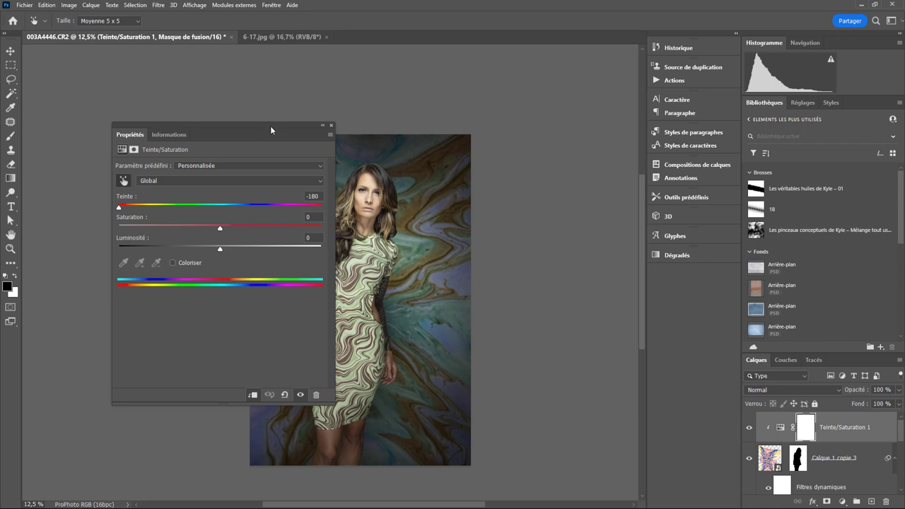
pyautogui.moveTo(262, 133); pyautogui.dragTo(185, 67)
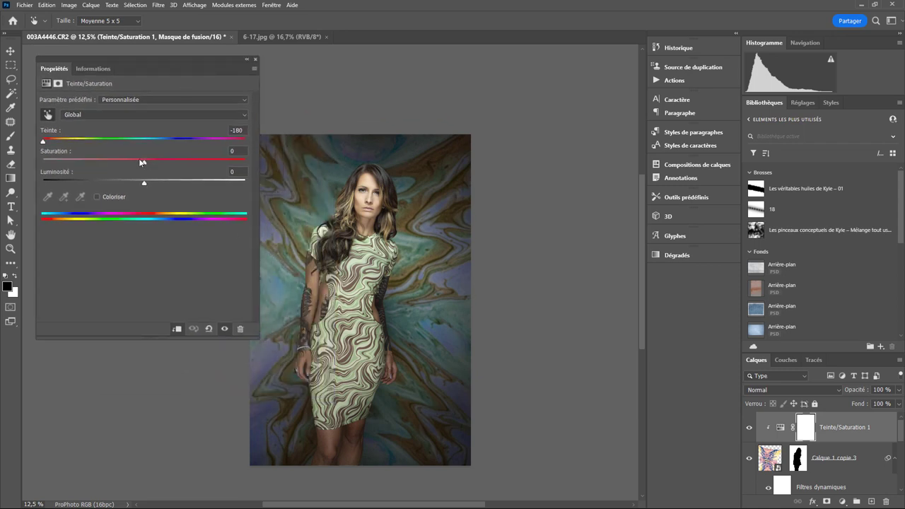
pyautogui.moveTo(145, 163); pyautogui.dragTo(123, 164)
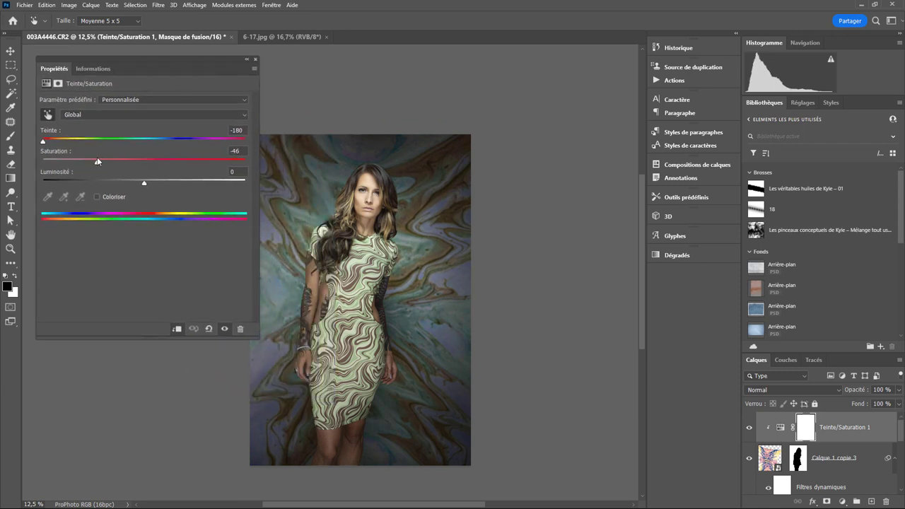
pyautogui.moveTo(123, 165); pyautogui.dragTo(101, 164)
pyautogui.click(256, 58)
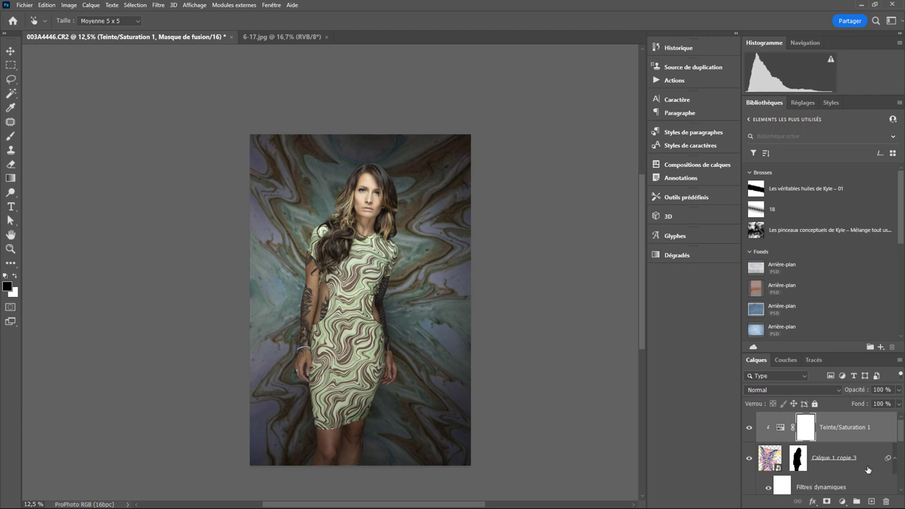
# Step: Blend the marble layer at 86% opacity, then quit Photoshop and save the portrait
pyautogui.click(899, 390)
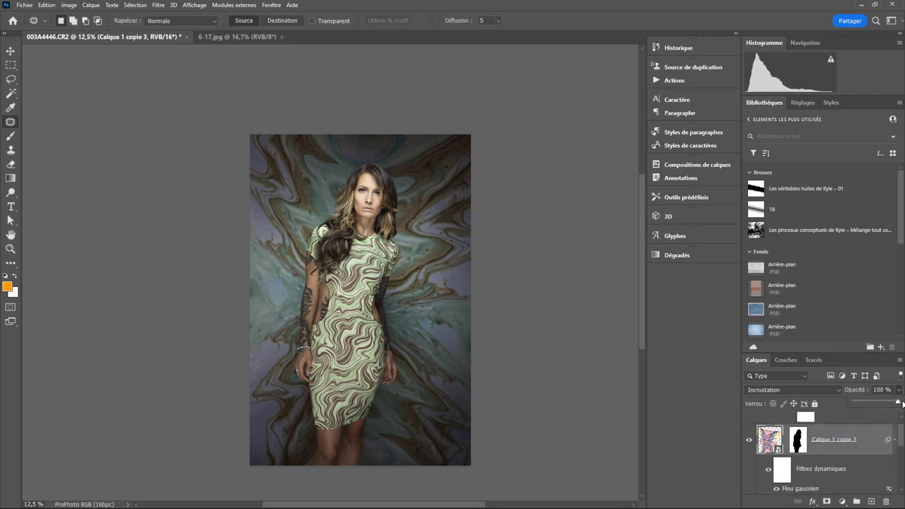
pyautogui.moveTo(897, 401); pyautogui.dragTo(846, 403)
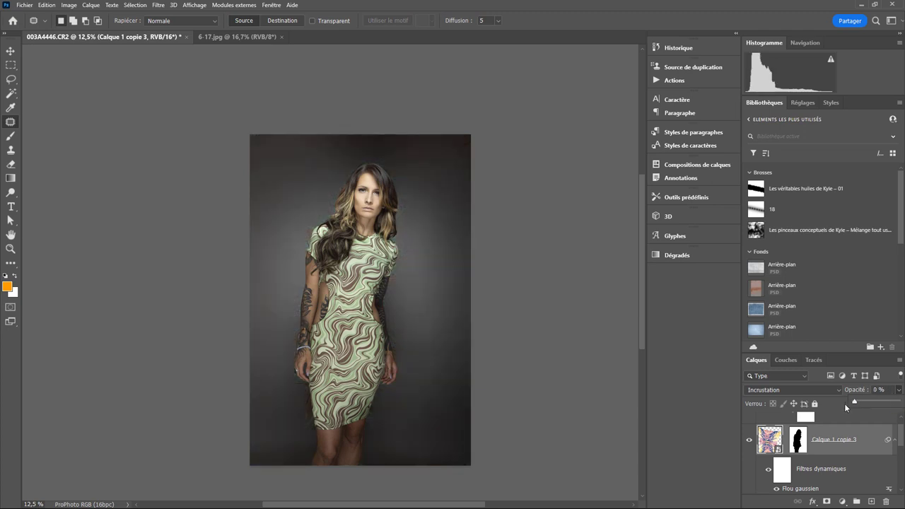
pyautogui.moveTo(872, 404); pyautogui.dragTo(897, 408)
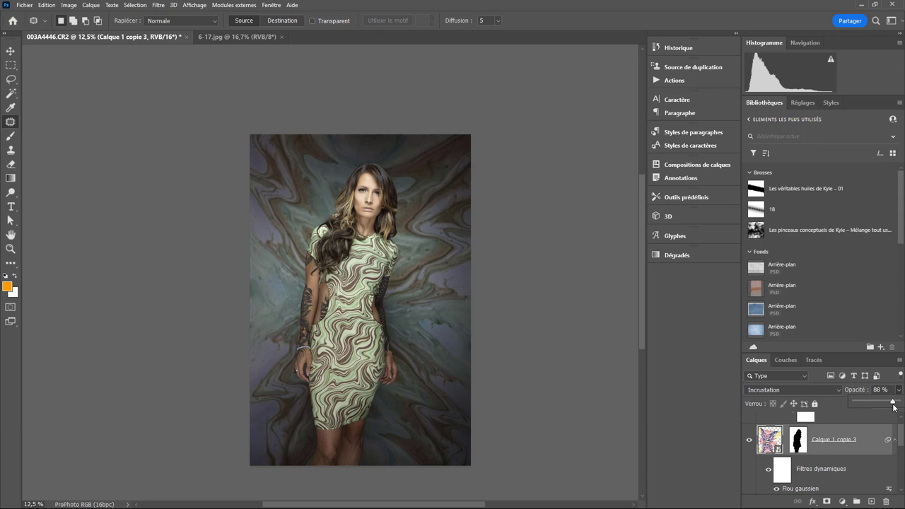
pyautogui.moveTo(897, 407); pyautogui.dragTo(893, 407)
pyautogui.click(186, 36)
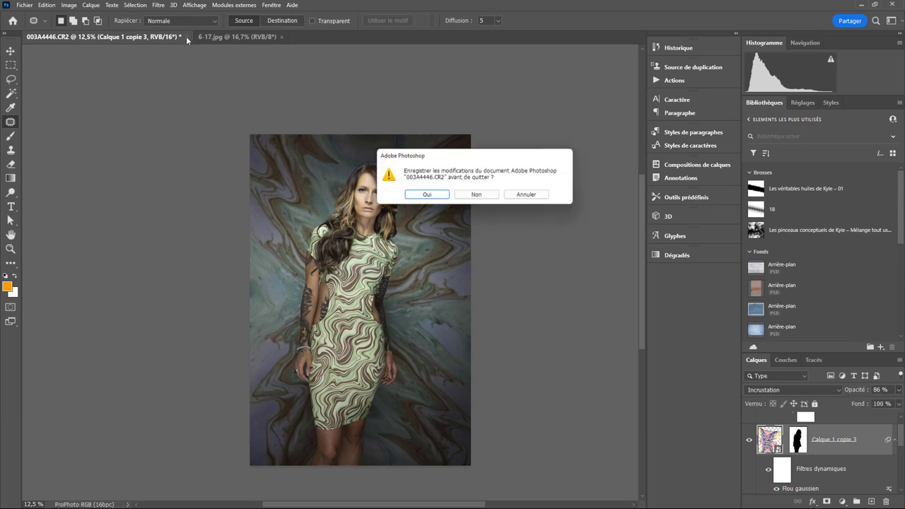
pyautogui.click(436, 197)
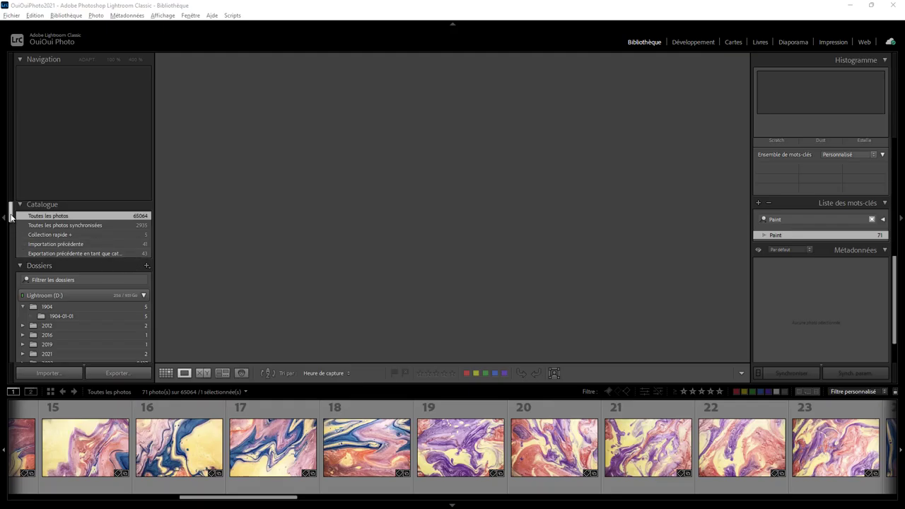
# Step: Open the 2022-09-13 shoot collection in the Library panel
pyautogui.moveTo(11, 221); pyautogui.dragTo(17, 258)
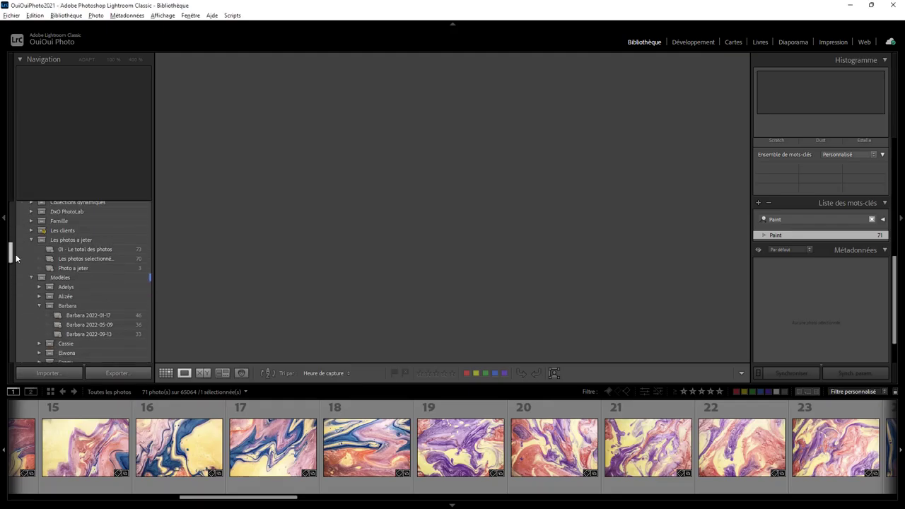
pyautogui.scroll(-1, 16, 259)
pyautogui.click(89, 312)
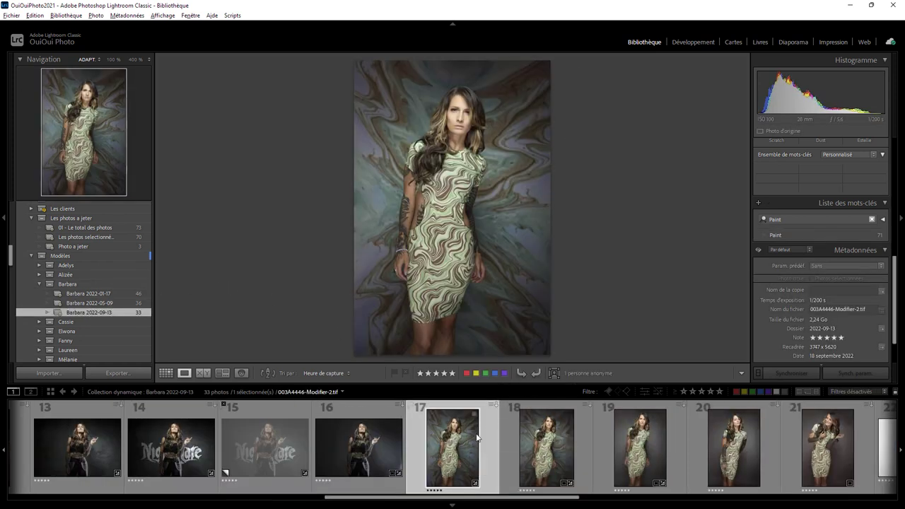
# Step: Compare the two marble edits, then select the newest, photo 17, for developing
pyautogui.click(548, 442)
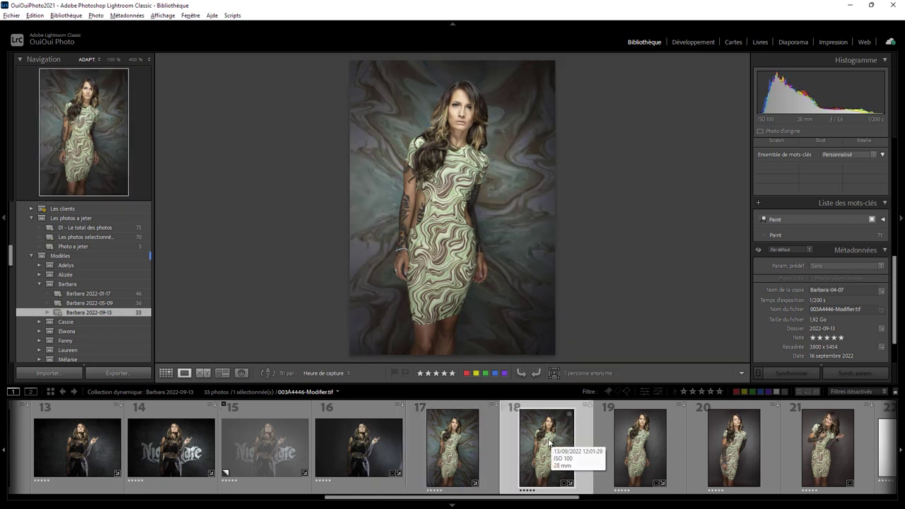
pyautogui.click(462, 440)
pyautogui.click(504, 443)
pyautogui.click(462, 449)
pyautogui.click(555, 447)
pyautogui.click(465, 450)
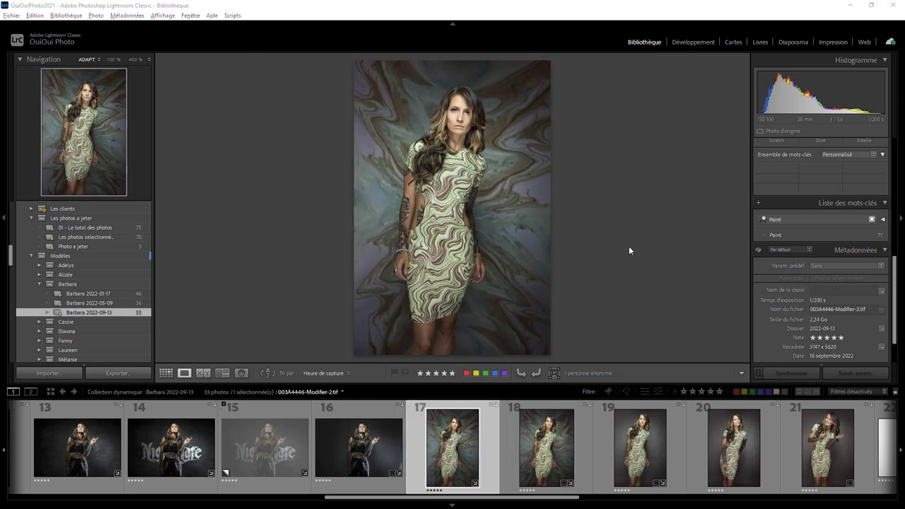
pyautogui.click(686, 41)
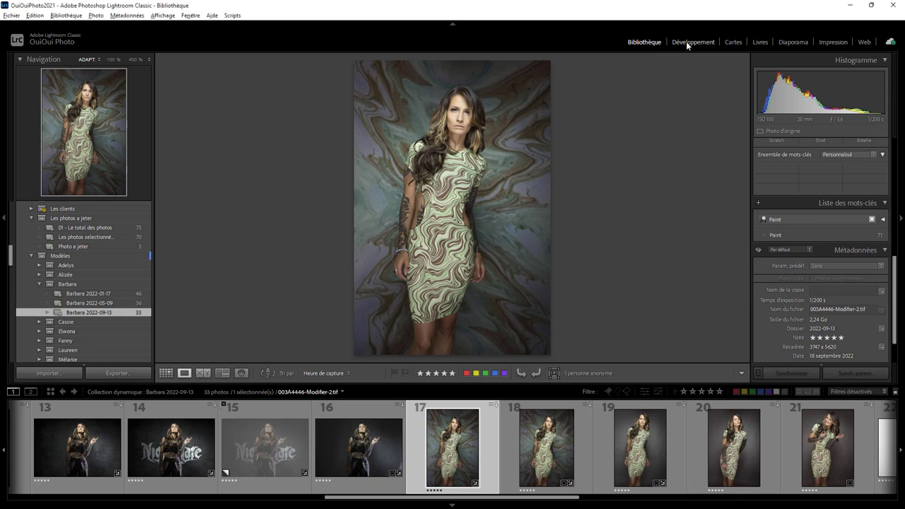
# Step: Trim the crop slightly from the top-left and nudge Clarity up a little
pyautogui.click(775, 149)
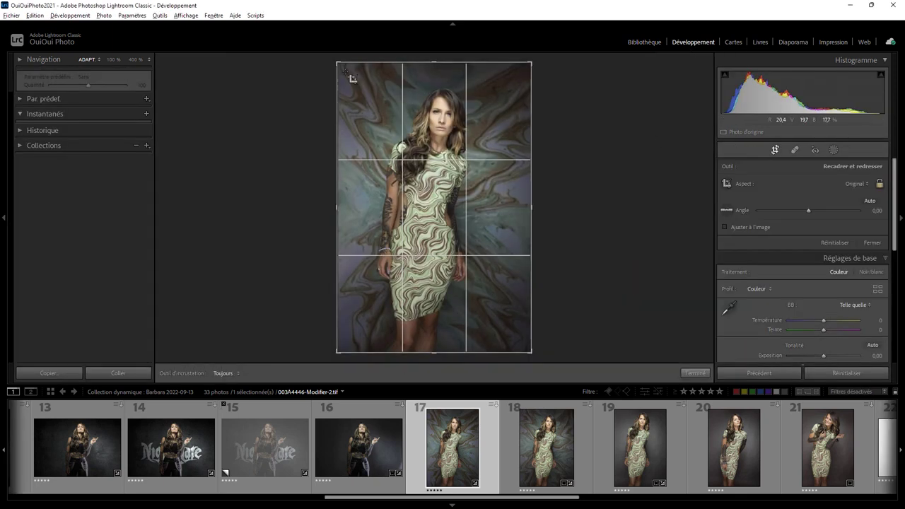
pyautogui.moveTo(337, 63); pyautogui.dragTo(338, 66)
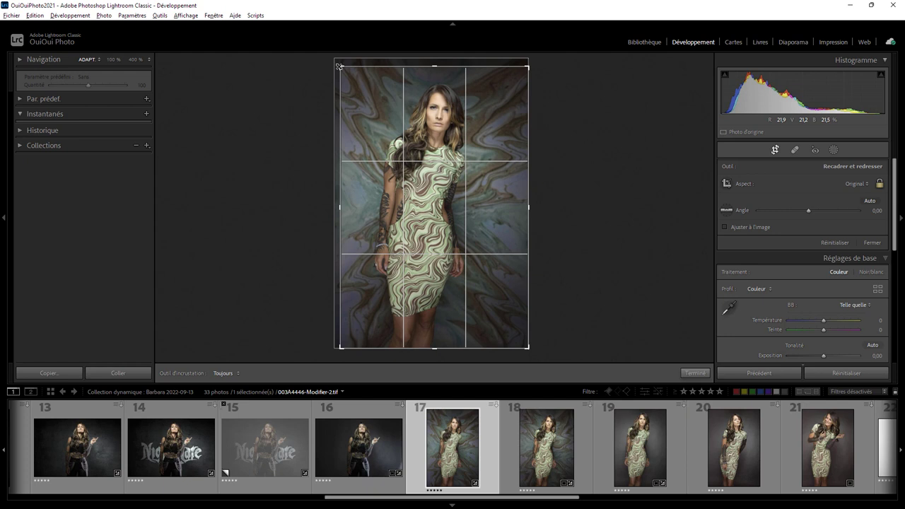
pyautogui.moveTo(426, 167); pyautogui.dragTo(431, 169)
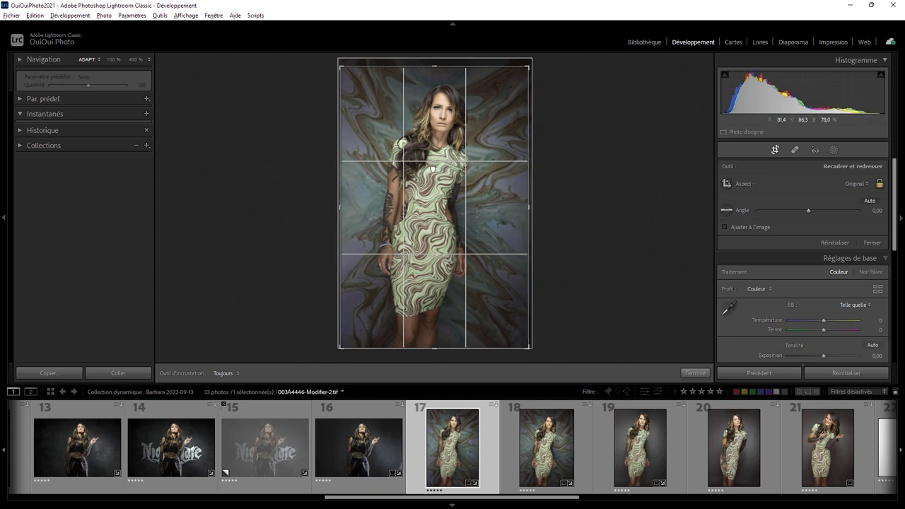
pyautogui.click(699, 373)
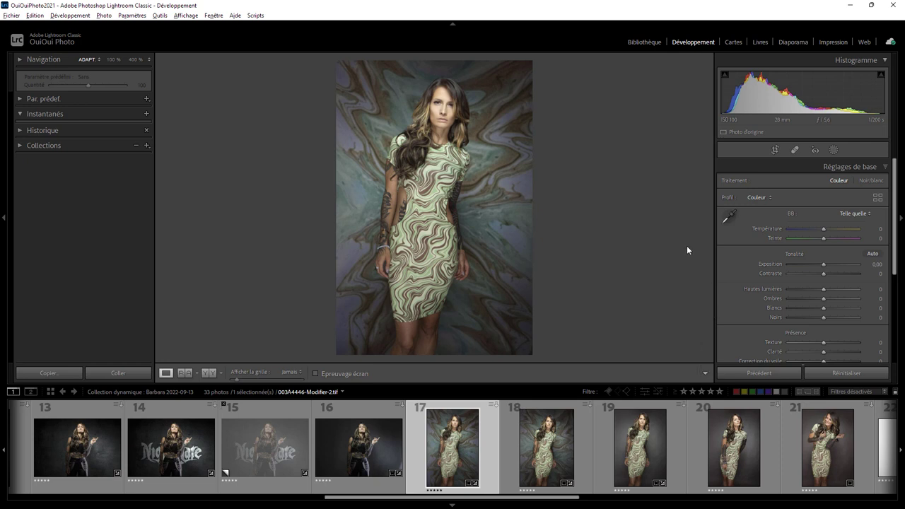
pyautogui.moveTo(894, 260); pyautogui.dragTo(885, 294)
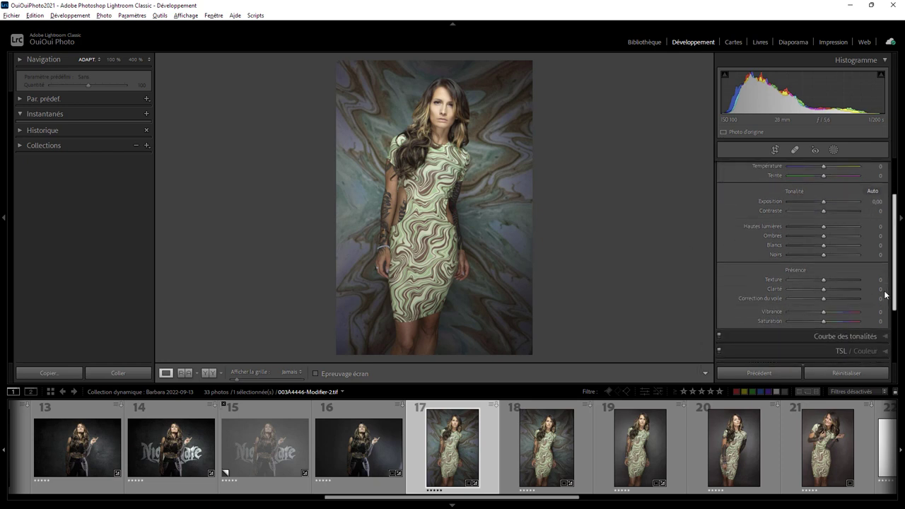
pyautogui.moveTo(823, 289); pyautogui.dragTo(823, 292)
# Step: On the newest marble edit, set Clarity to +19 and Whites to +16
pyautogui.press('Right')
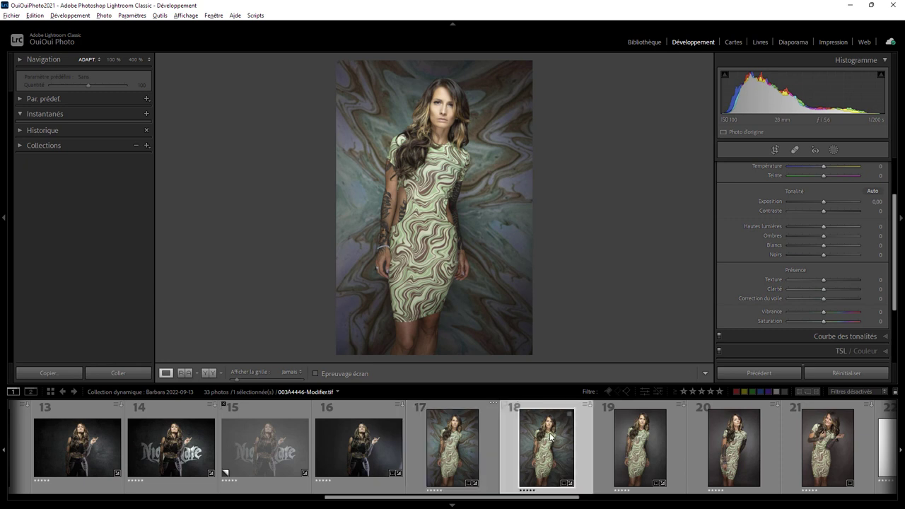
pyautogui.press('Left')
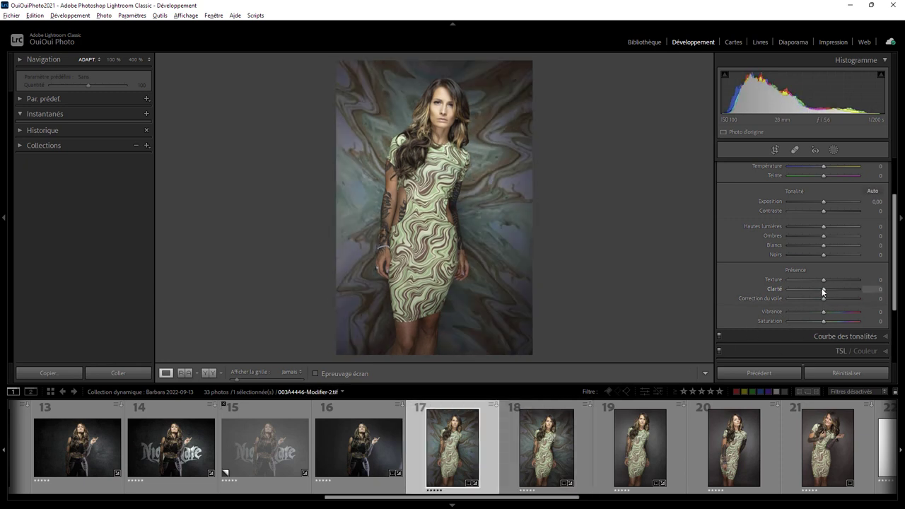
pyautogui.moveTo(822, 289); pyautogui.dragTo(828, 290)
pyautogui.moveTo(827, 289); pyautogui.dragTo(830, 289)
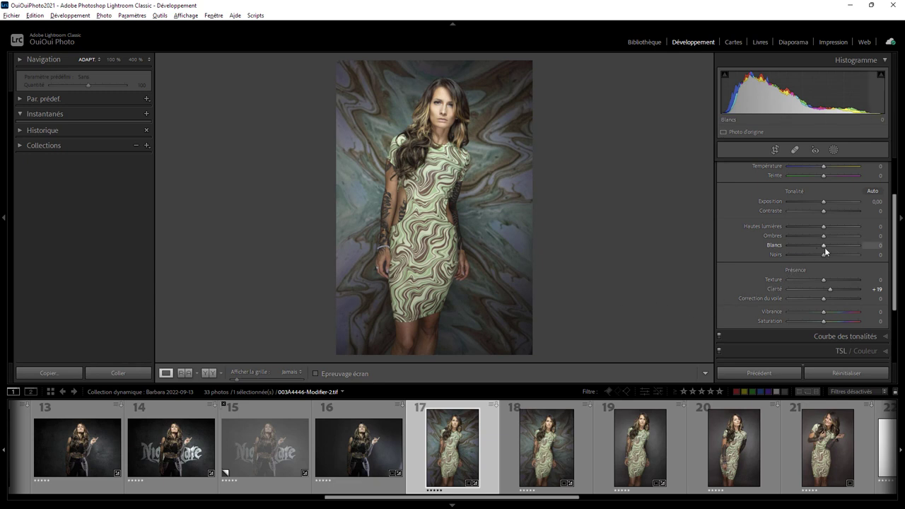
pyautogui.scroll(5, 824, 247)
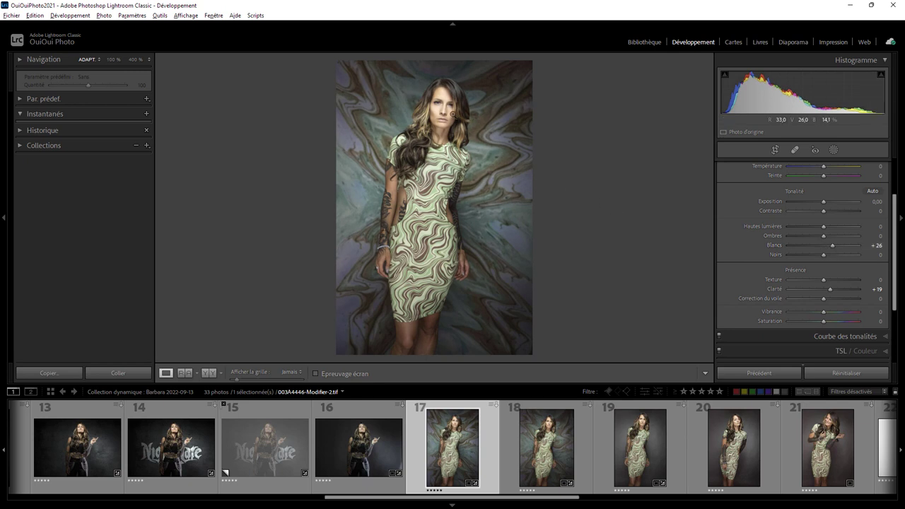
pyautogui.moveTo(832, 244); pyautogui.dragTo(829, 246)
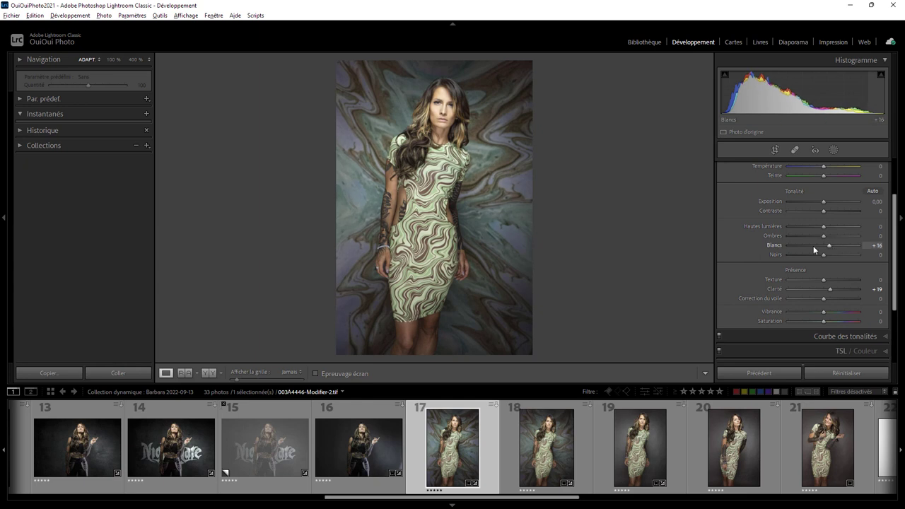